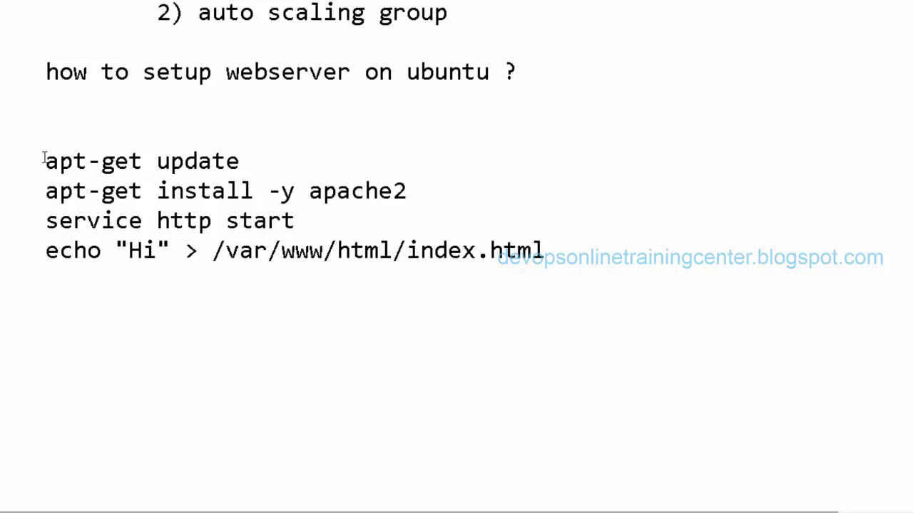
Step: Review the Ubuntu web server commands in the notes, from the package update through the Apache install to the index.html echo line
left_click_drag(44, 161, 298, 160)
left_click(299, 160)
left_click_drag(45, 191, 452, 197)
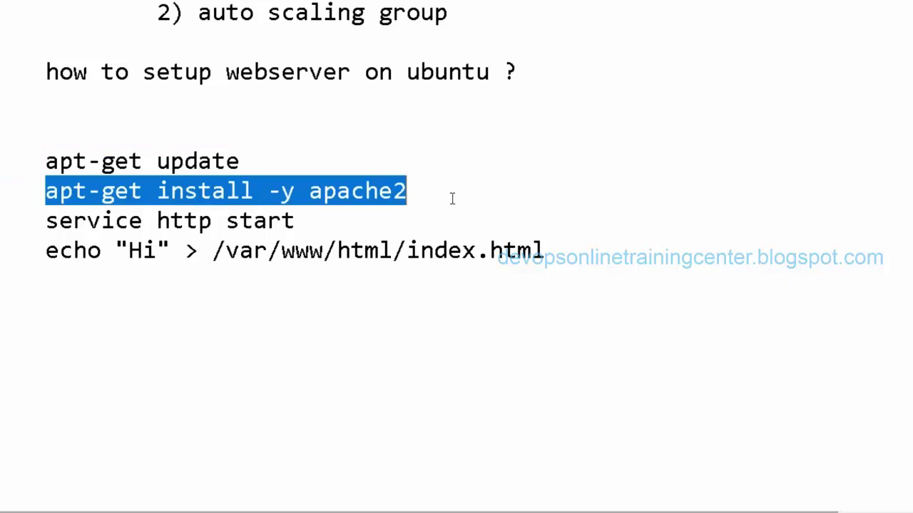
left_click(452, 198)
left_click_drag(188, 134, 550, 310)
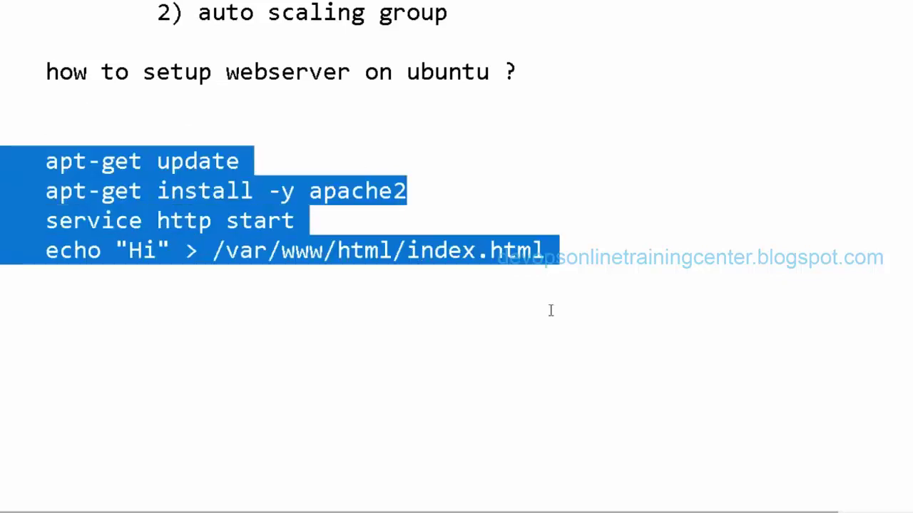
left_click(550, 309)
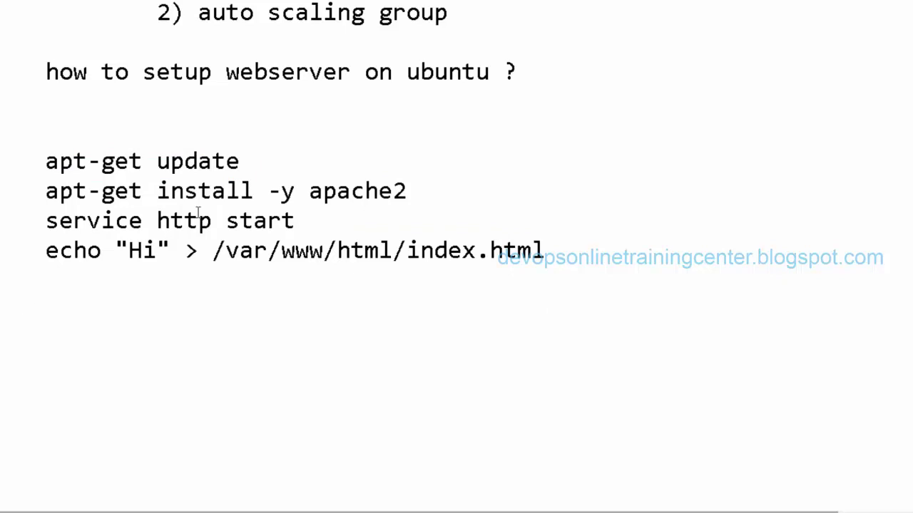
double_click(175, 220)
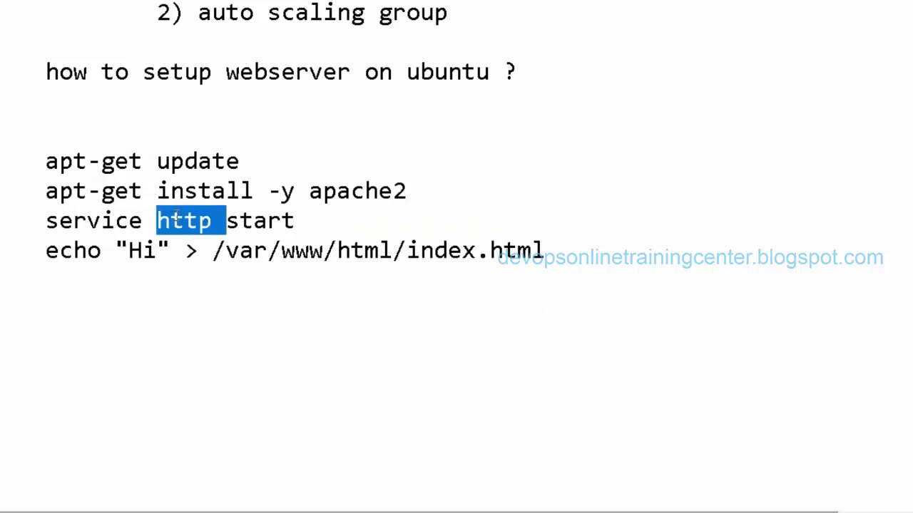
key("Left")
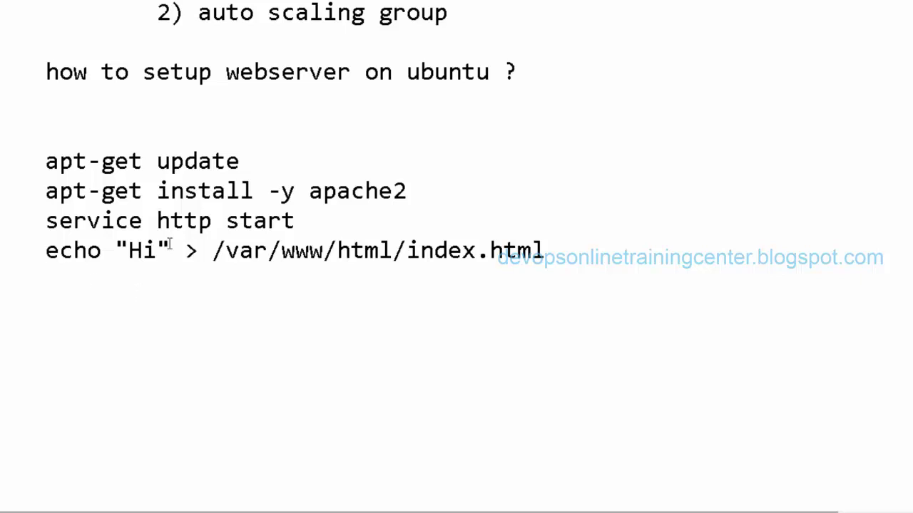
double_click(187, 224)
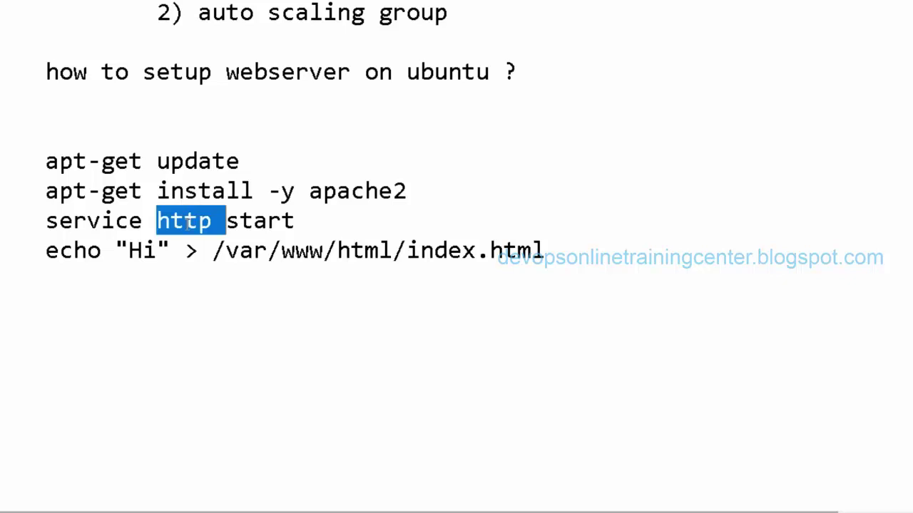
left_click(186, 225)
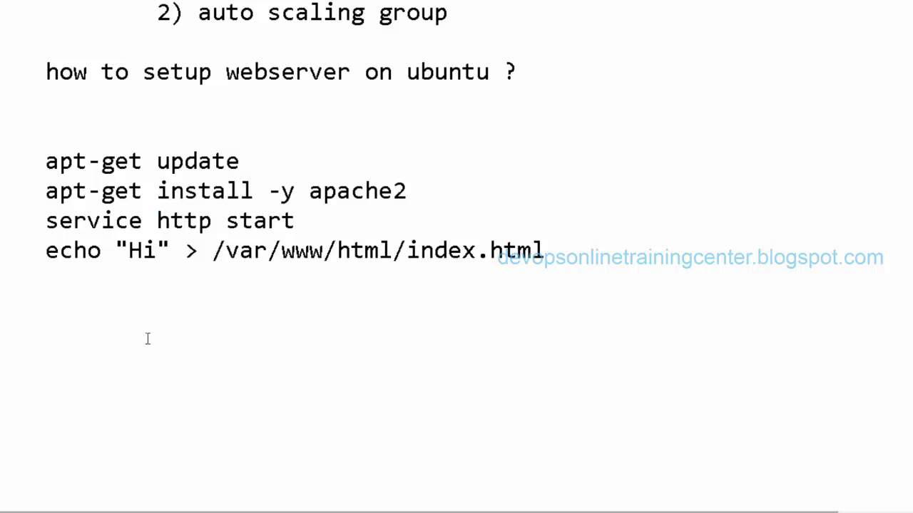
left_click(598, 255)
Step: Copy the four web server setup commands from the notes into the launch configuration's user data in the AWS console
left_click_drag(46, 161, 617, 257)
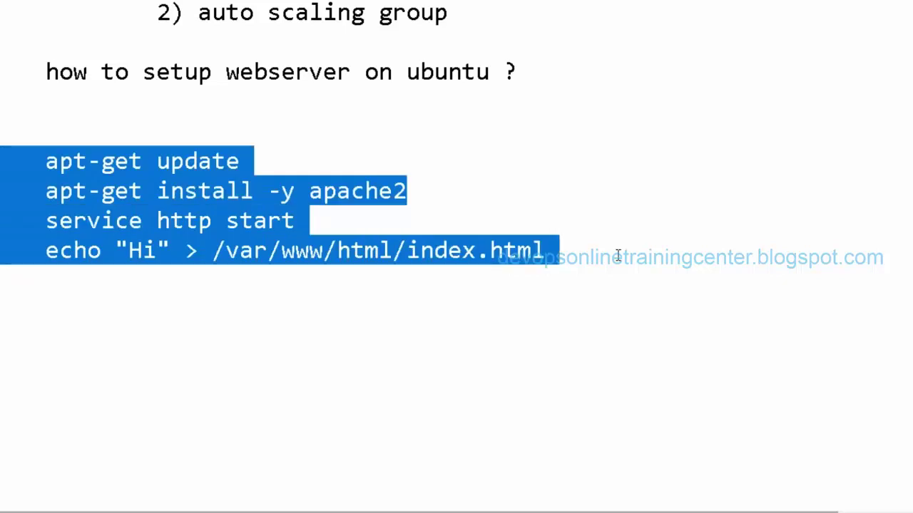
key("ctrl+x")
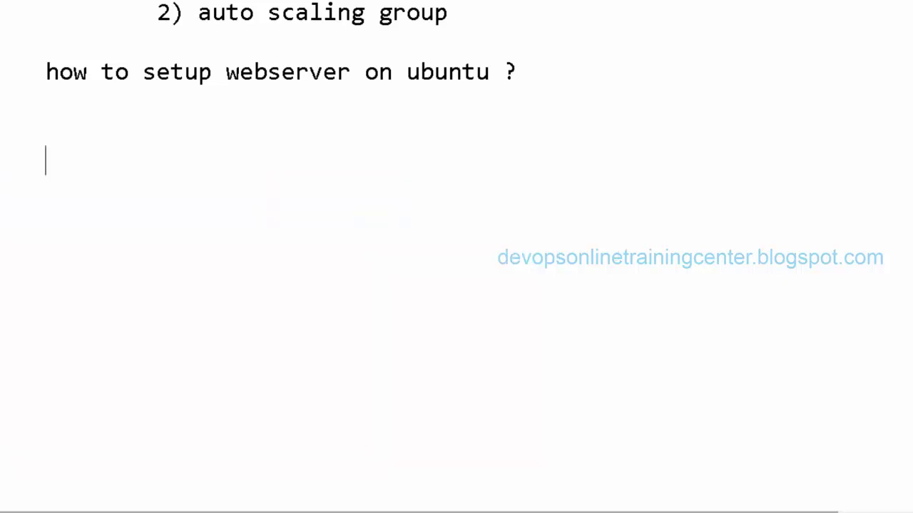
key("ctrl+z")
key("alt+Tab")
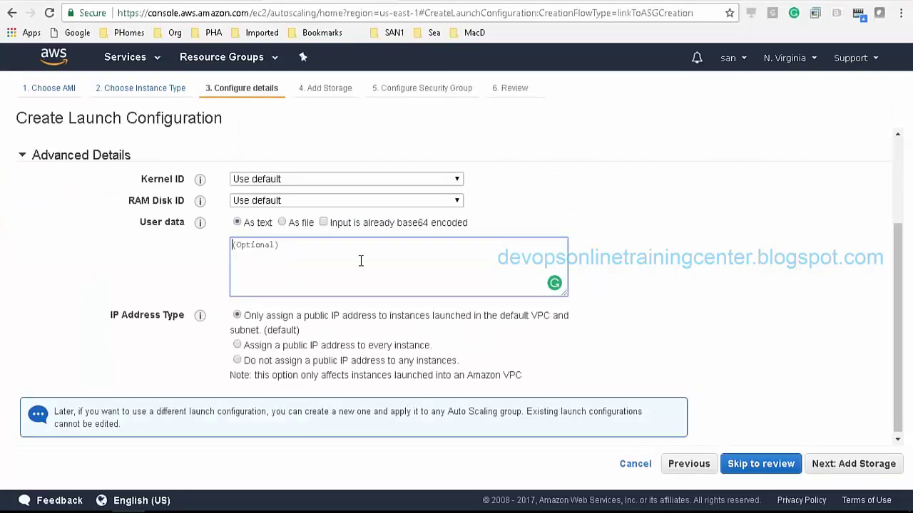
key("ctrl+v")
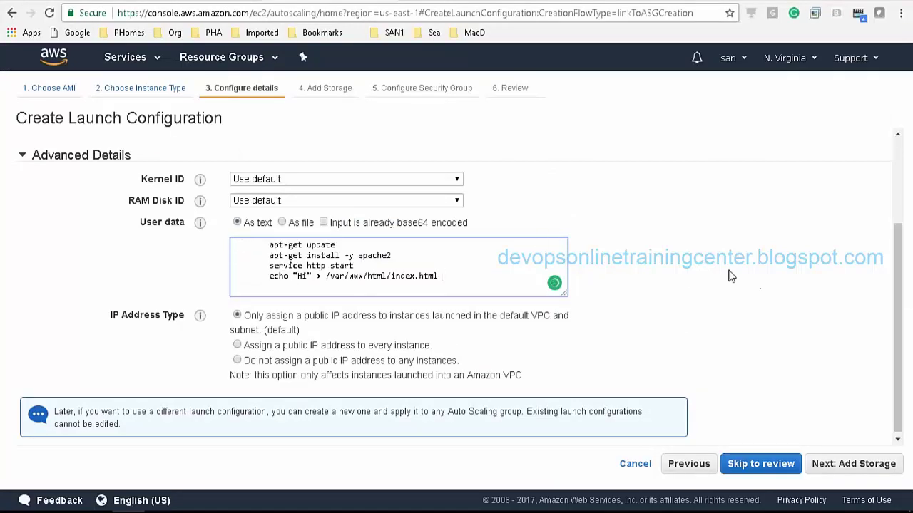
Step: Remove the leading indentation from every command line in the user data so each starts at the line's beginning
left_click(261, 250)
key("Up")
key("BackSpace")
left_click(261, 251)
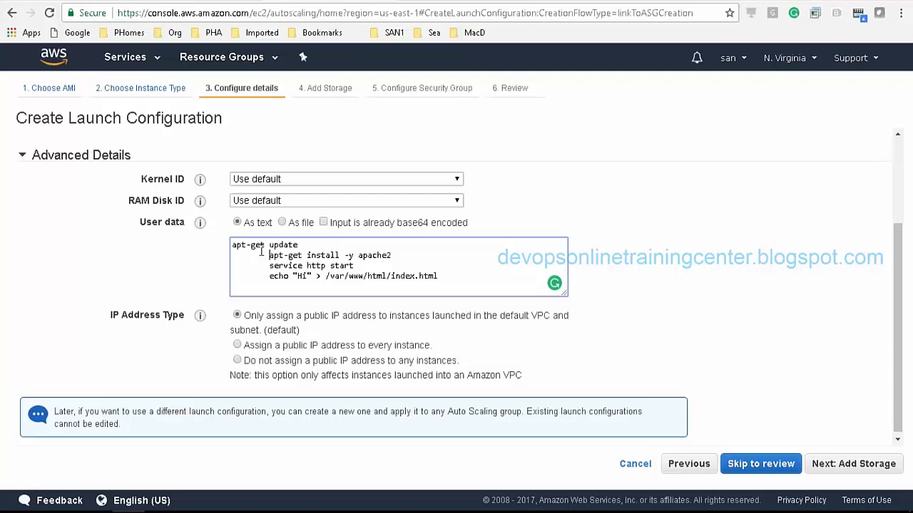
key("Delete")
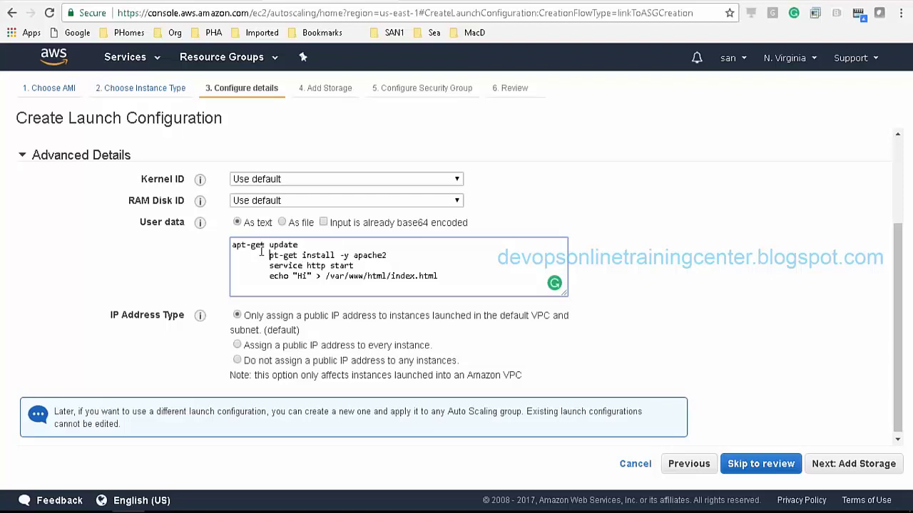
type("a")
key("BackSpace")
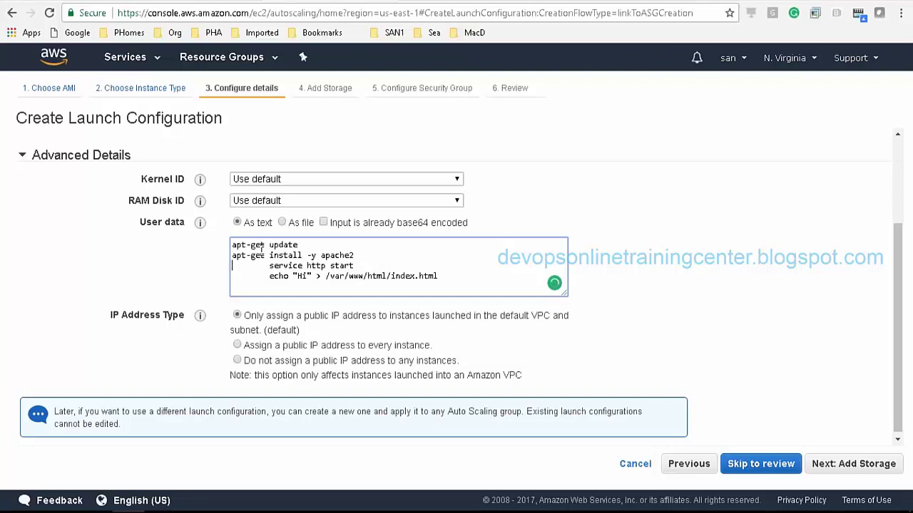
key("Delete")
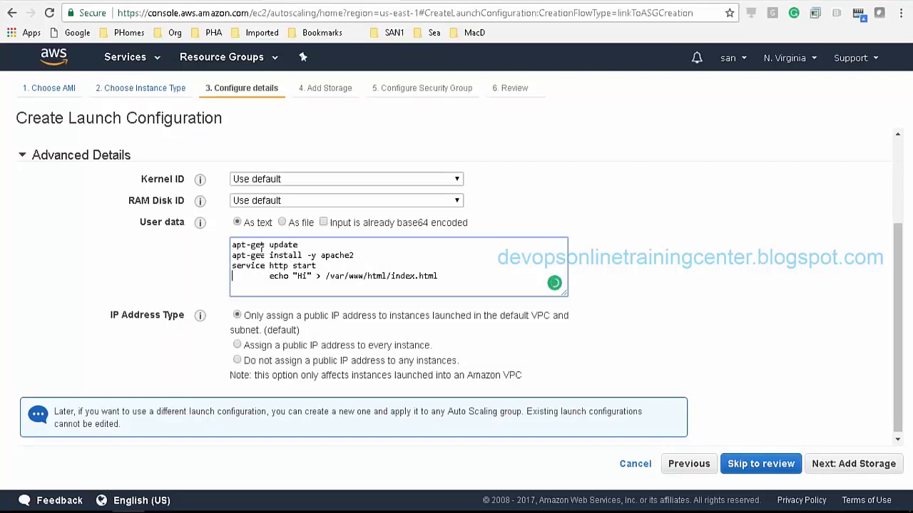
key("Delete")
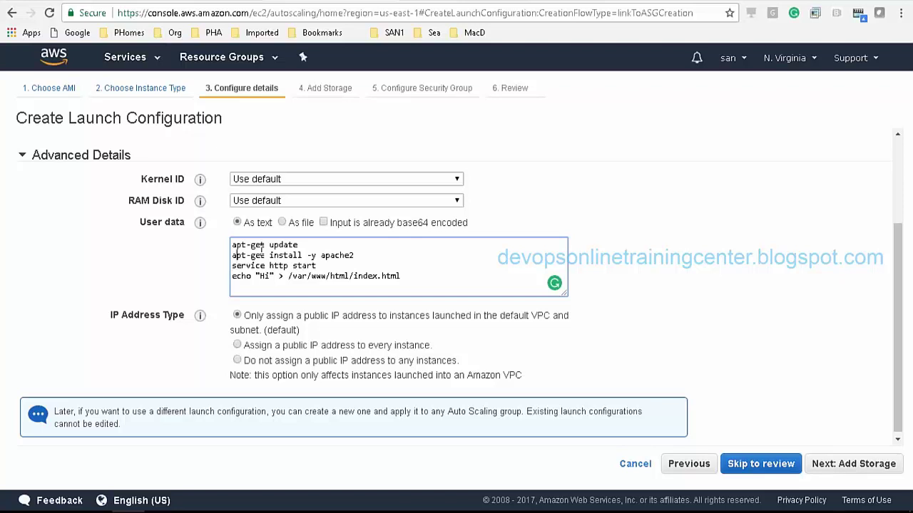
Step: Add #!/bin/bash as the first line of the user data and proceed to the storage settings
key("Return")
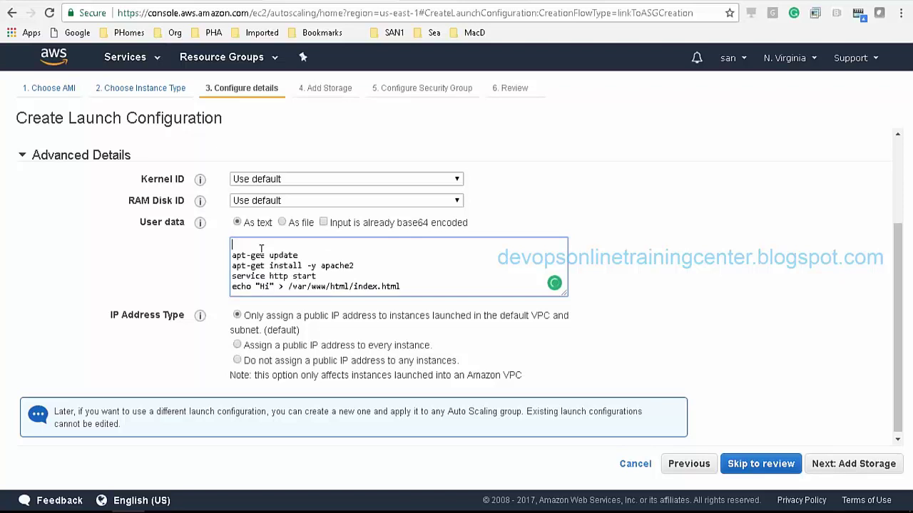
type("#!/bin/bash")
scroll(904, 265, "down", 1)
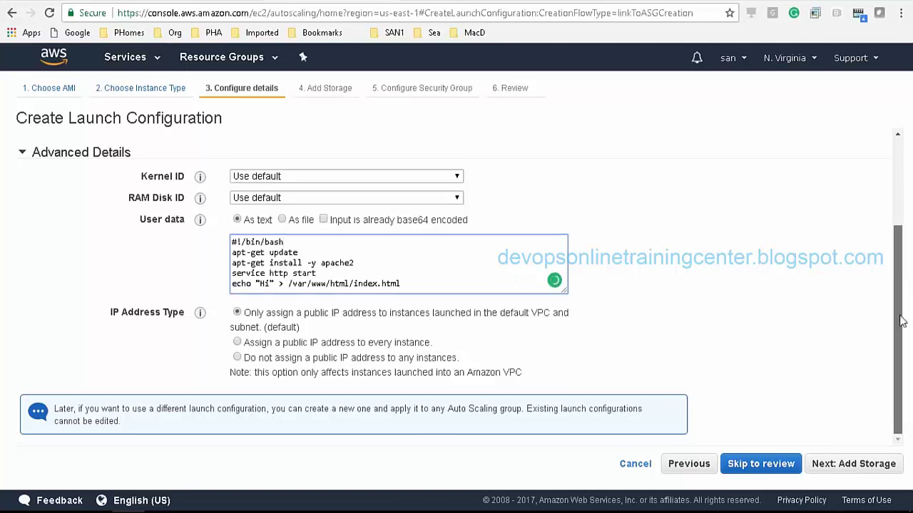
left_click(849, 464)
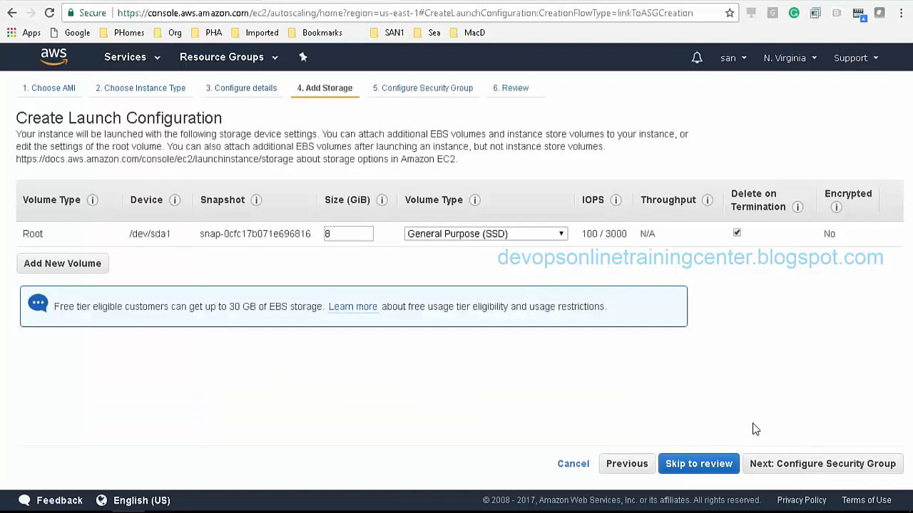
Step: Keep the default storage settings and add an HTTP rule to the new security group
left_click(783, 472)
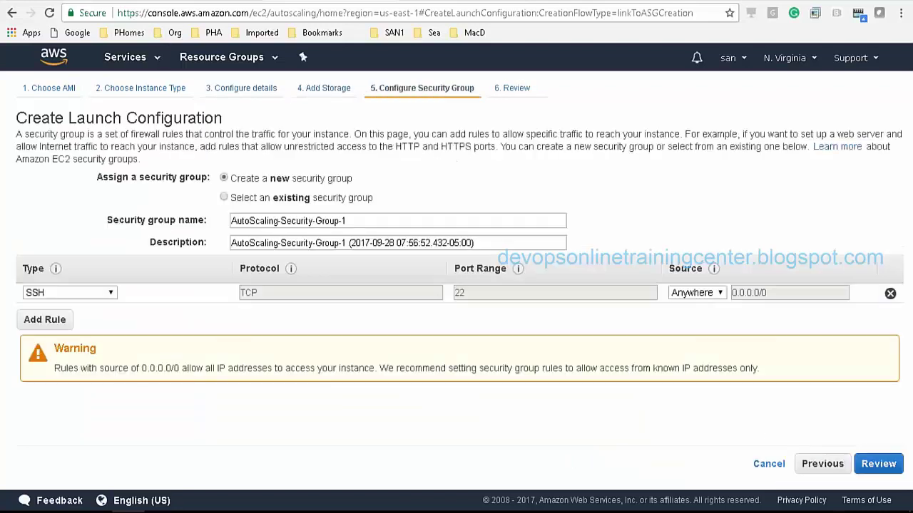
left_click(63, 323)
left_click(99, 314)
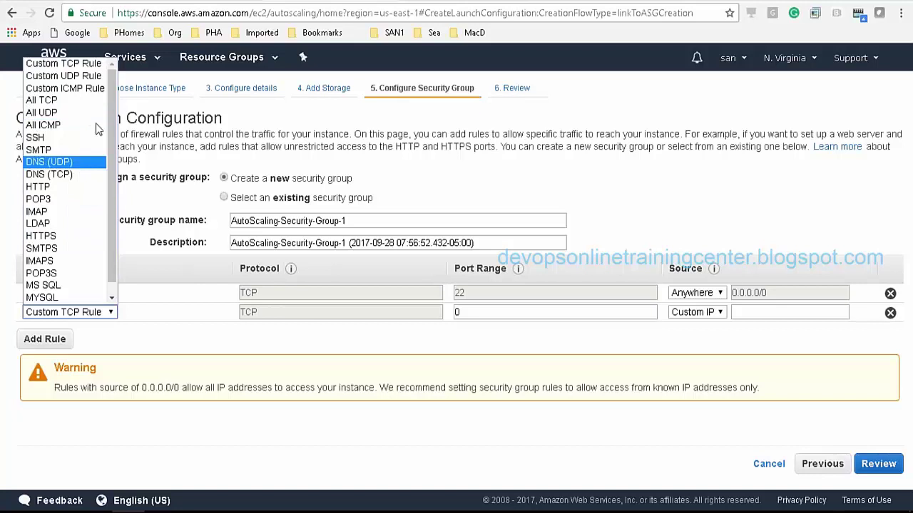
left_click_drag(113, 142, 114, 162)
left_click_drag(110, 205, 111, 90)
left_click(69, 186)
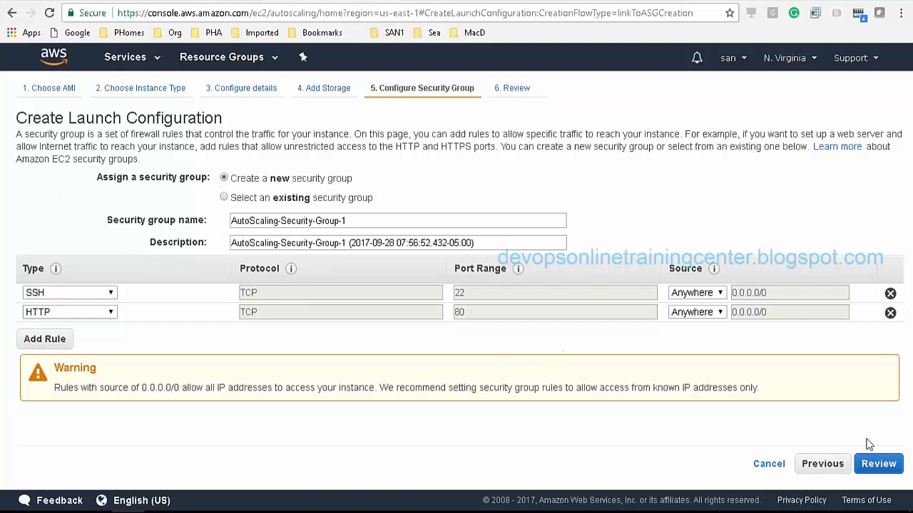
Step: Review and create the launch configuration with the existing key pair Keypair25092017, acknowledging access to its private key file
left_click(874, 470)
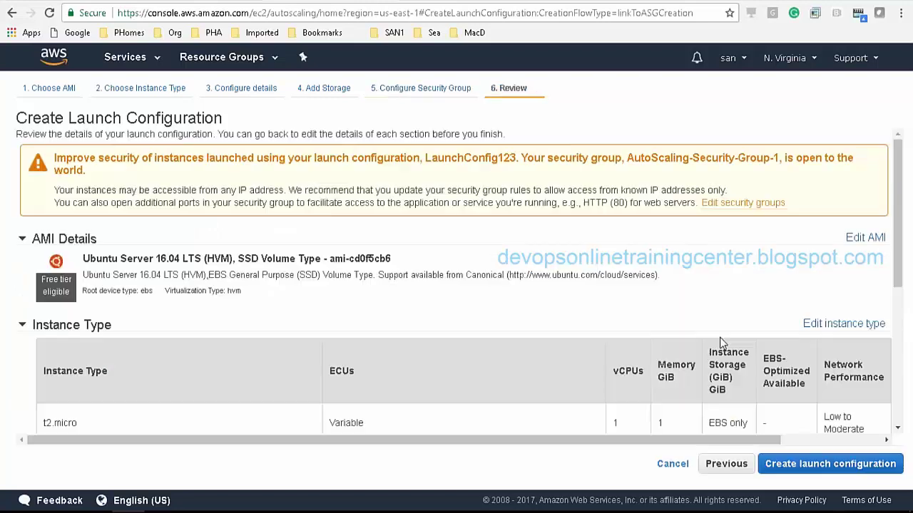
left_click(800, 474)
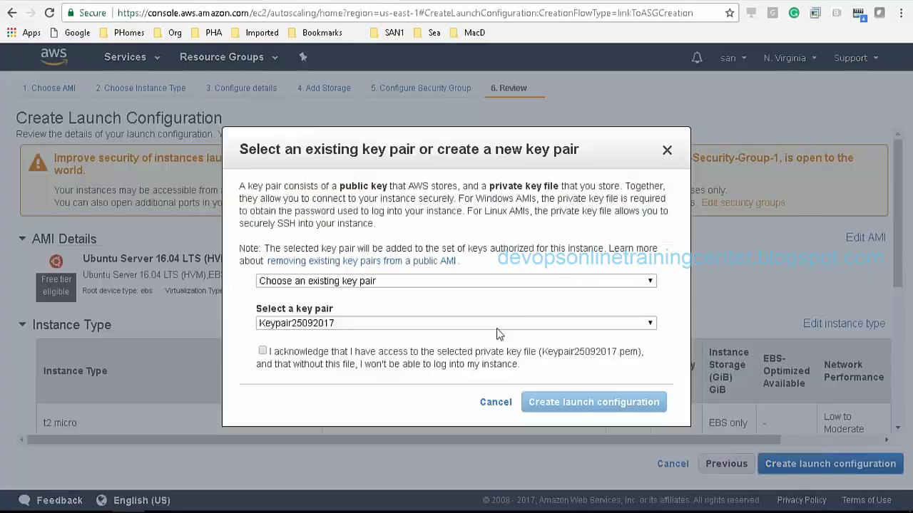
left_click(262, 352)
left_click(596, 402)
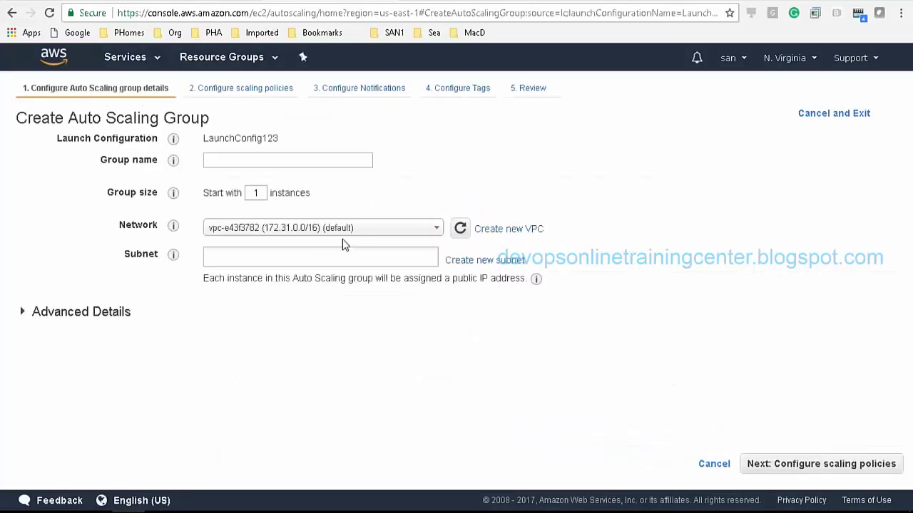
Step: Name the Auto Scaling group Autoscaling123 and set its starting size to 1 instance
left_click(247, 161)
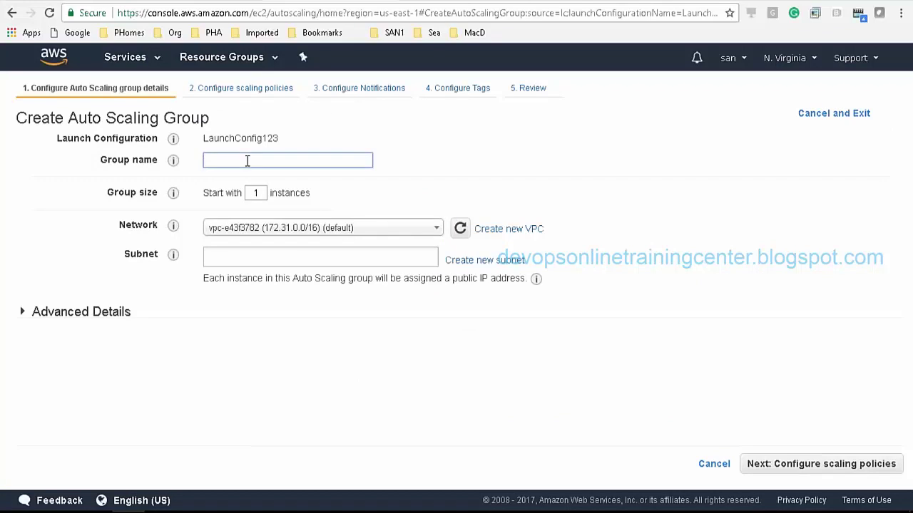
type("Autoscaling123")
left_click(268, 192)
double_click(263, 192)
type("1")
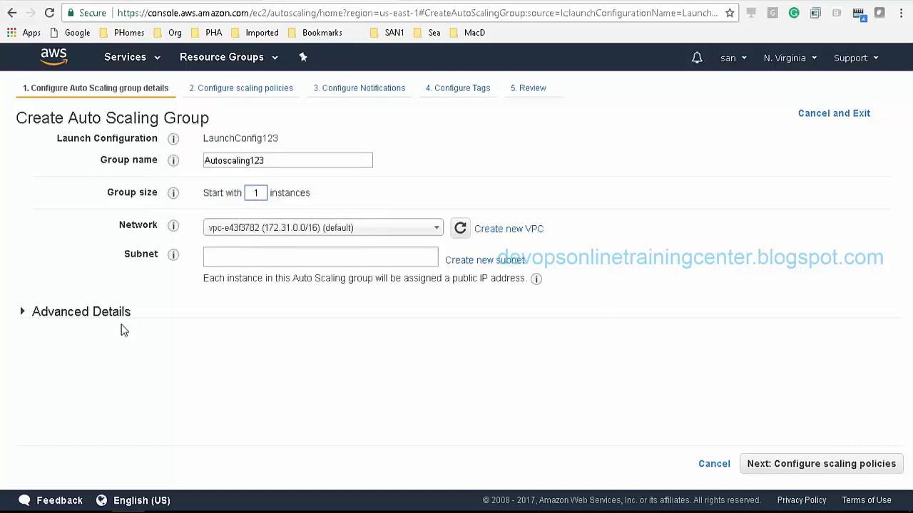
Step: Expand the Auto Scaling group's advanced details and examine the help for load balancing and the health check grace period
left_click(20, 312)
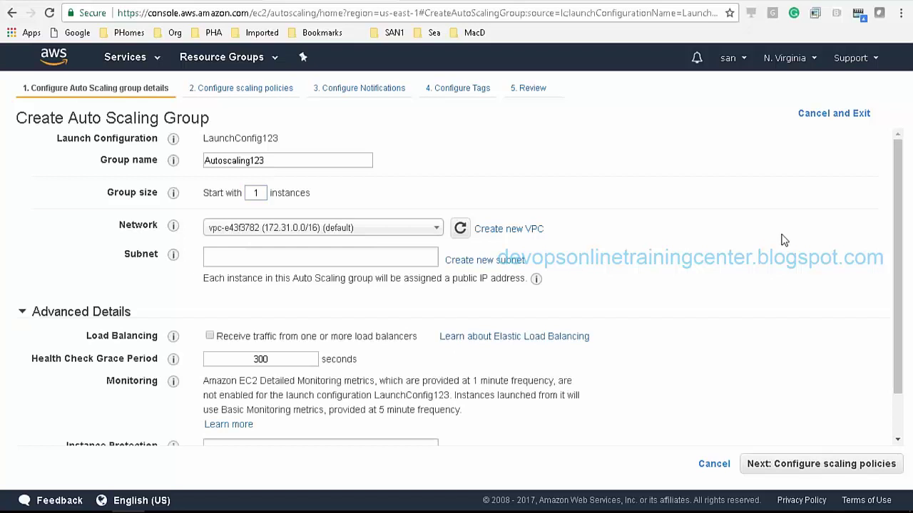
left_click_drag(900, 228, 906, 281)
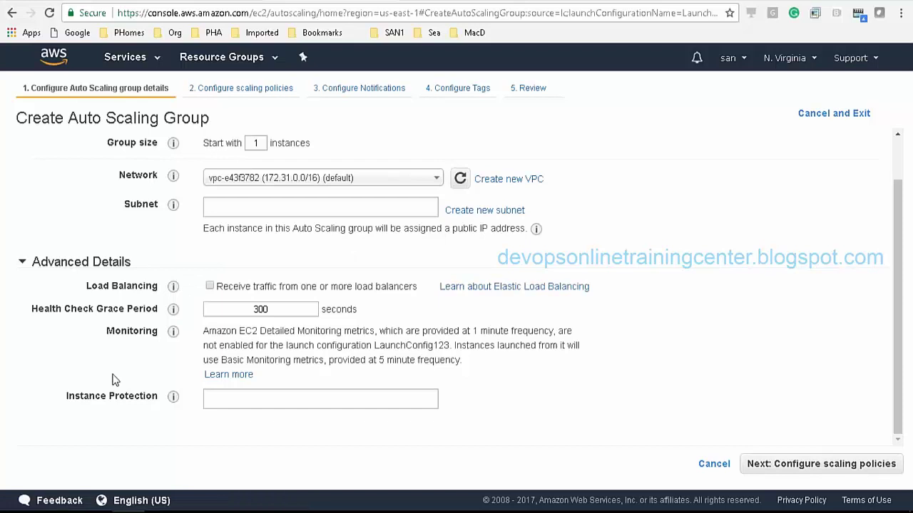
mouse_move(170, 286)
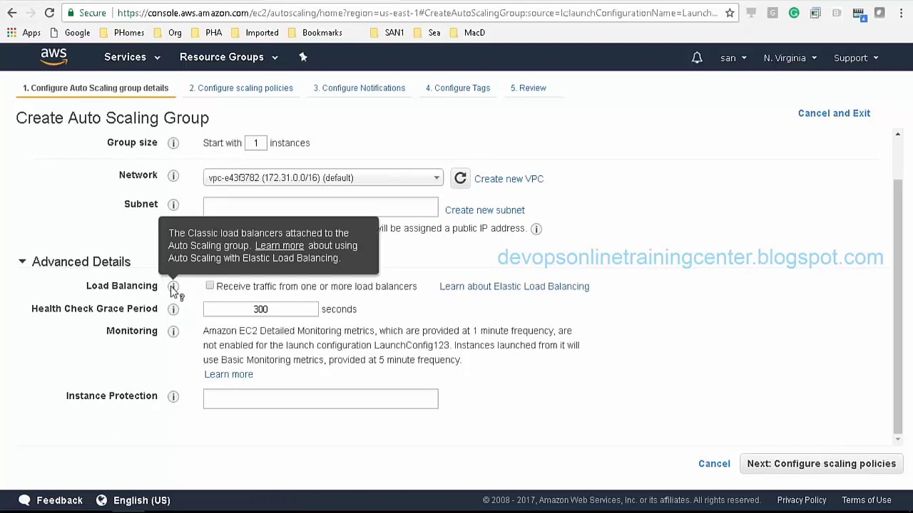
mouse_move(171, 310)
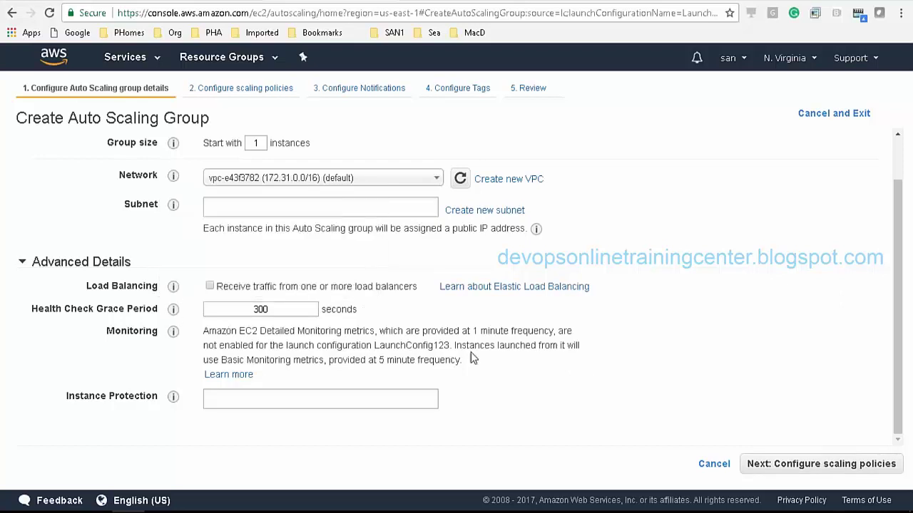
Step: Place the group in the 172.31.16.0/20 default subnet in us-east-1c and continue to the scaling policies
left_click(811, 471)
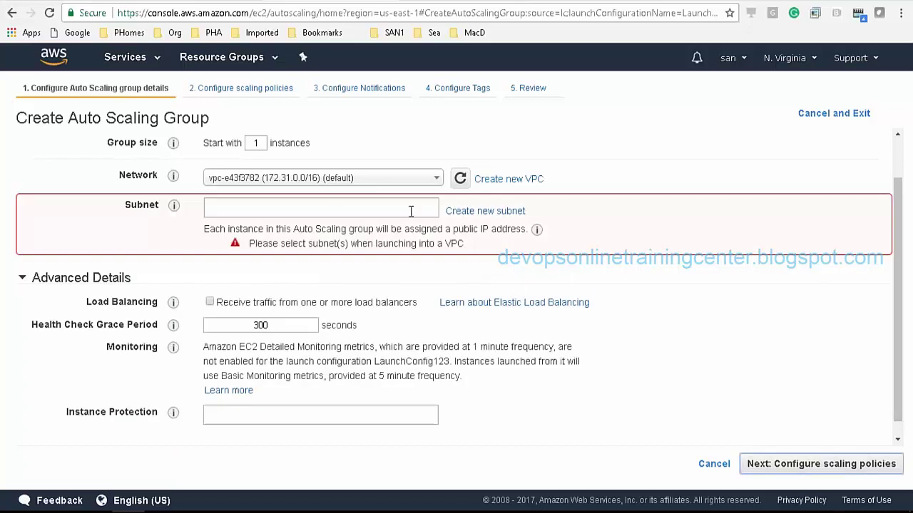
left_click(434, 209)
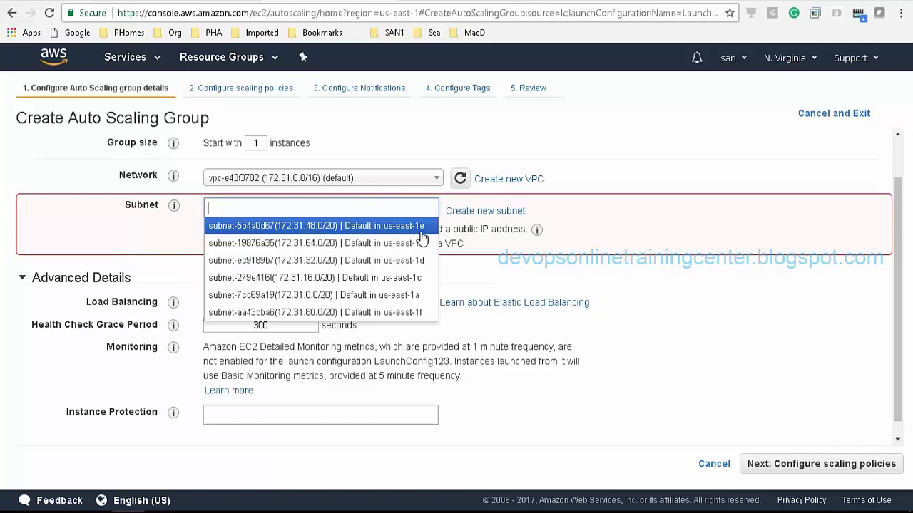
left_click(421, 228)
left_click(431, 207)
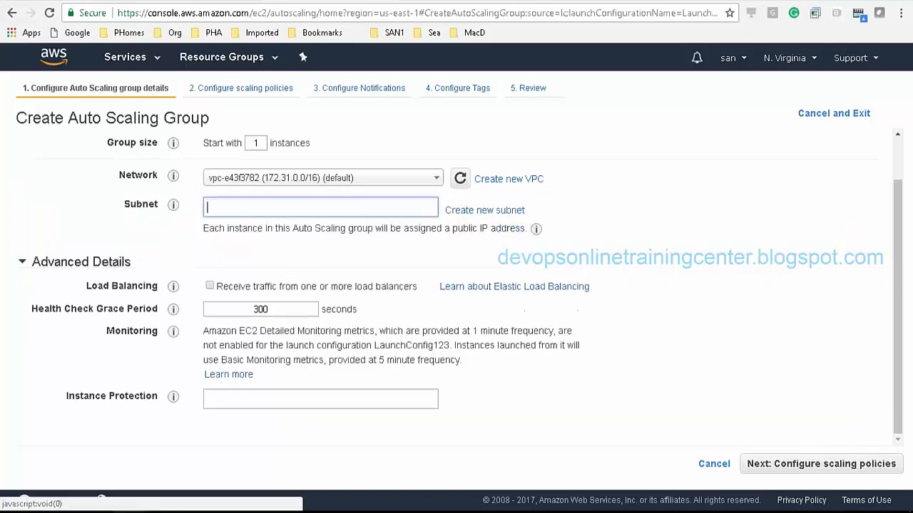
left_click(414, 209)
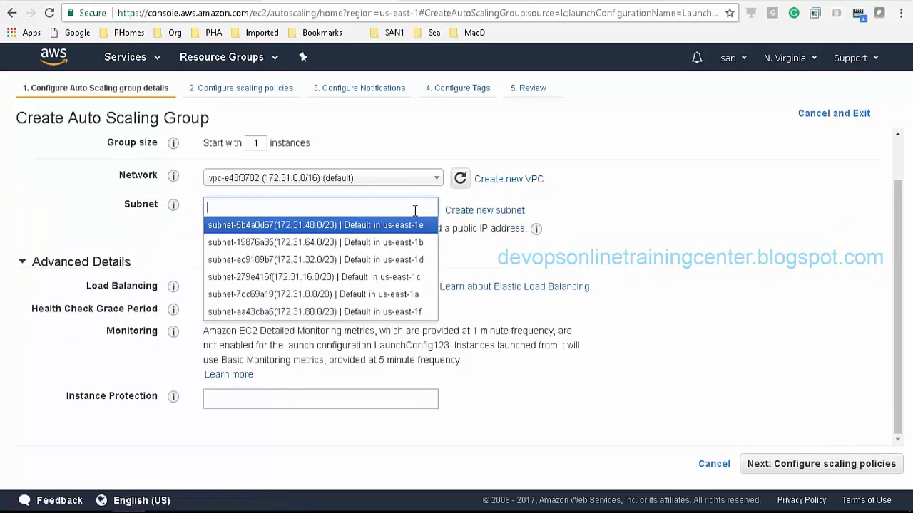
left_click(415, 281)
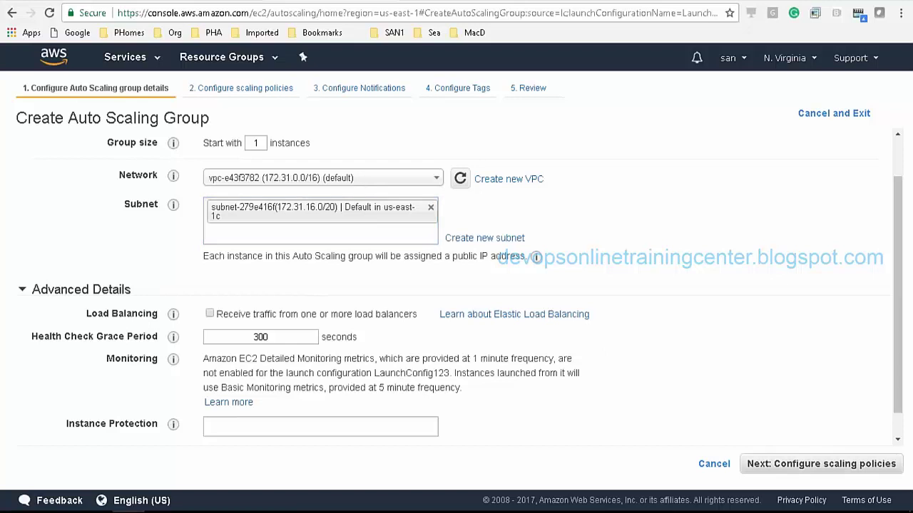
left_click(805, 467)
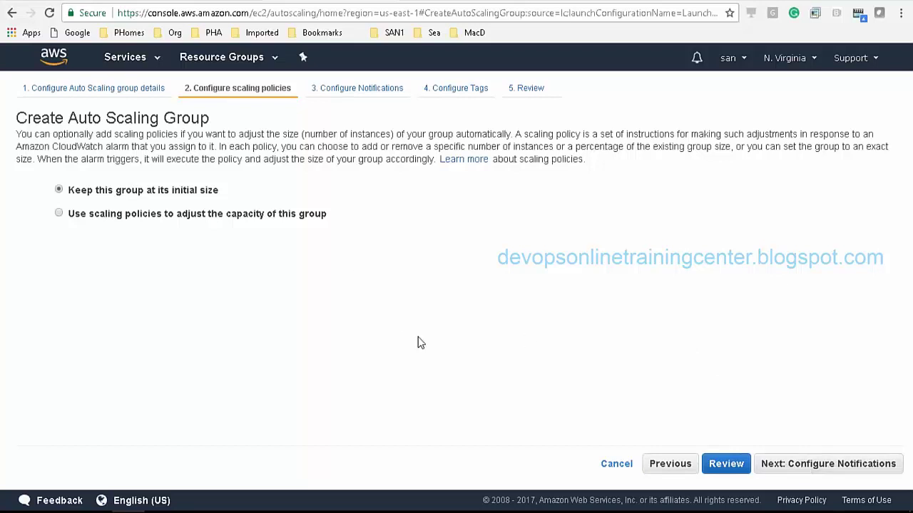
Step: Enable scaling policies for the group and let it scale between 1 and 4 instances
left_click(59, 214)
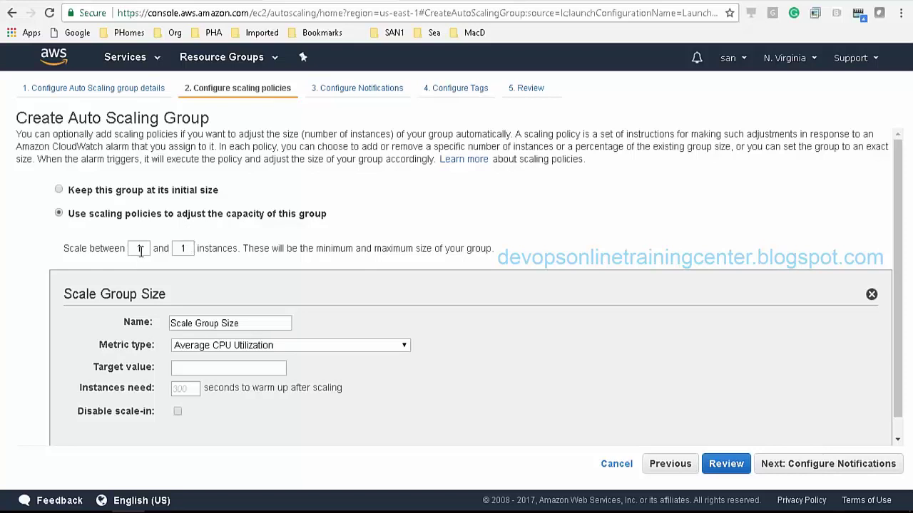
double_click(189, 248)
type("4")
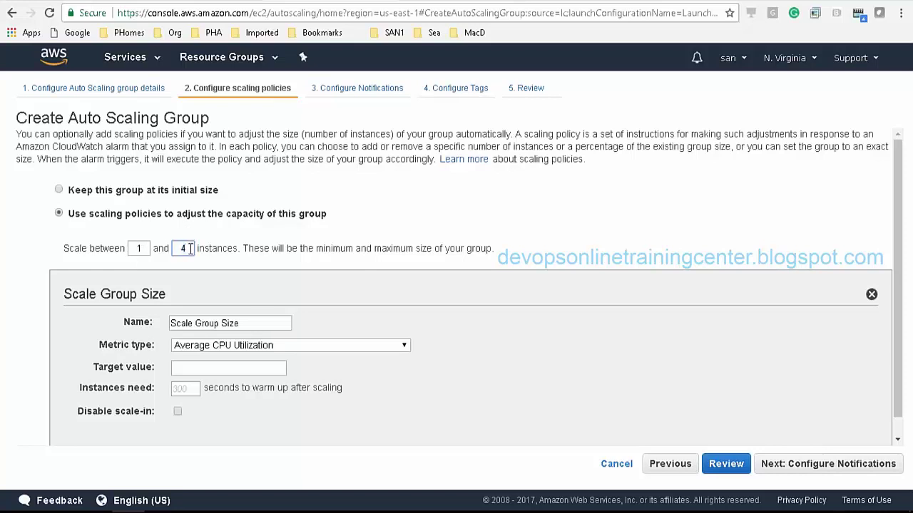
left_click(337, 296)
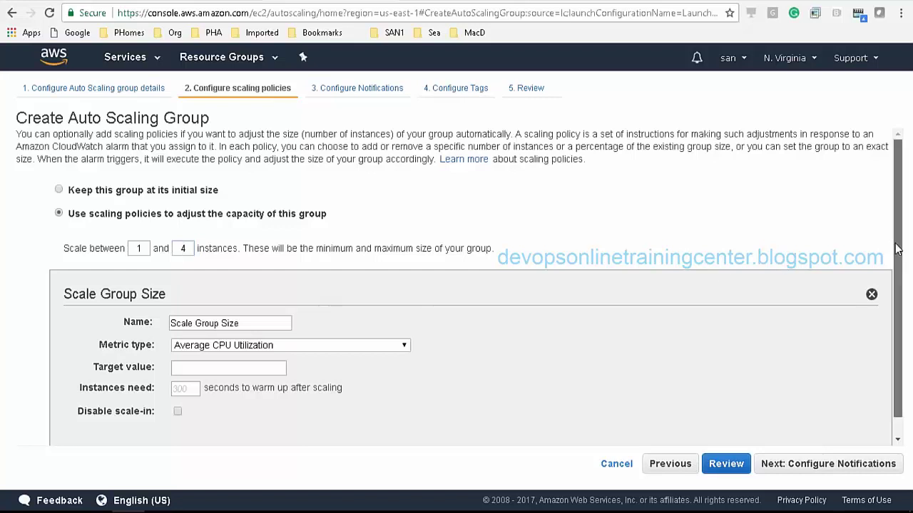
Step: Name the Scale Group Size policy scale-out-policy and keep Average CPU Utilization as its metric type
scroll(896, 271, "down", 2)
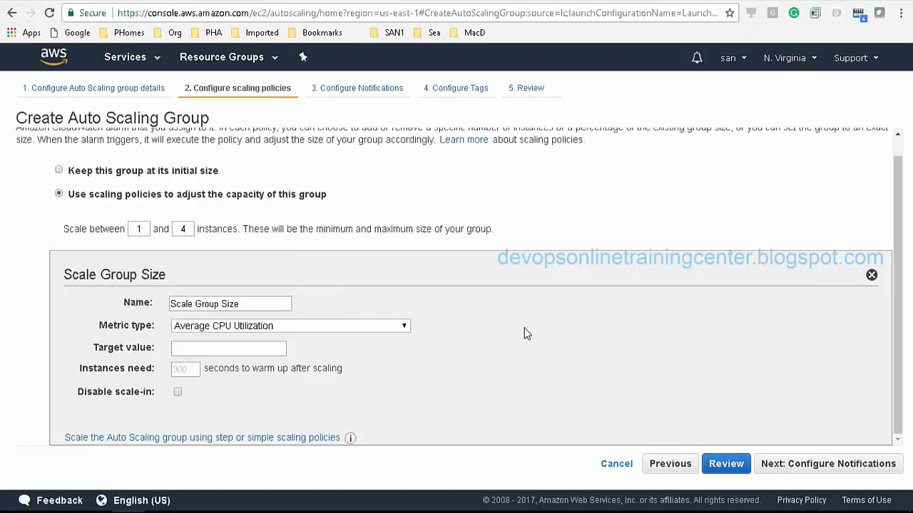
left_click(253, 305)
left_click_drag(255, 305, 169, 305)
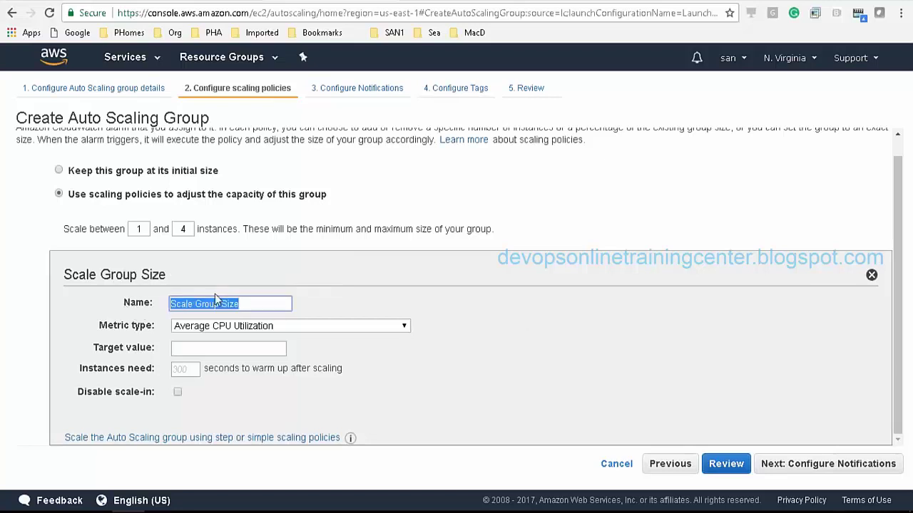
type("sca")
type("le-out-policy")
left_click(283, 327)
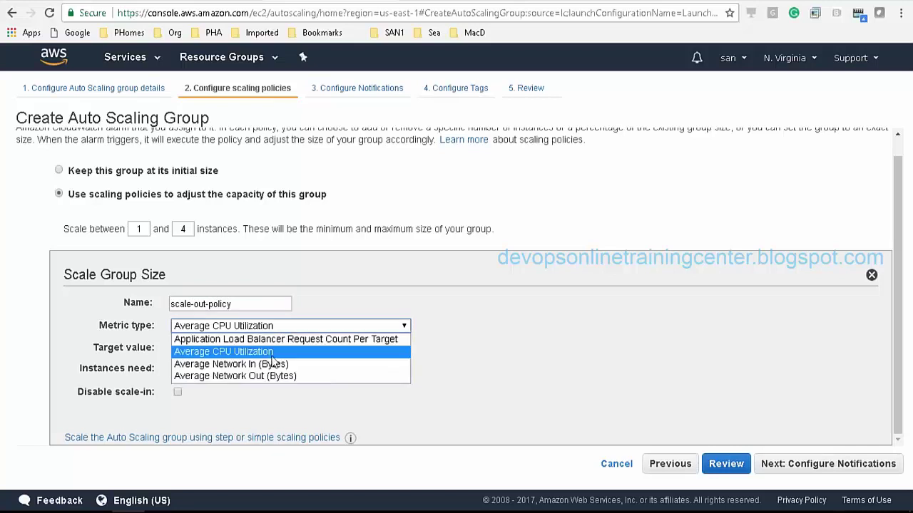
key("Escape")
left_click(245, 350)
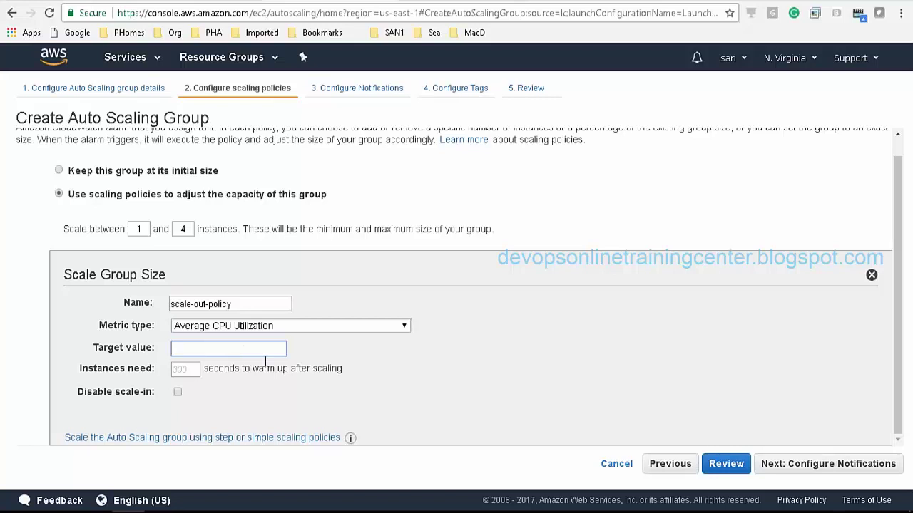
left_click(183, 372)
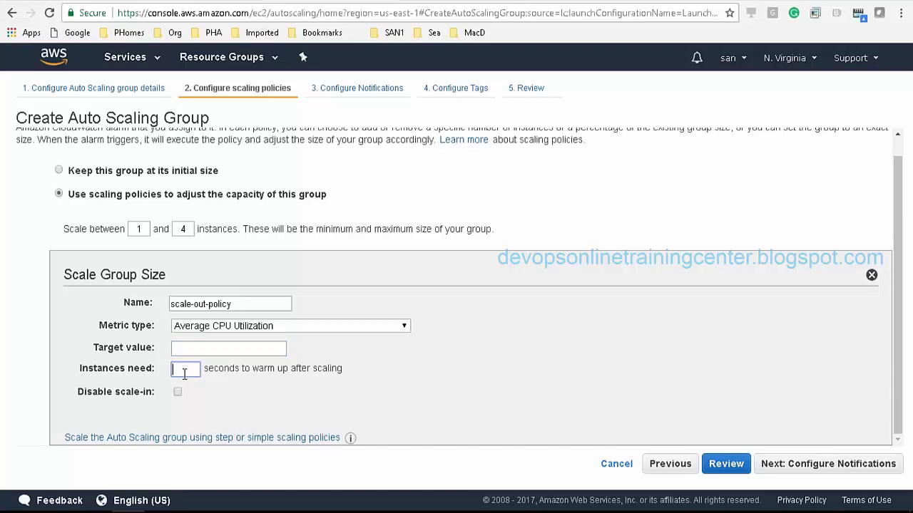
left_click(205, 349)
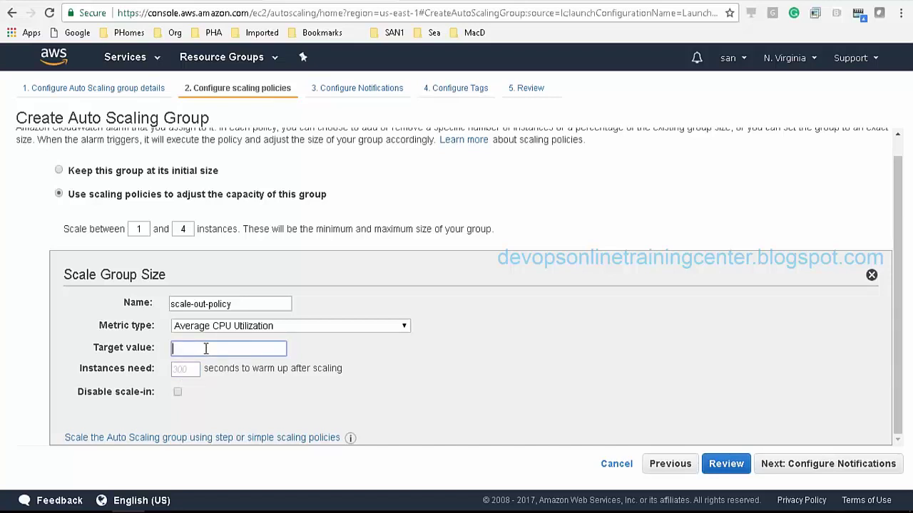
Step: Switch to step or simple scaling policies and name the Increase Group Size policy scale-out-policy
left_click(218, 442)
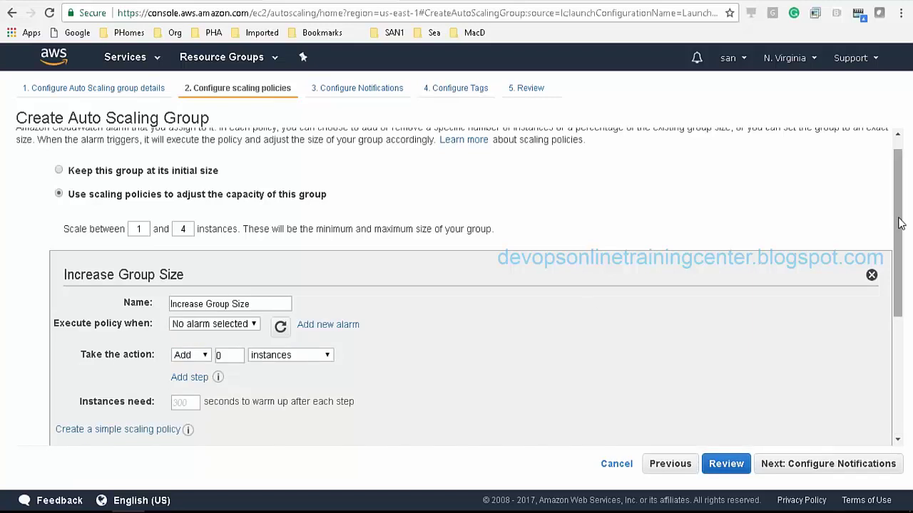
left_click_drag(898, 221, 896, 267)
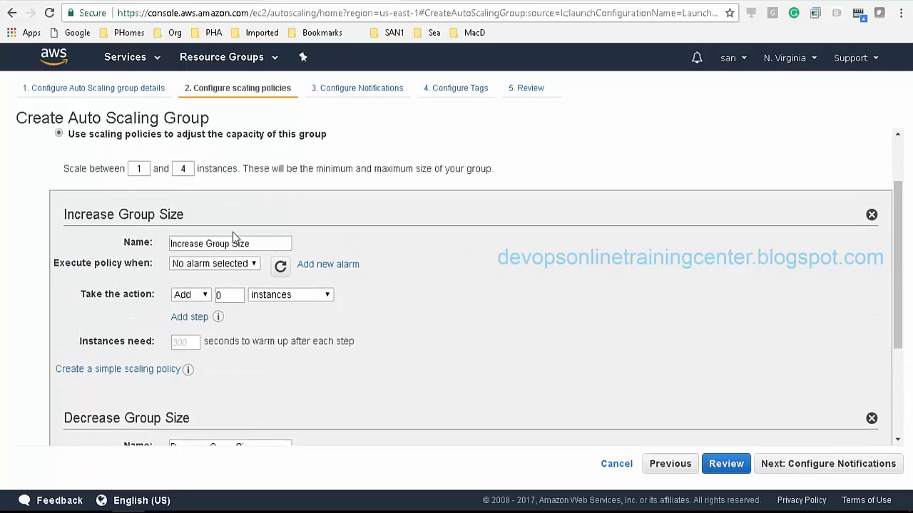
left_click_drag(261, 243, 137, 251)
type("sca")
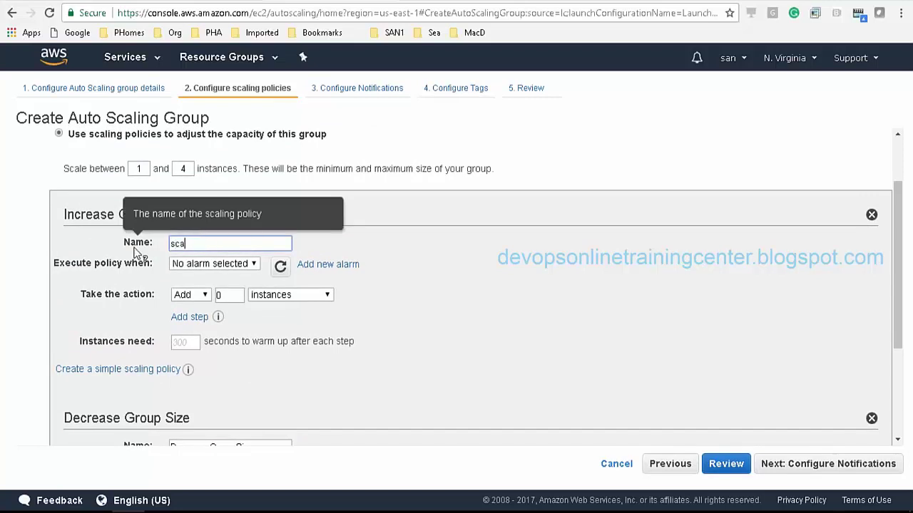
type("le-0")
type("ut")
type("-policy")
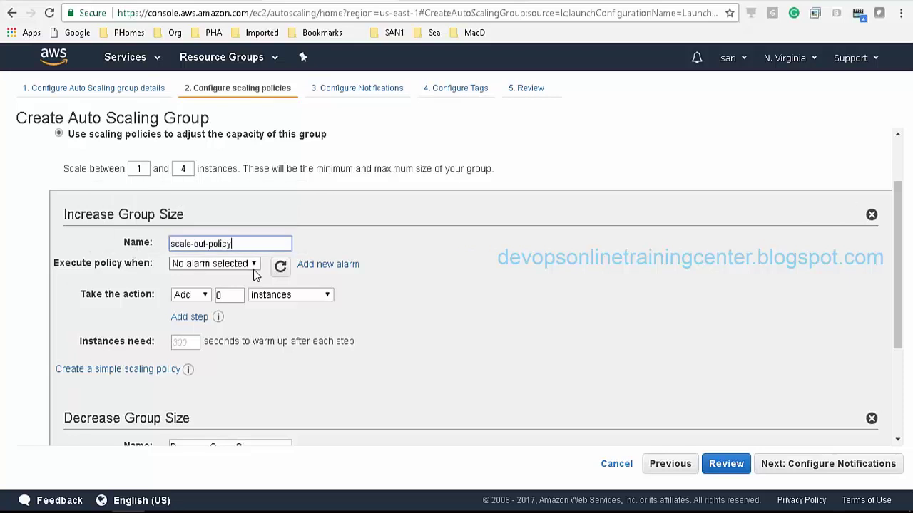
Step: Start a new CPU utilization alarm for the scale-out policy
left_click(334, 268)
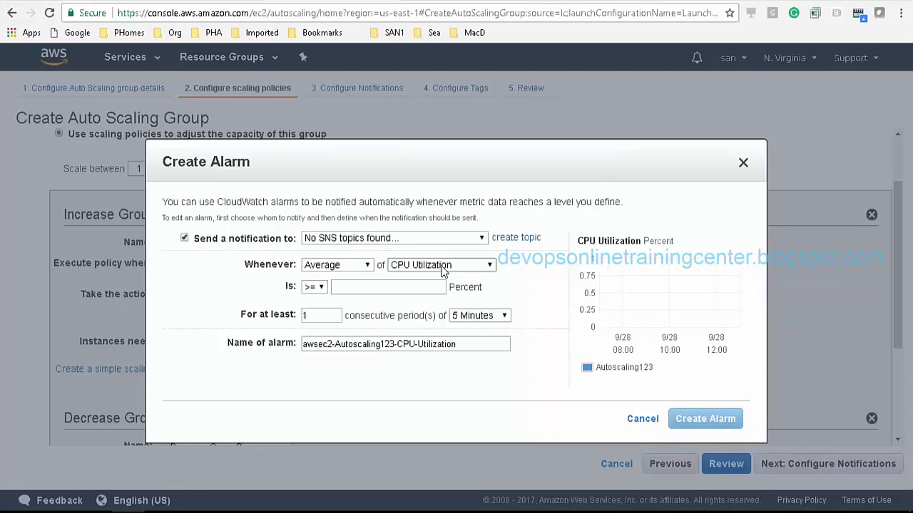
left_click(372, 287)
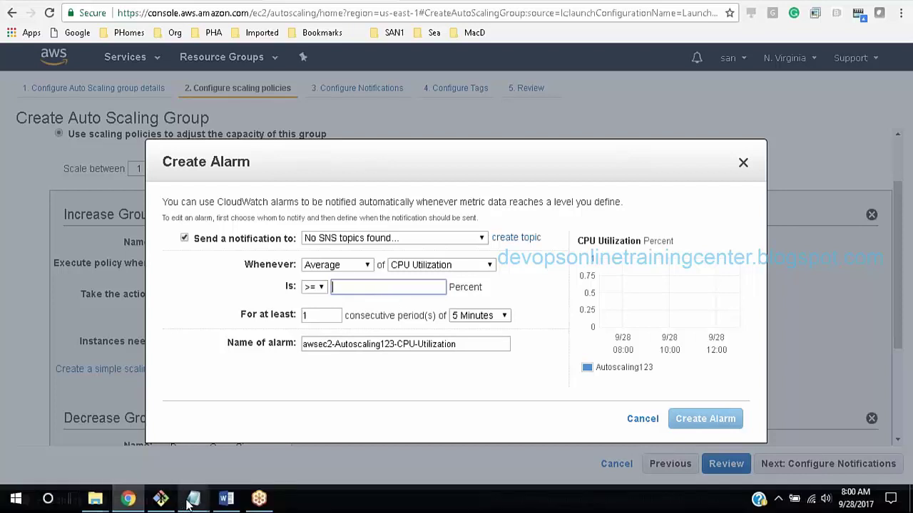
Step: Switch to the text notes and add the heading "scale-out-policy" in the empty space below the web server commands
mouse_move(191, 502)
left_click(253, 437)
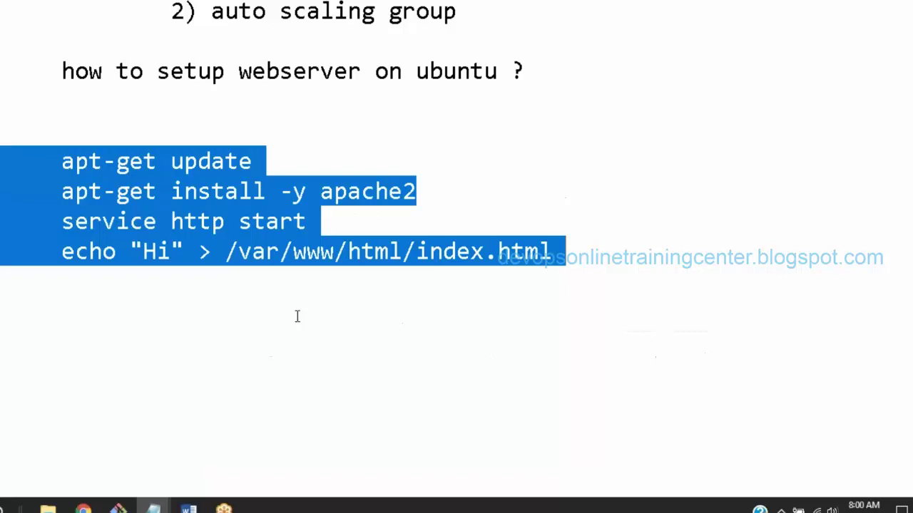
left_click(614, 251)
scroll(614, 250, "down", 1)
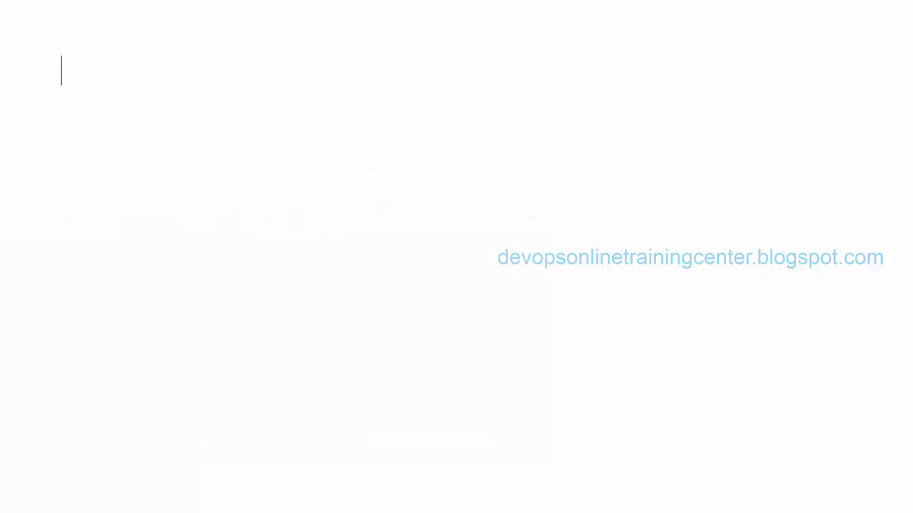
type("scale-")
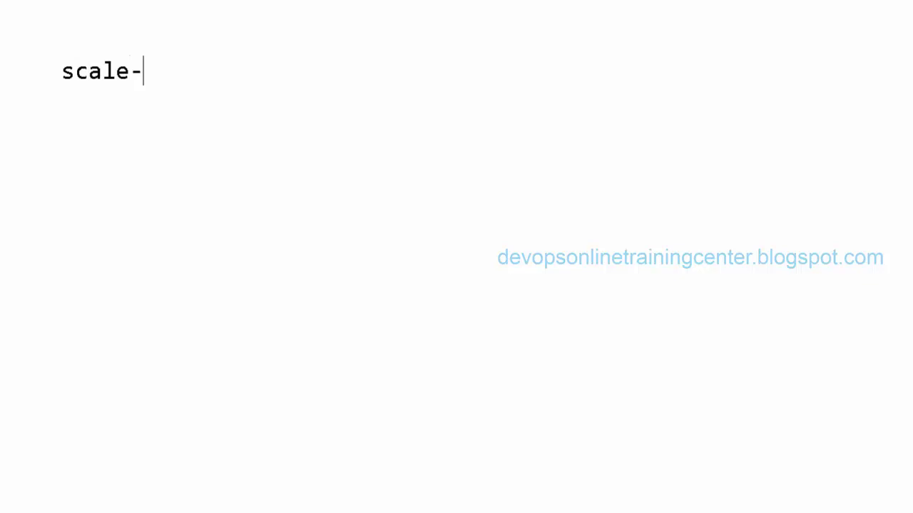
type("out-")
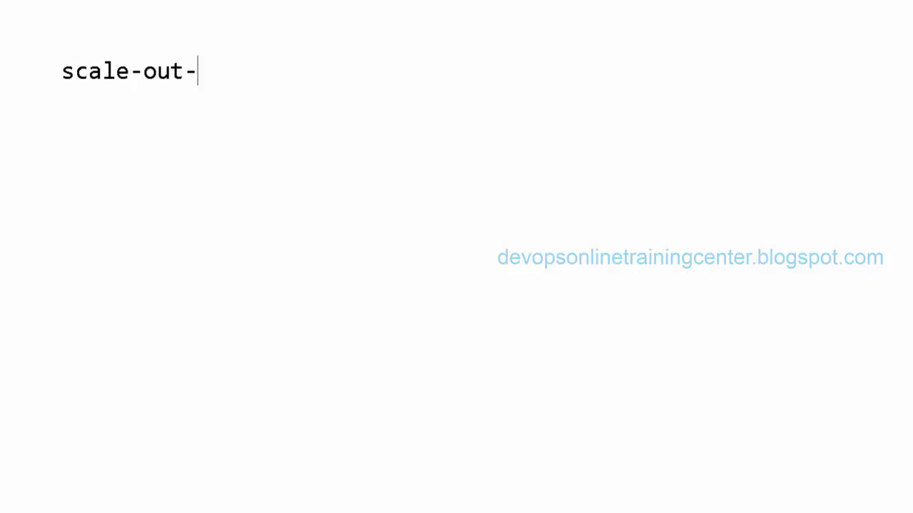
type("policy")
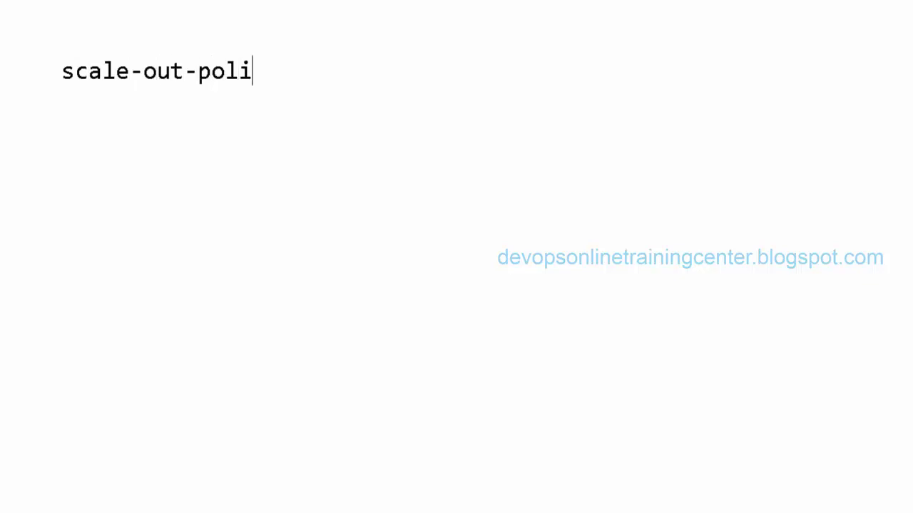
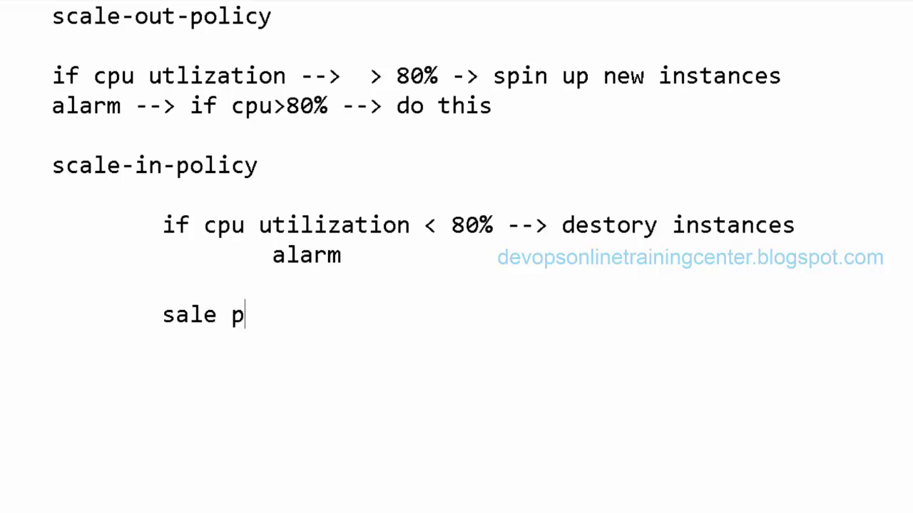
Step: Rewrite the unfinished last note line as "scale out policy as cpu > 0.05% --> spin up" and return to the alarm dialog in the browser
key("BackSpace")
key("BackSpace")
key("BackSpace")
key("BackSpace")
key("BackSpace")
type("sca")
key("BackSpace")
key("BackSpace")
key("BackSpace")
type("calp")
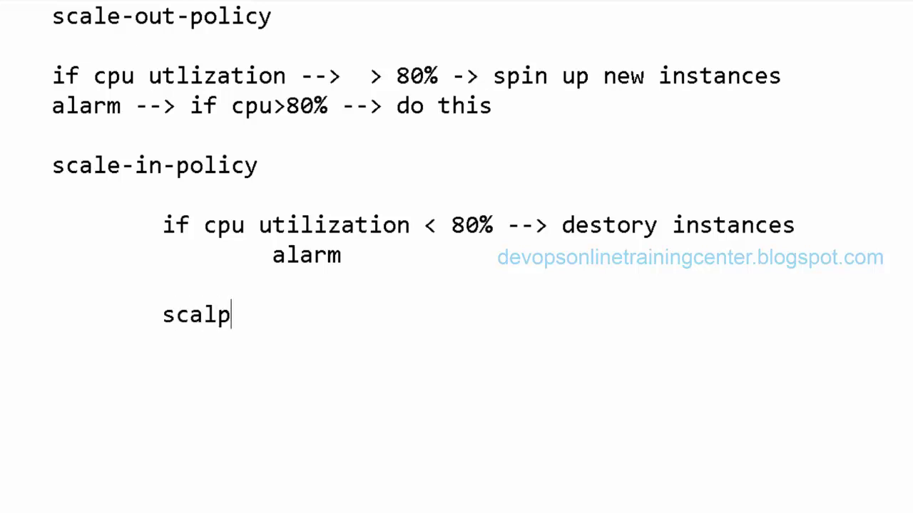
key("BackSpace")
type("e out p")
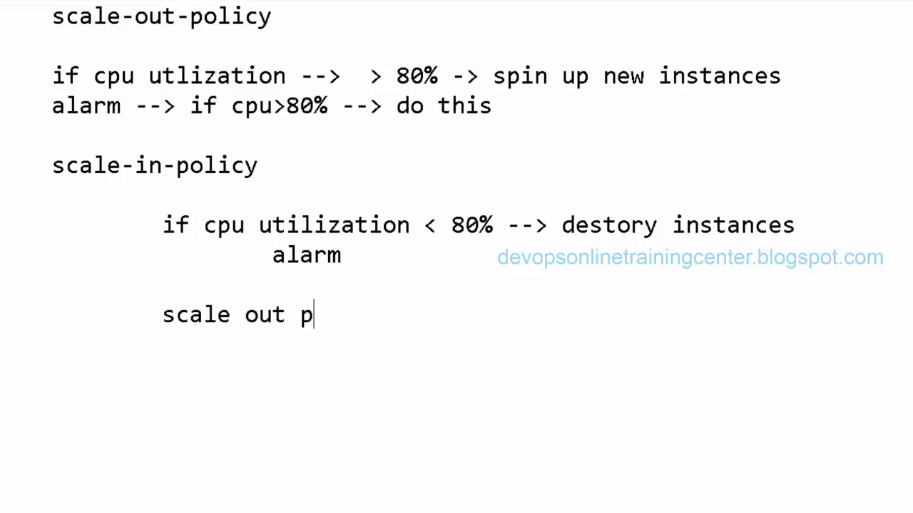
type("olicy as cpu > ")
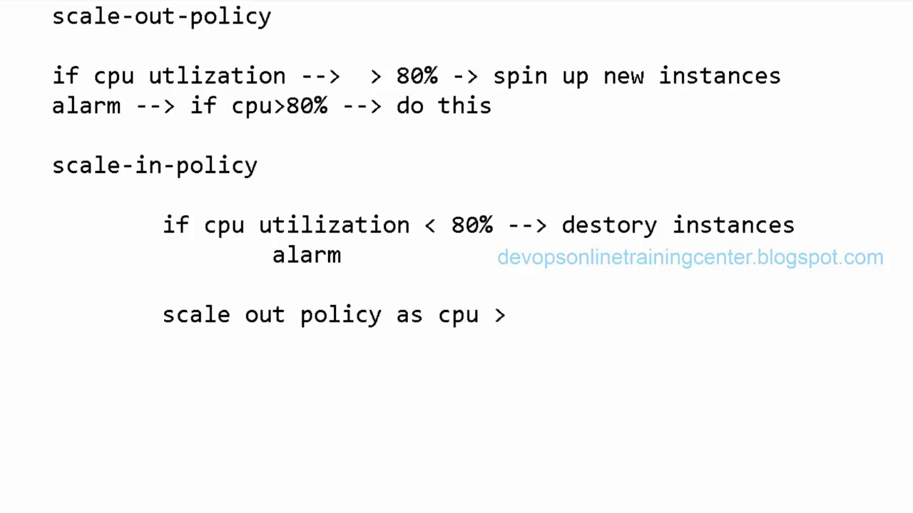
type("0.05")
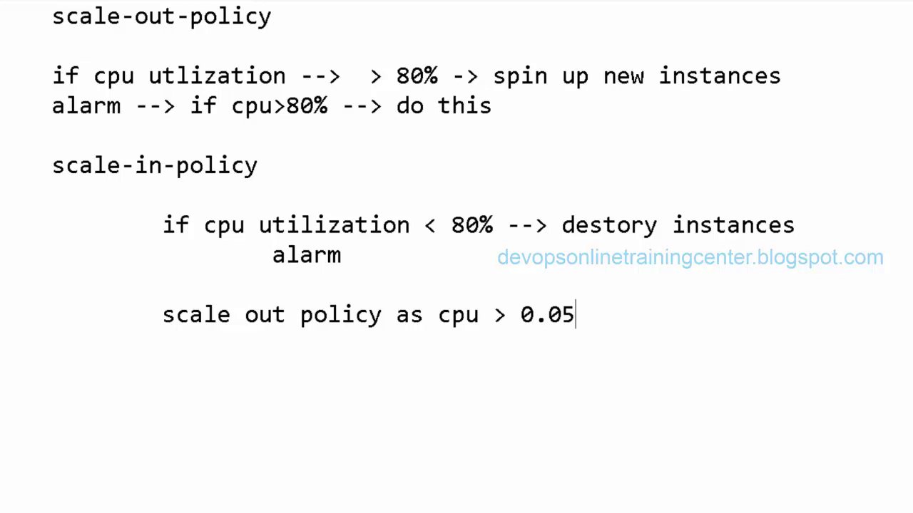
type("% --> spin upp")
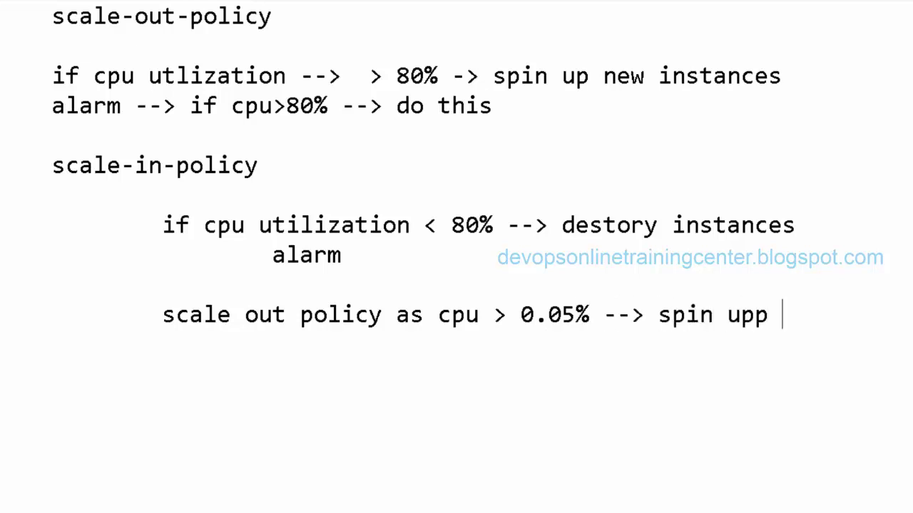
key("BackSpace")
key("BackSpace")
double_click(452, 322)
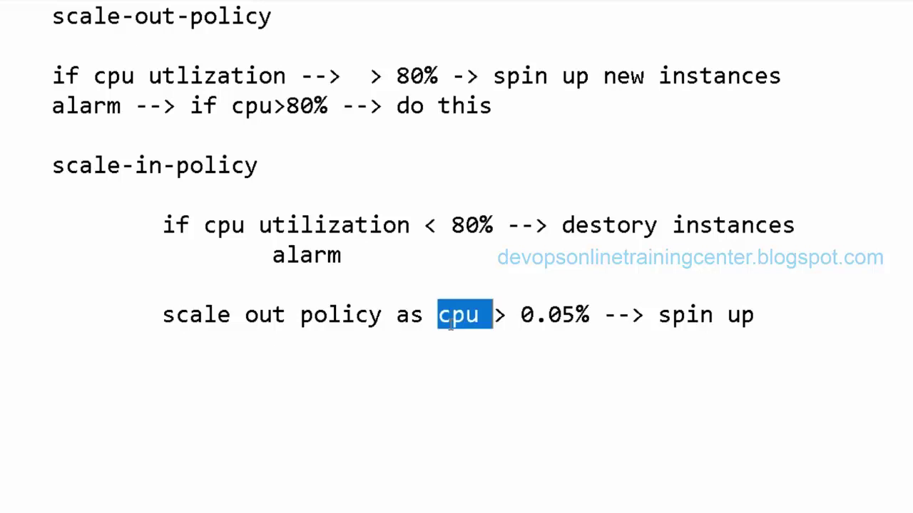
double_click(553, 315)
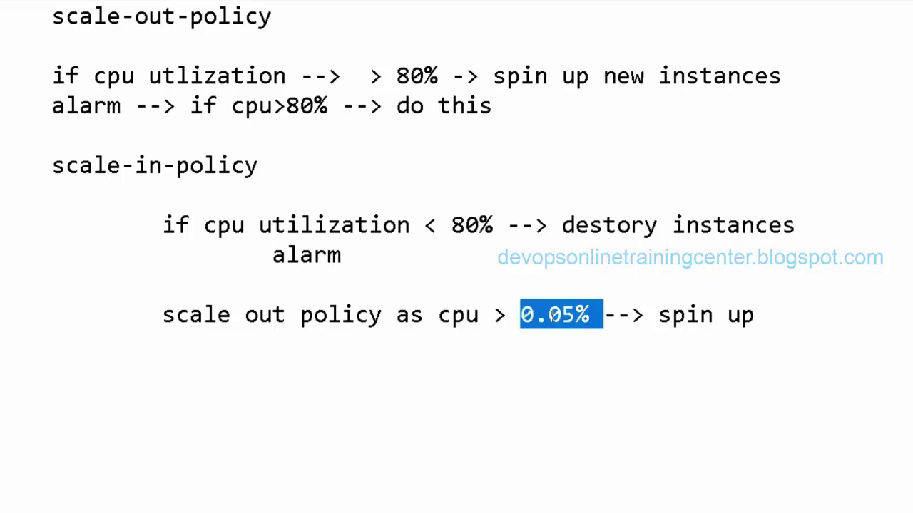
key("alt+Tab")
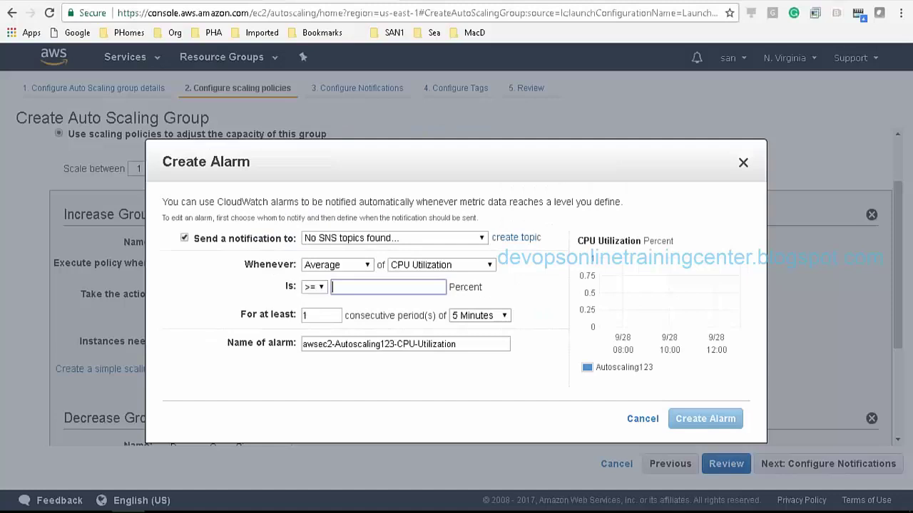
Step: Set the scale-out alarm to trigger when the average CPU utilization is >= 0.05 percent
type("0.05")
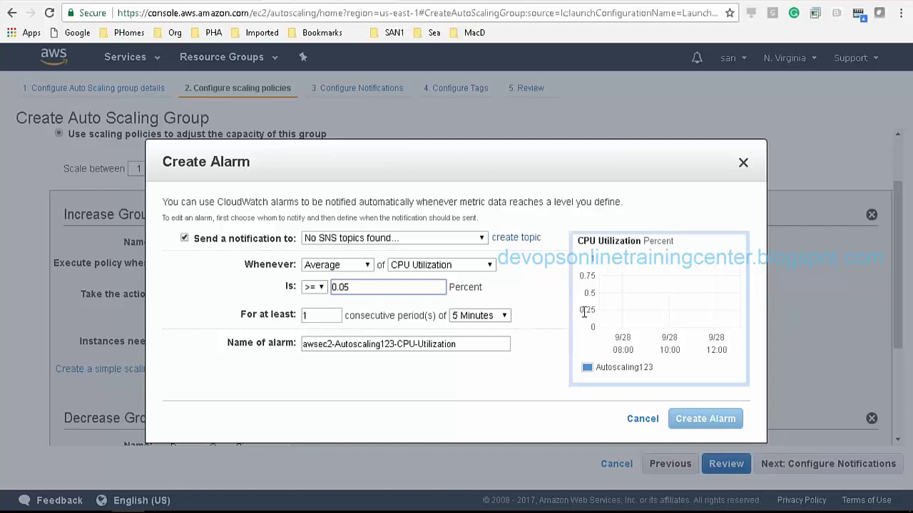
left_click(532, 291)
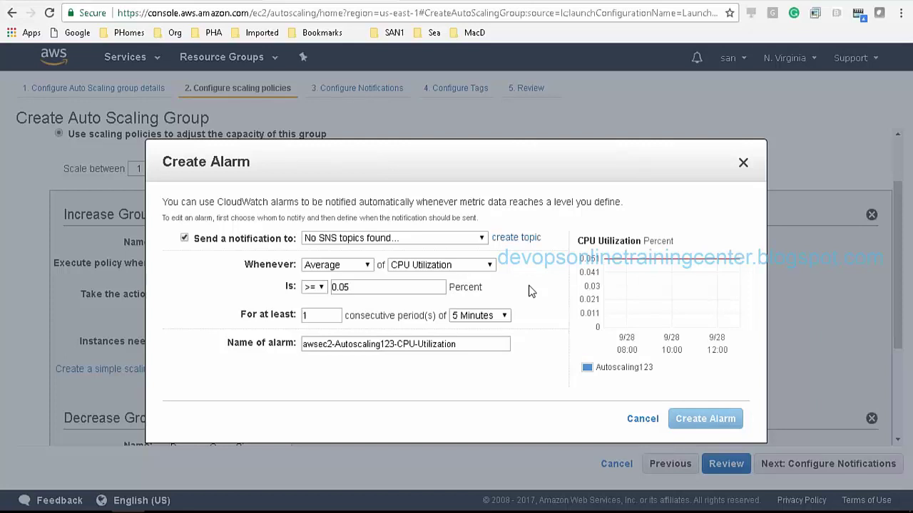
left_click(368, 269)
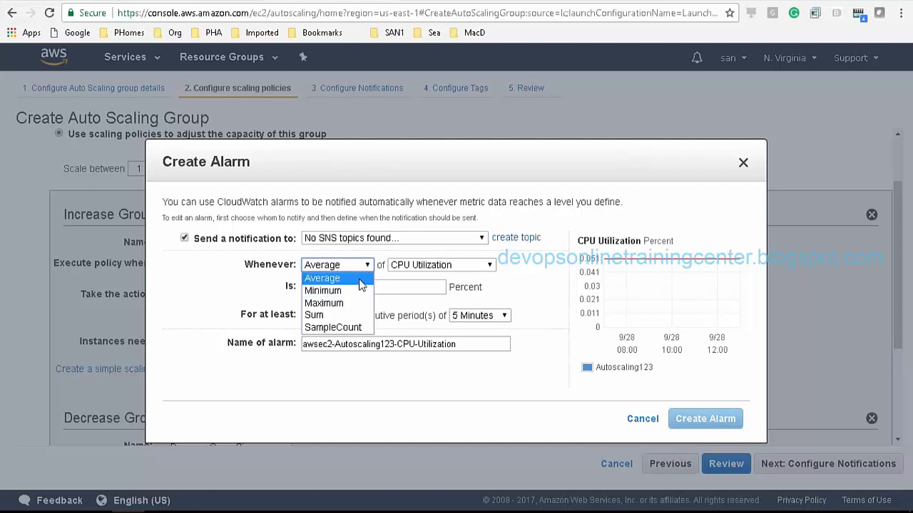
left_click(325, 278)
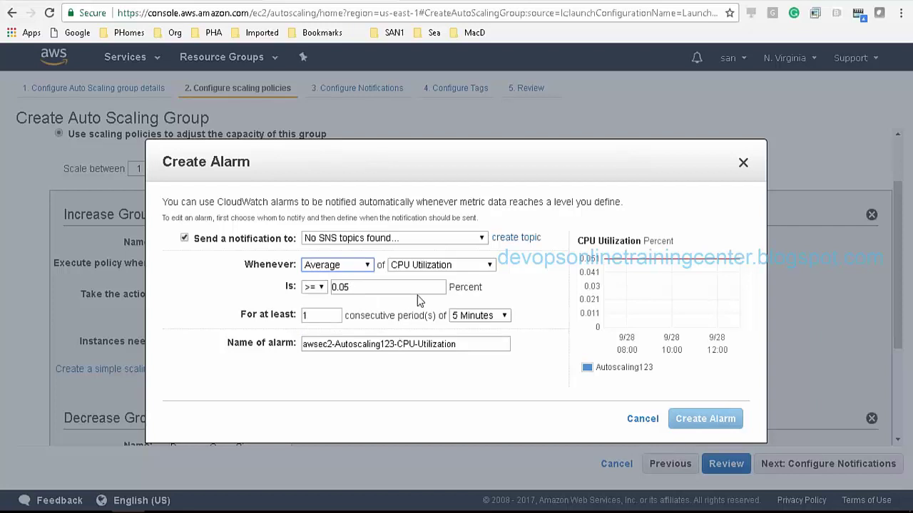
Step: Try 5 as the alarm's number of consecutive periods and restore it to 1
left_click(333, 315)
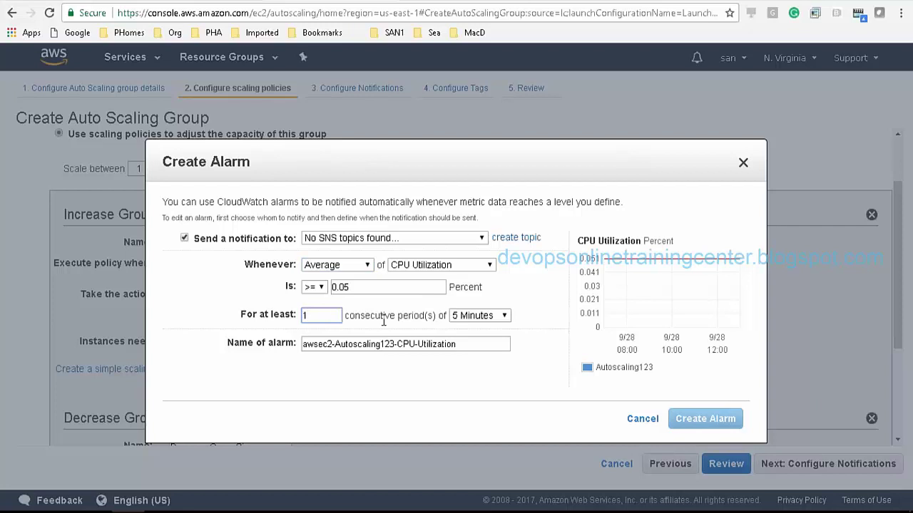
double_click(321, 315)
type("1")
double_click(328, 315)
type("1")
double_click(326, 319)
type("5")
key("BackSpace")
type("1")
left_click(430, 379)
Step: Turn off the notification for the scale-out alarm and create the alarm
left_click(421, 288)
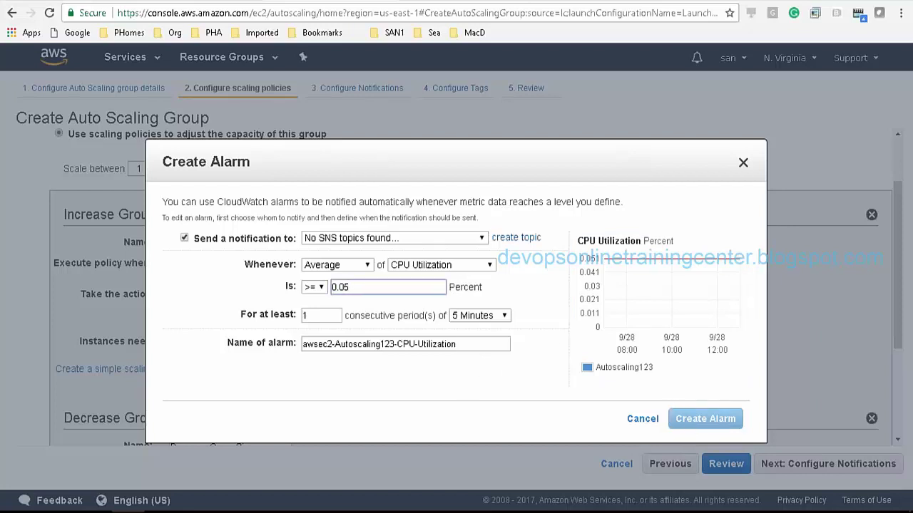
left_click(330, 329)
left_click(327, 319)
left_click(718, 419)
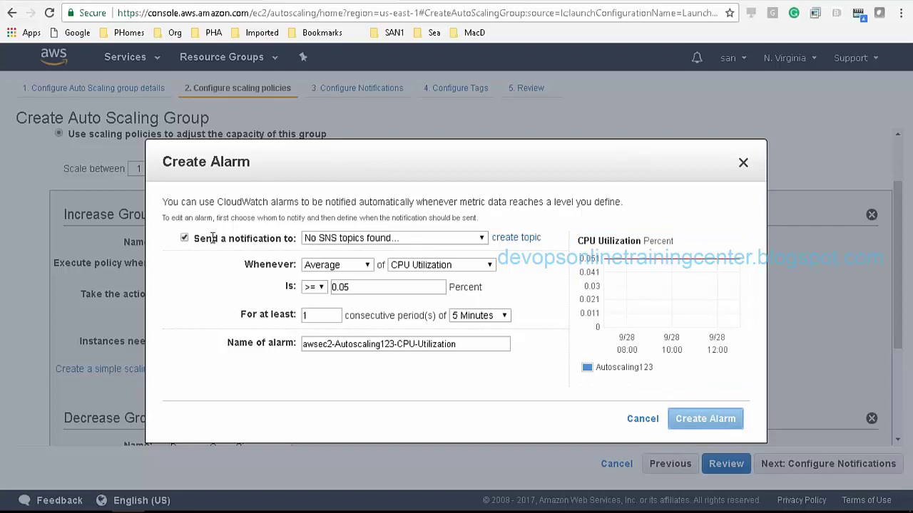
left_click(184, 239)
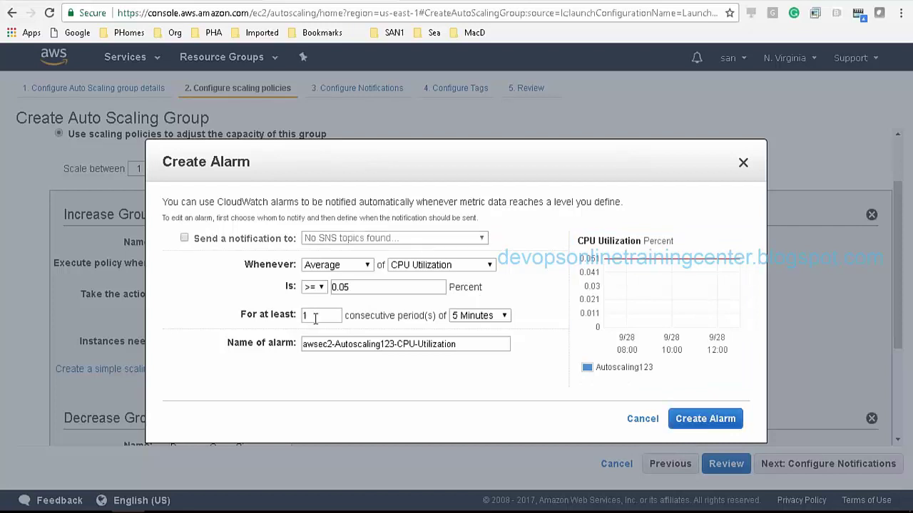
left_click(701, 424)
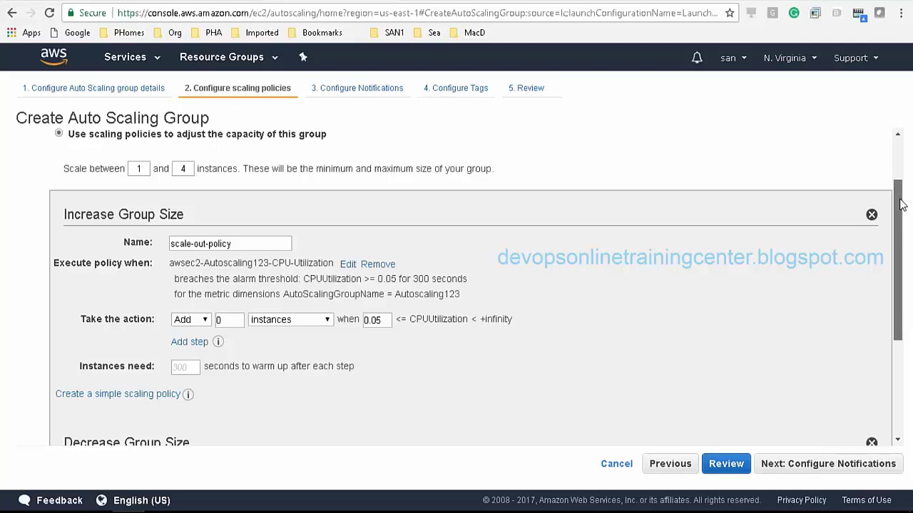
Step: Set the scale-out policy's action to add 1 instance at the 0.05 CPU utilization threshold
left_click_drag(900, 205, 901, 229)
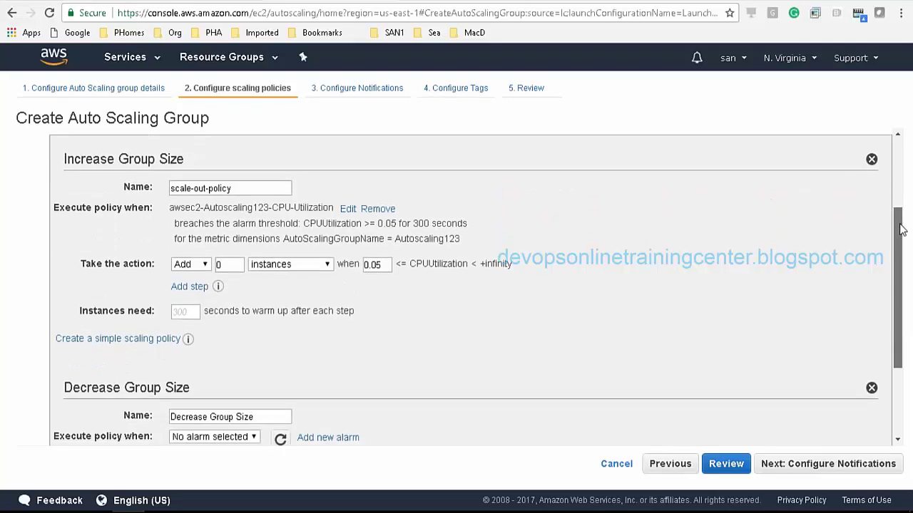
double_click(235, 264)
type("1")
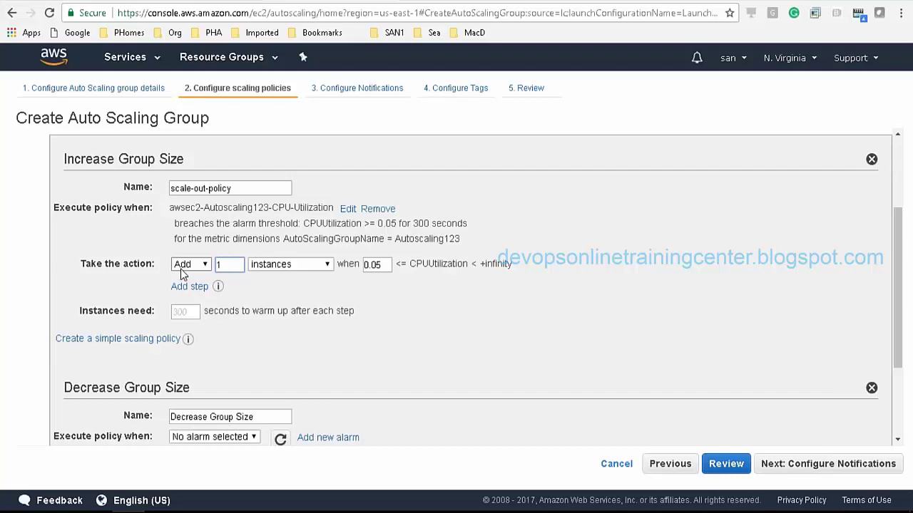
left_click_drag(396, 265, 386, 283)
left_click(382, 267)
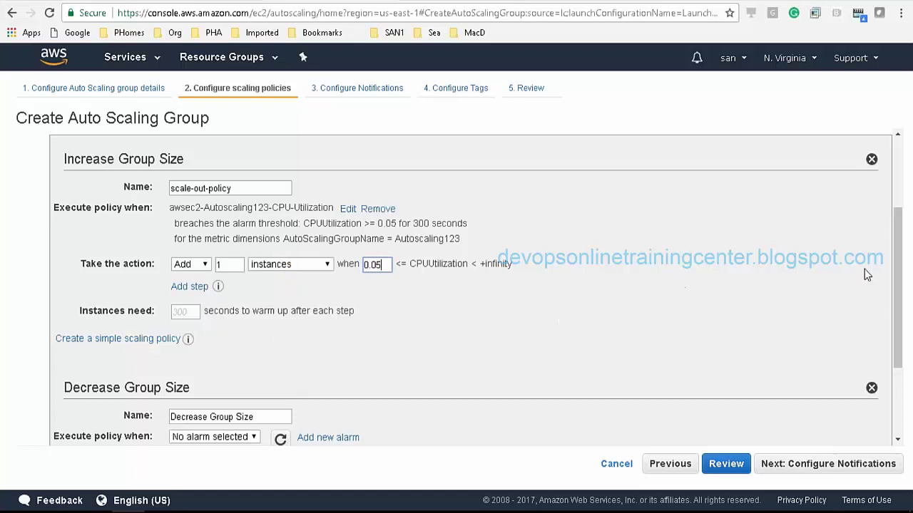
Step: Set the scale-out policy's instance warm-up time to 300 seconds
left_click_drag(898, 302, 898, 323)
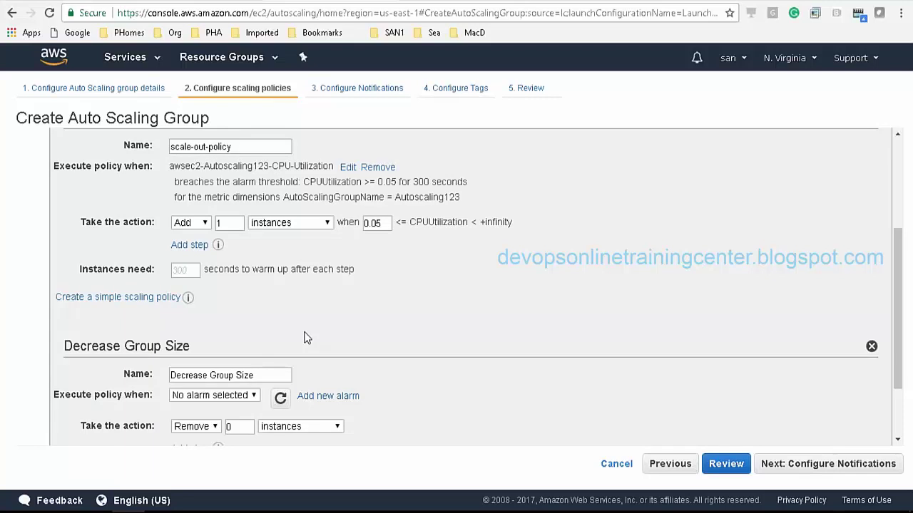
double_click(232, 224)
left_click(303, 311)
left_click(185, 271)
type("300")
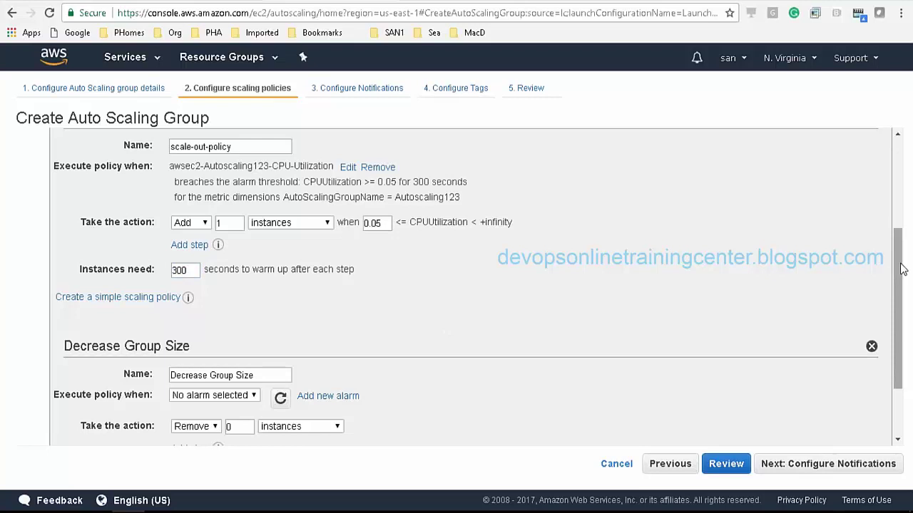
Step: Name the Decrease Group Size policy scale-in-policy
scroll(901, 269, "down", 2)
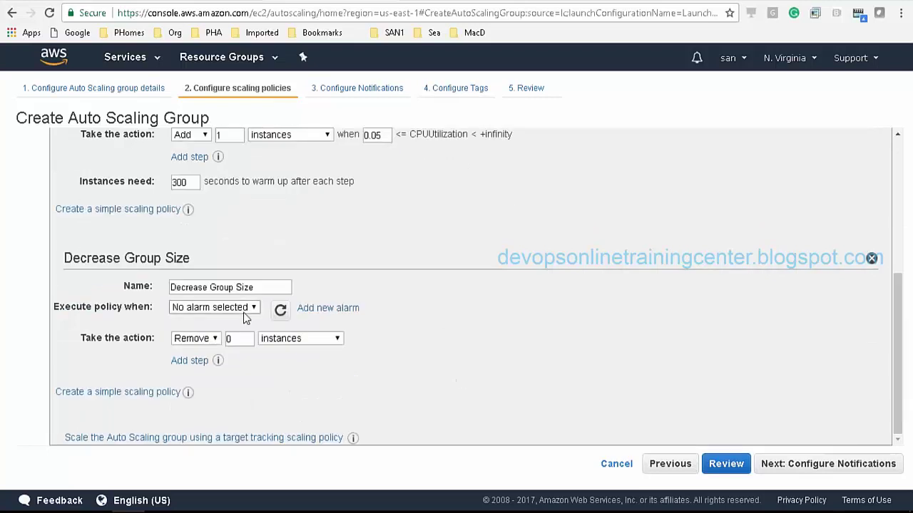
triple_click(278, 288)
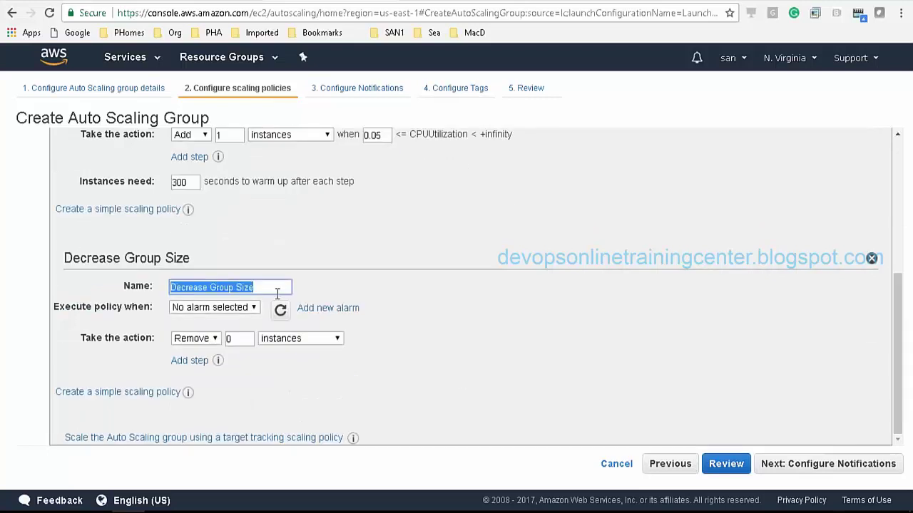
type("scale-in-policy")
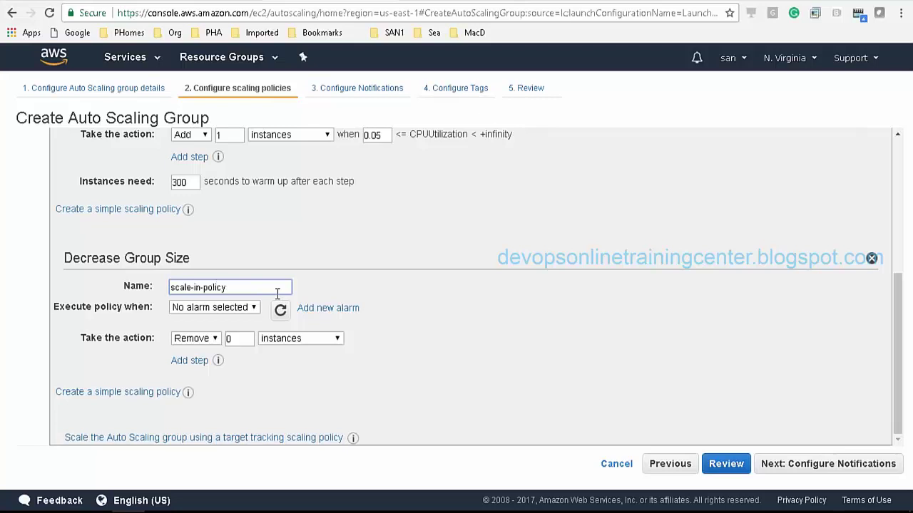
Step: Create a scale-in alarm without notification for average CPU utilization <= 0.05 percent over 1 period of 5 minutes
left_click(327, 308)
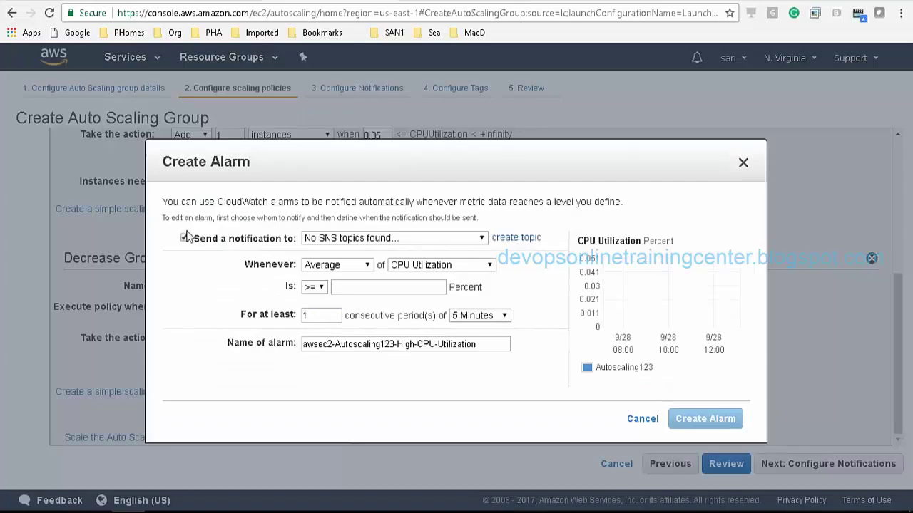
left_click(184, 238)
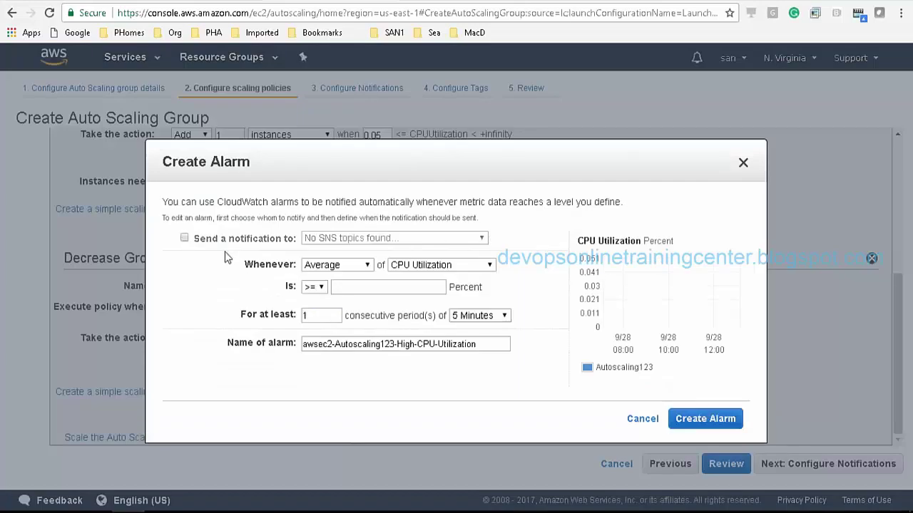
left_click(368, 288)
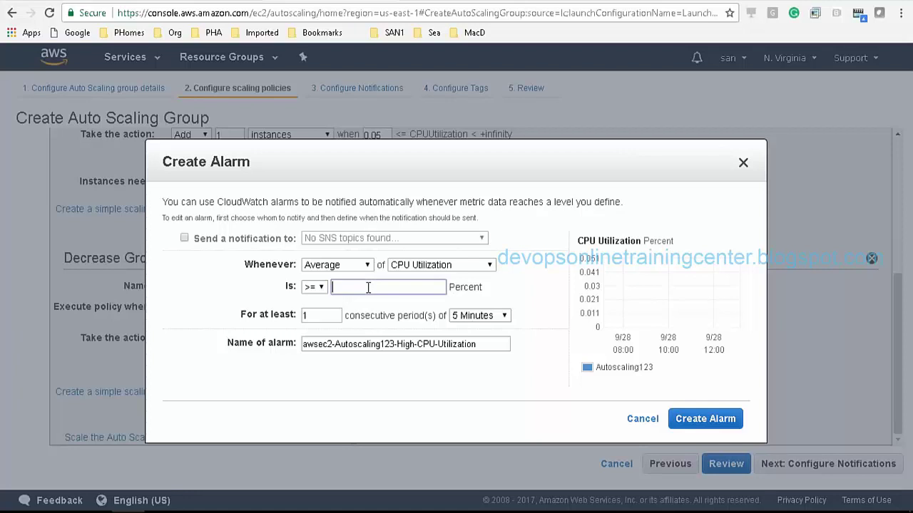
left_click(320, 291)
left_click(313, 338)
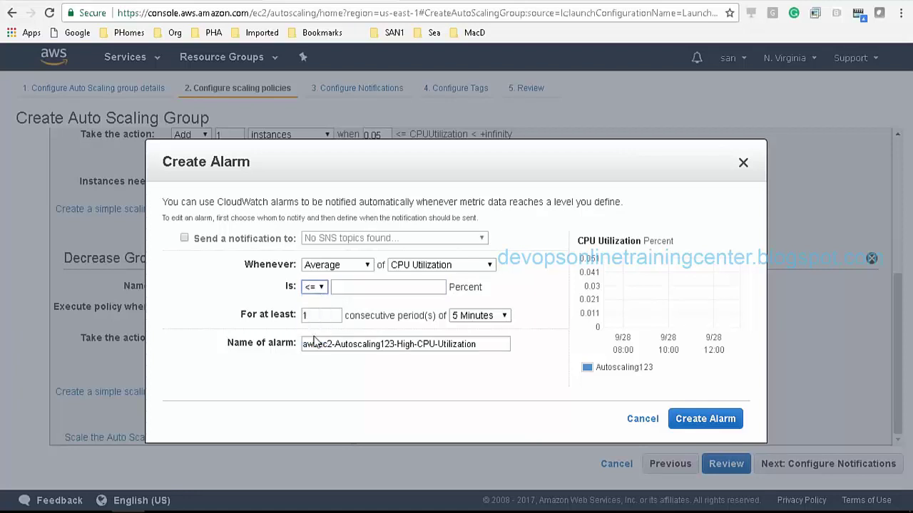
left_click(368, 286)
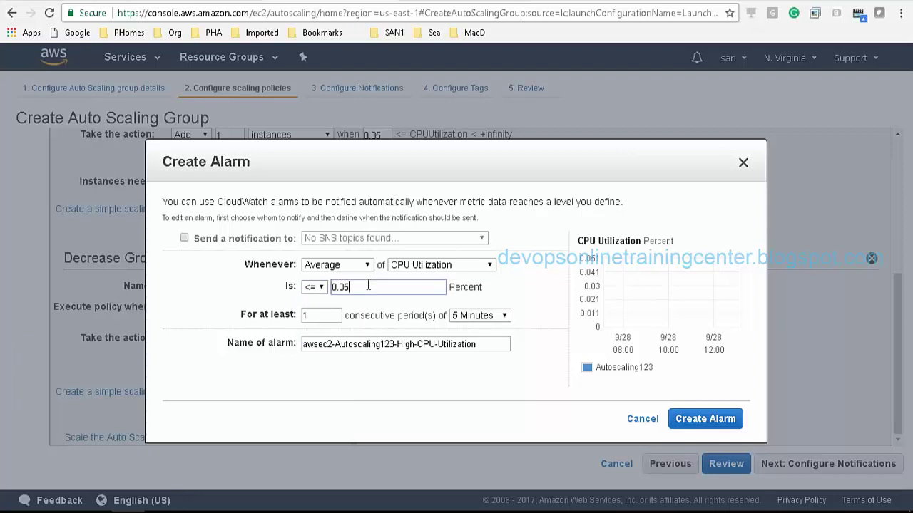
left_click(328, 318)
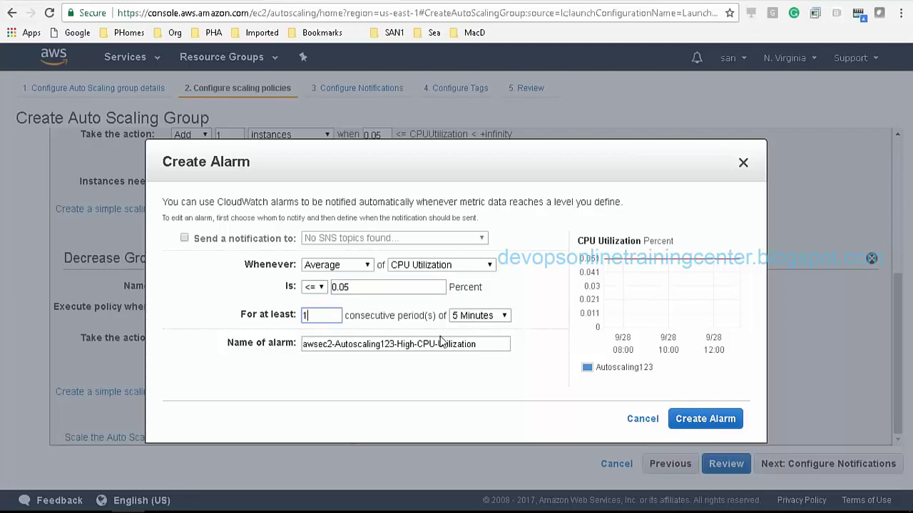
left_click(434, 412)
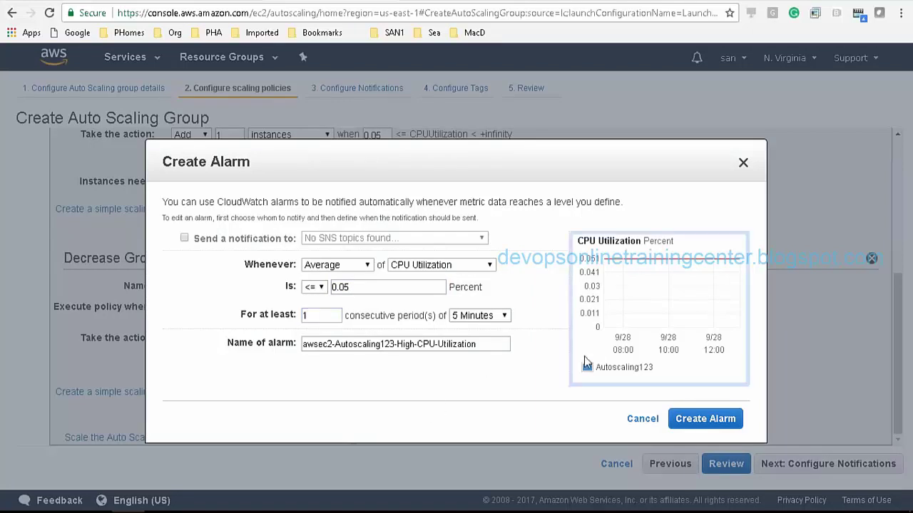
left_click(697, 419)
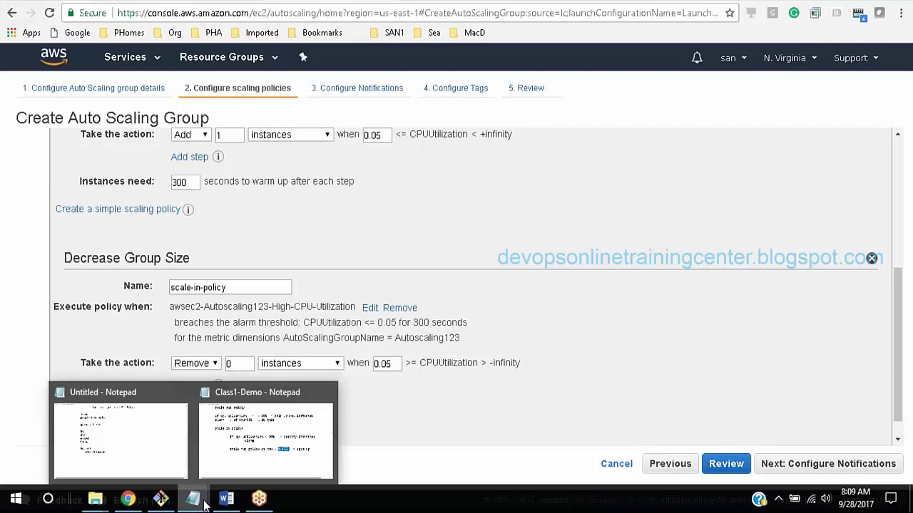
Step: Switch to the text notes and add "scale in policy if cpu < 0.05% --> destroy" below the scale out policy line
left_click(206, 503)
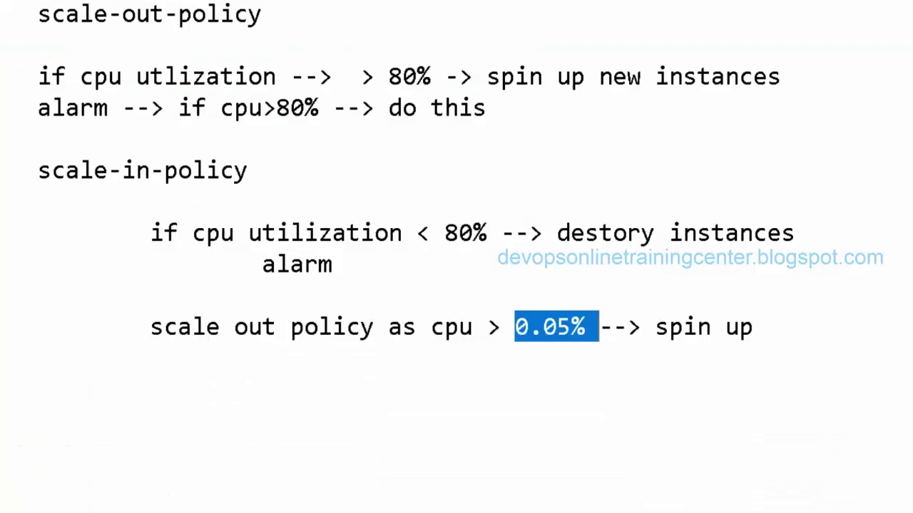
left_click(765, 317)
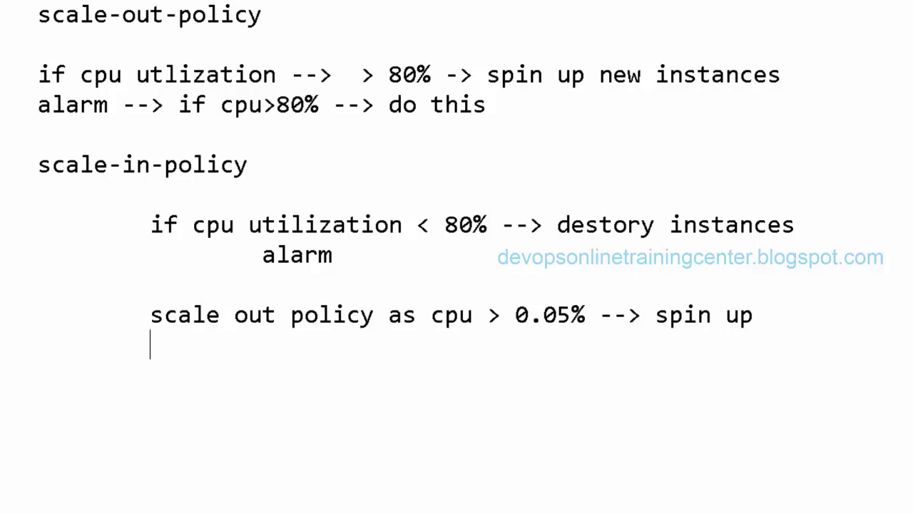
type("scale in ")
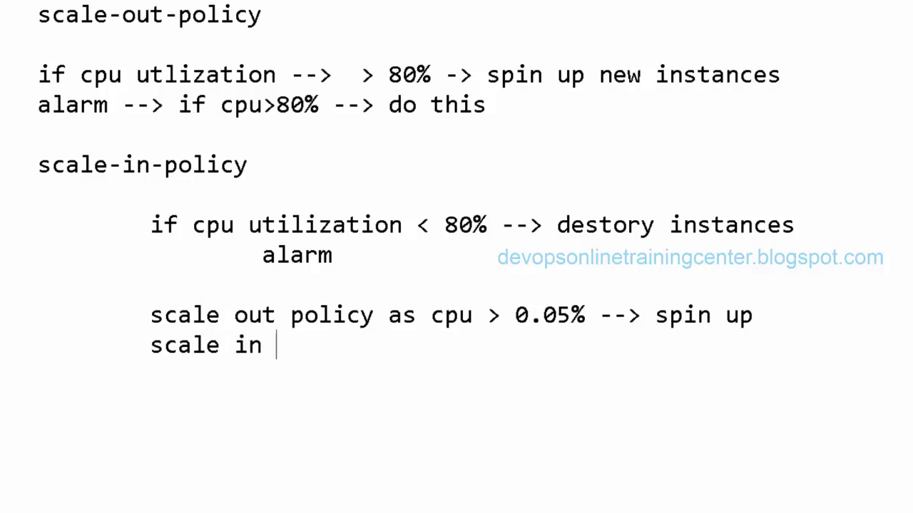
type("policy ")
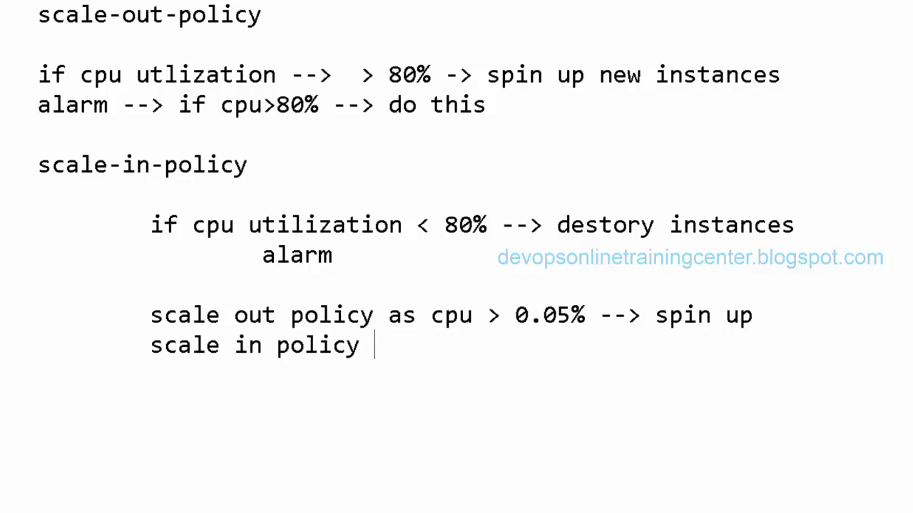
type("if cpu ")
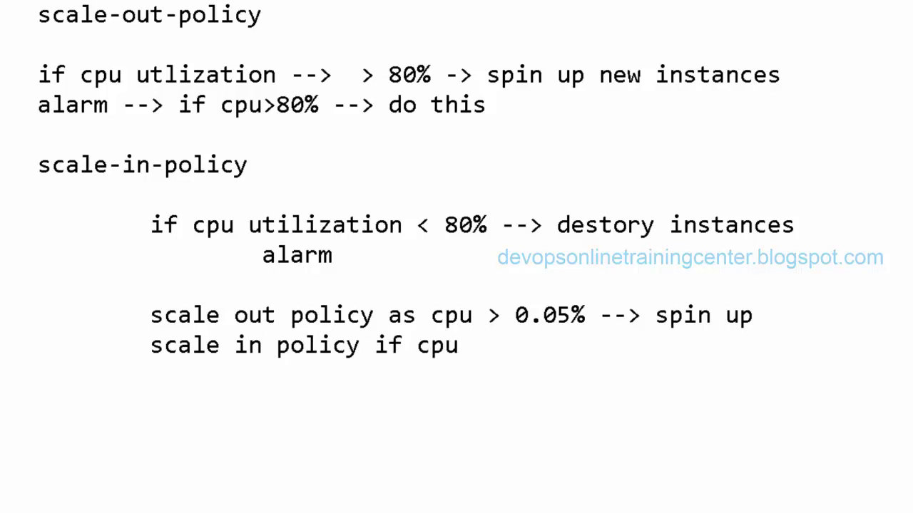
type("< 0.05")
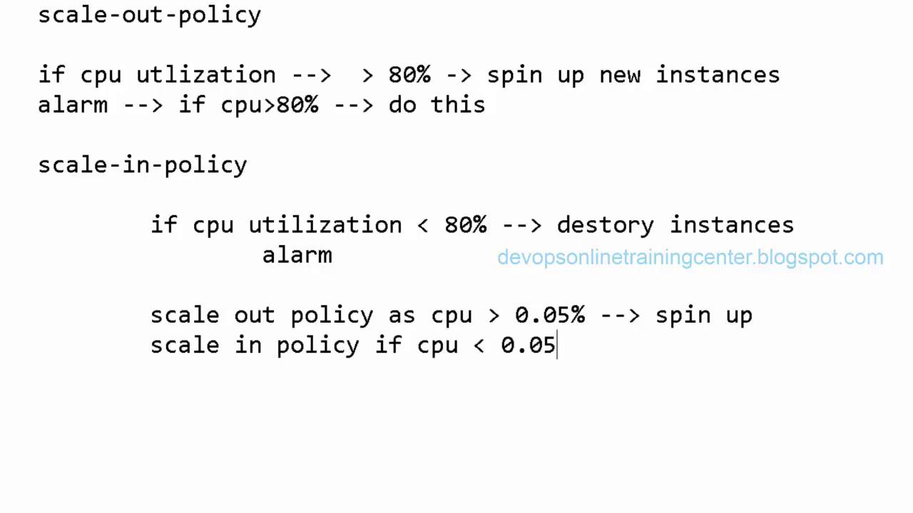
type("% --> ")
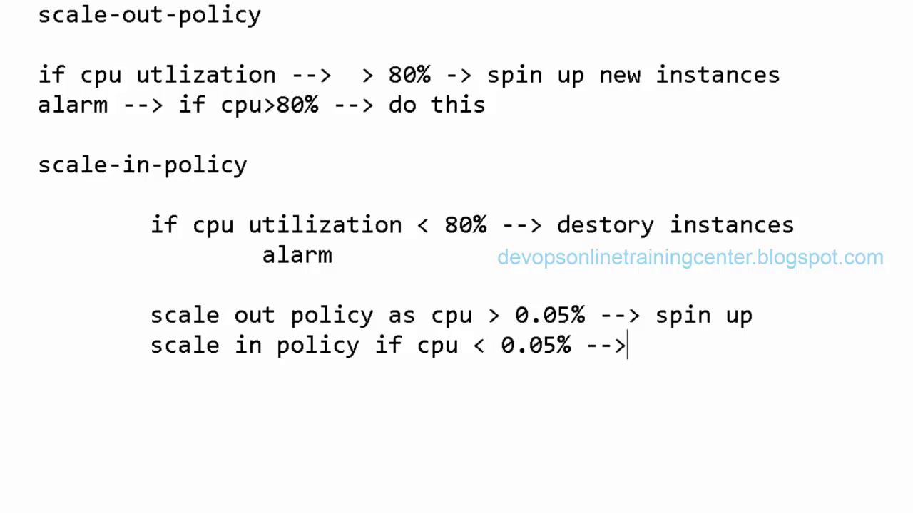
type("destory")
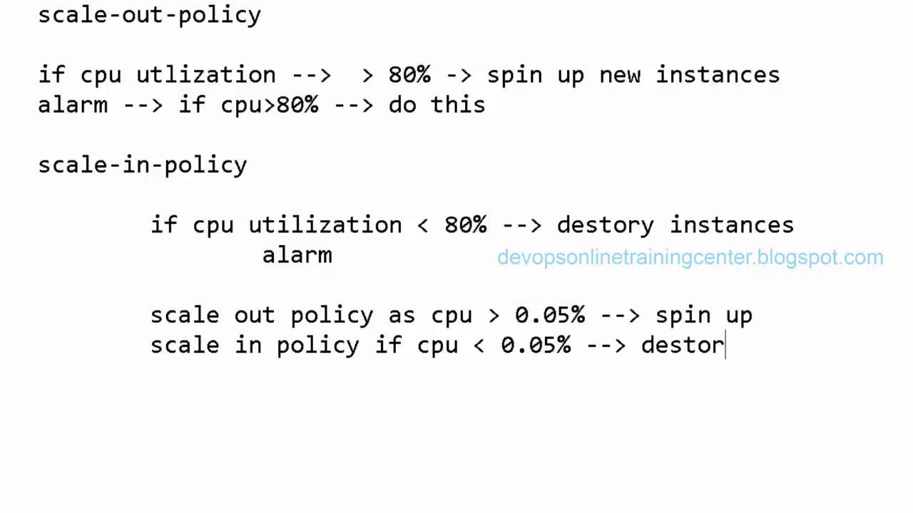
key("BackSpace")
key("BackSpace")
key("BackSpace")
key("BackSpace")
type("roy")
Step: Highlight the 0.05% threshold in the scale out policy note line
scroll(456, 256, "down", 2)
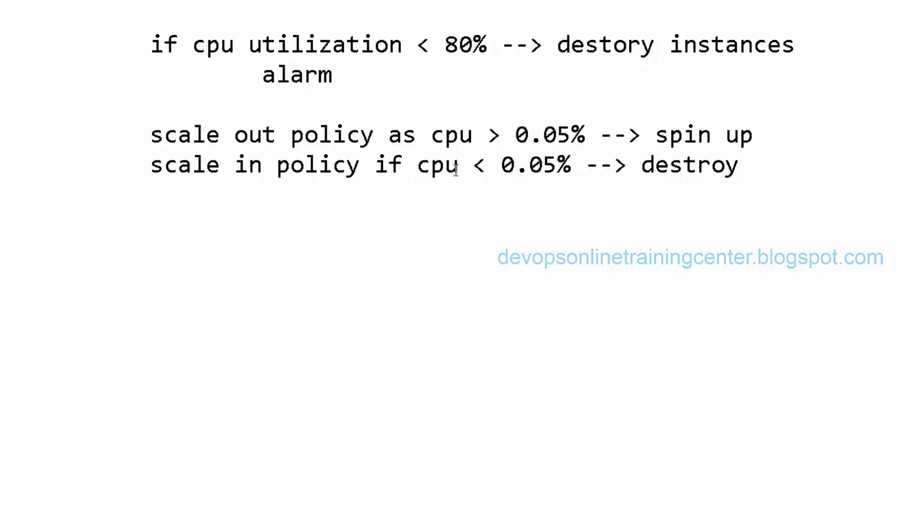
double_click(555, 134)
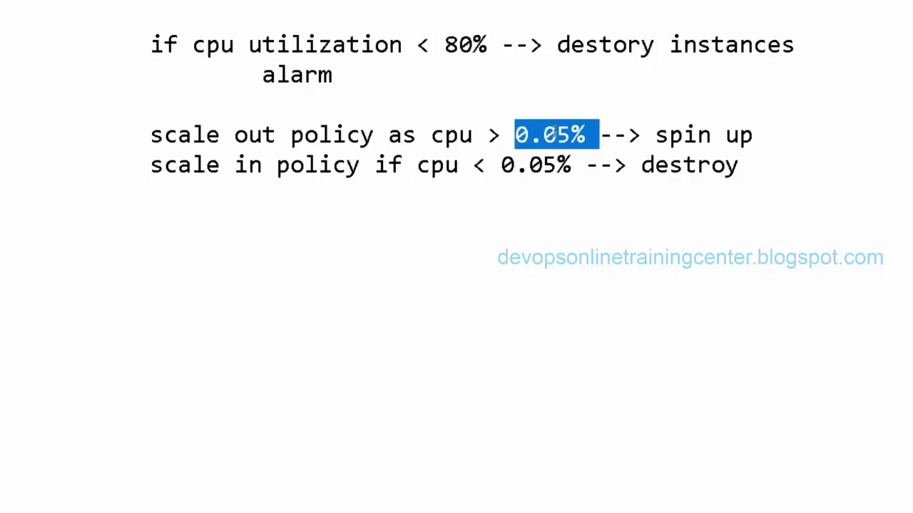
Step: Switch back to the AWS console and set the scale-in-policy action to remove 1 instance
double_click(555, 134)
left_click(141, 239)
key("Tab")
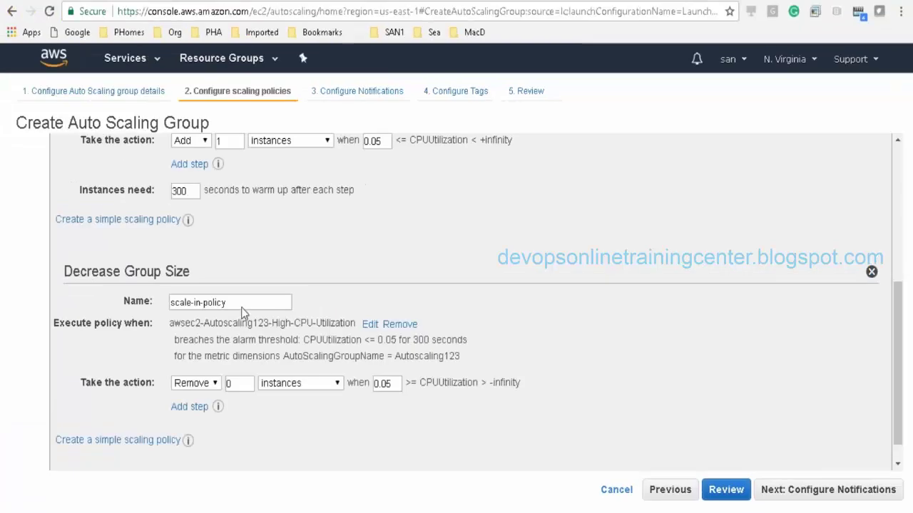
double_click(243, 389)
left_click(472, 444)
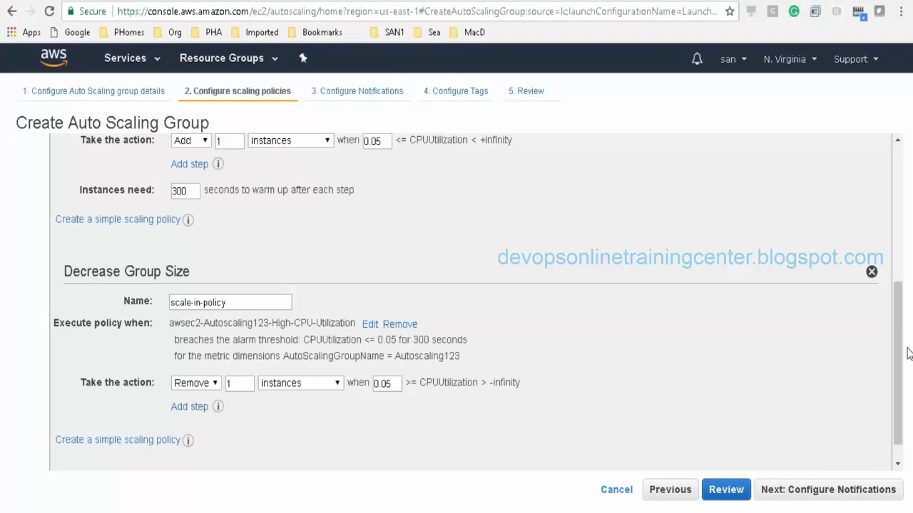
left_click_drag(899, 377, 892, 403)
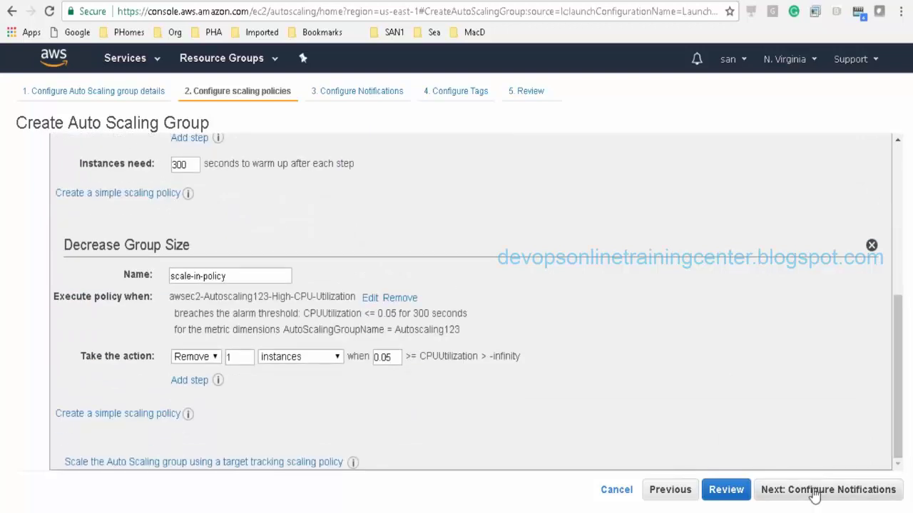
Step: Leave notifications and tags empty, create the Auto Scaling group Autoscaling123, and show its creation log
left_click(807, 489)
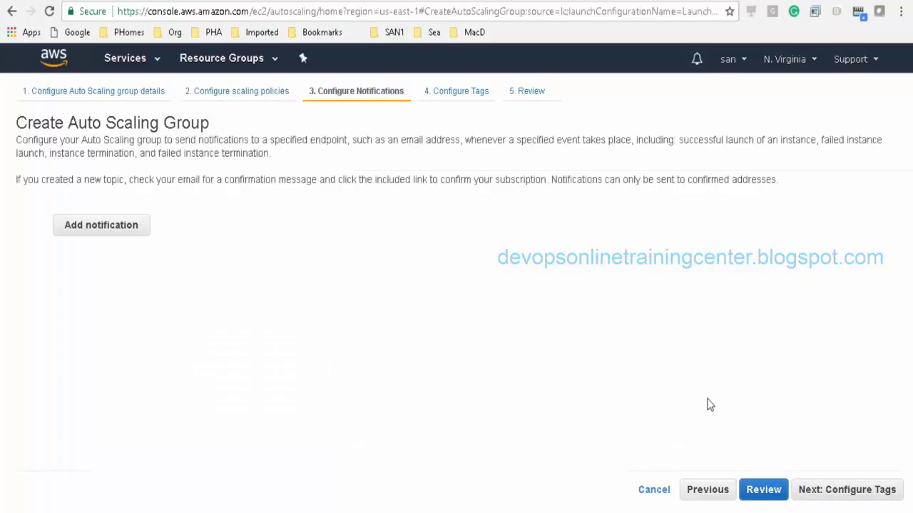
left_click(839, 497)
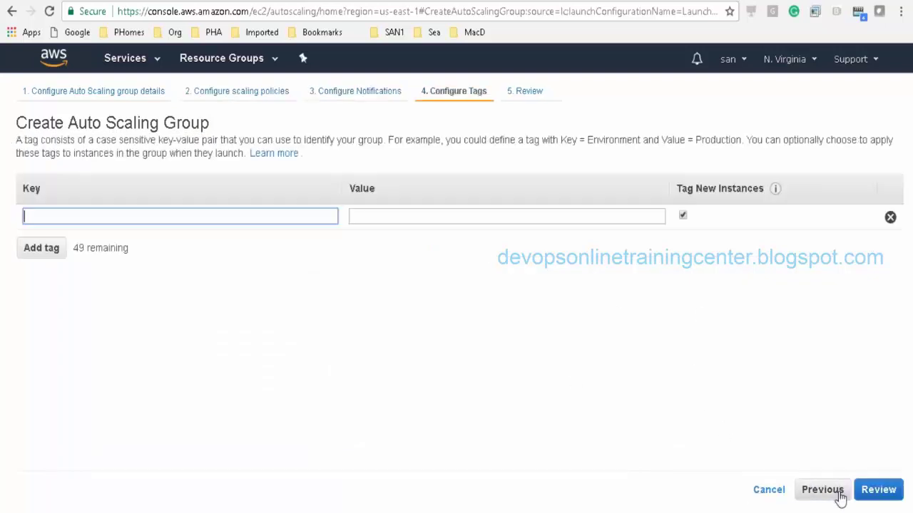
left_click(878, 490)
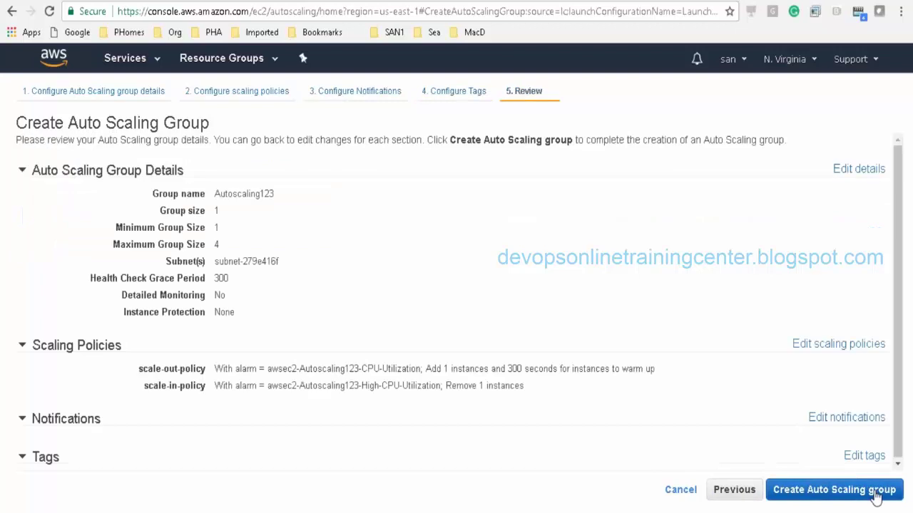
left_click(884, 490)
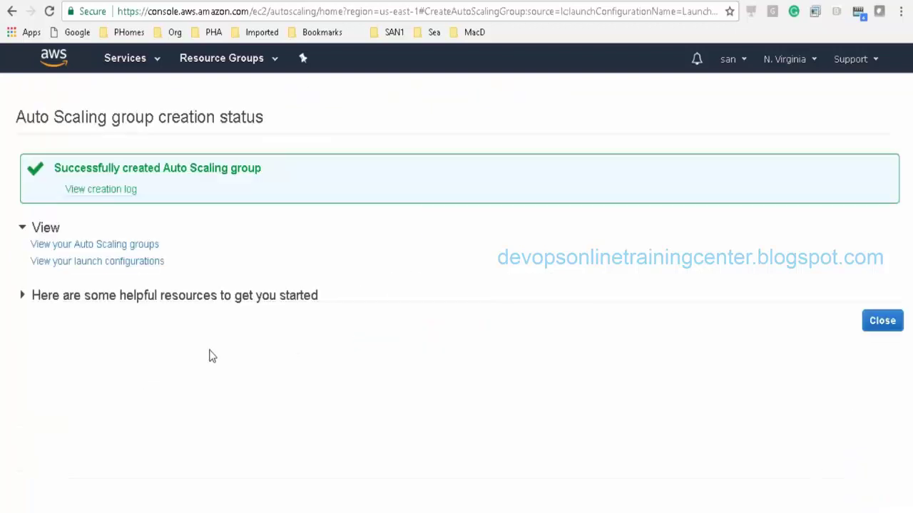
left_click(108, 190)
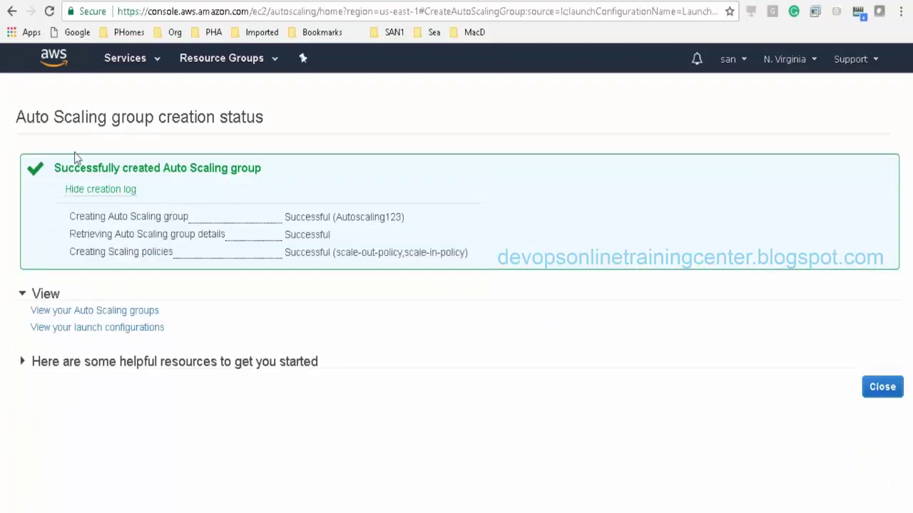
Step: View the Auto Scaling groups list and check the launch configurations list in the EC2 console
left_click(74, 311)
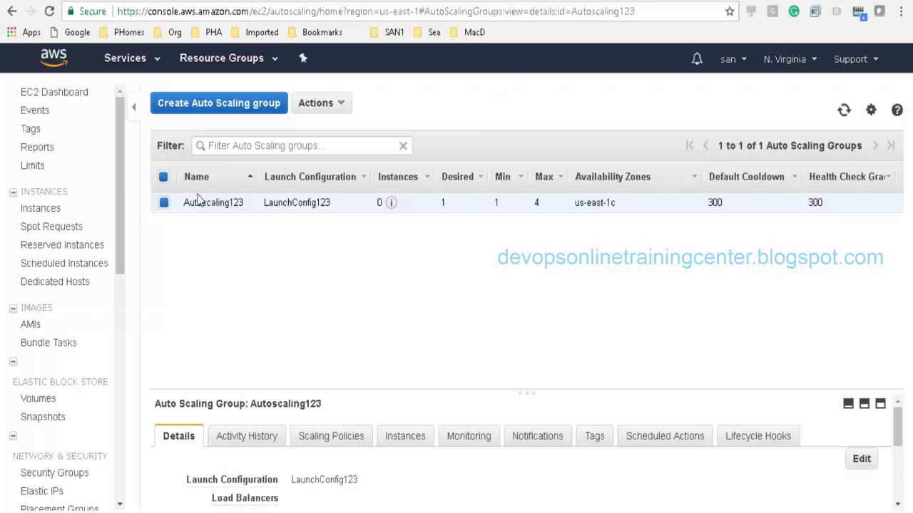
left_click_drag(122, 273, 122, 334)
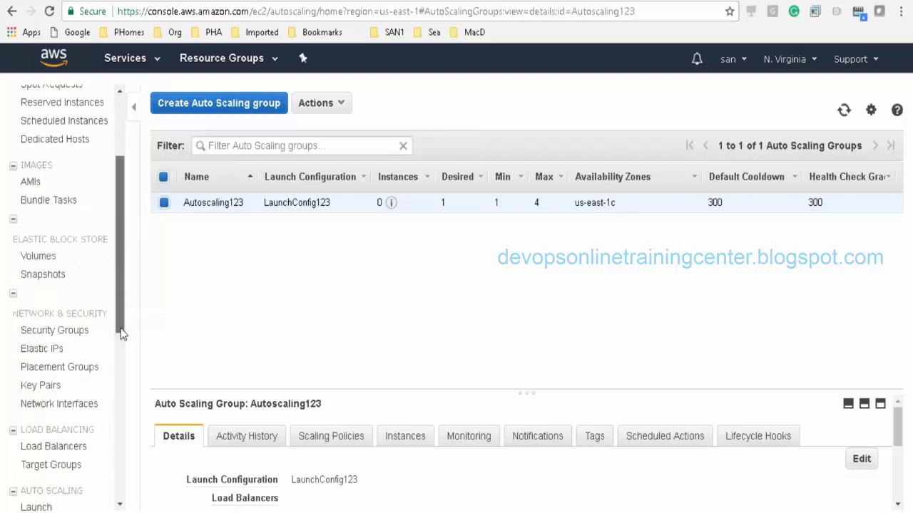
scroll(121, 334, "down", 3)
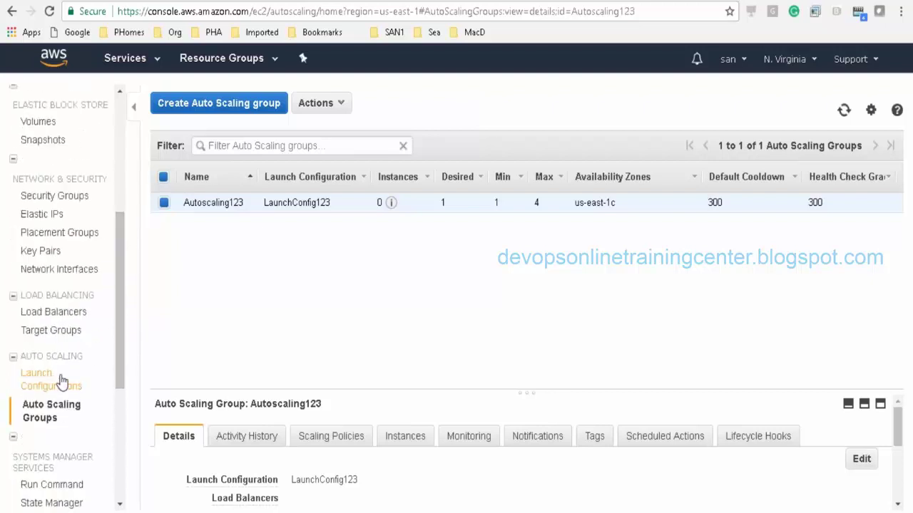
left_click(52, 381)
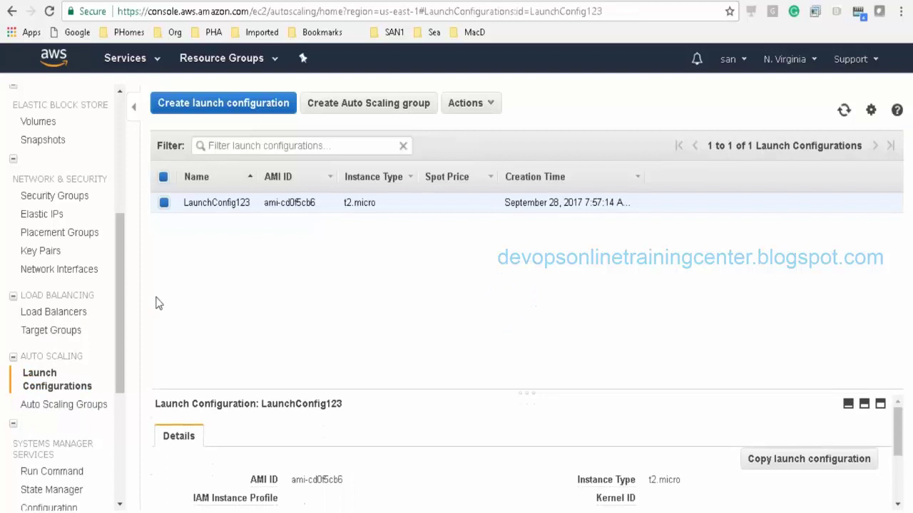
scroll(116, 301, "down", 3)
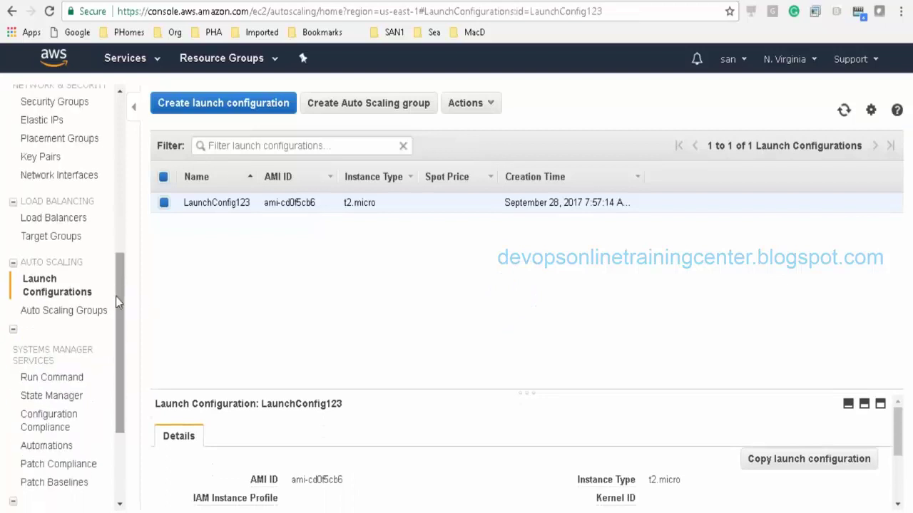
left_click(85, 314)
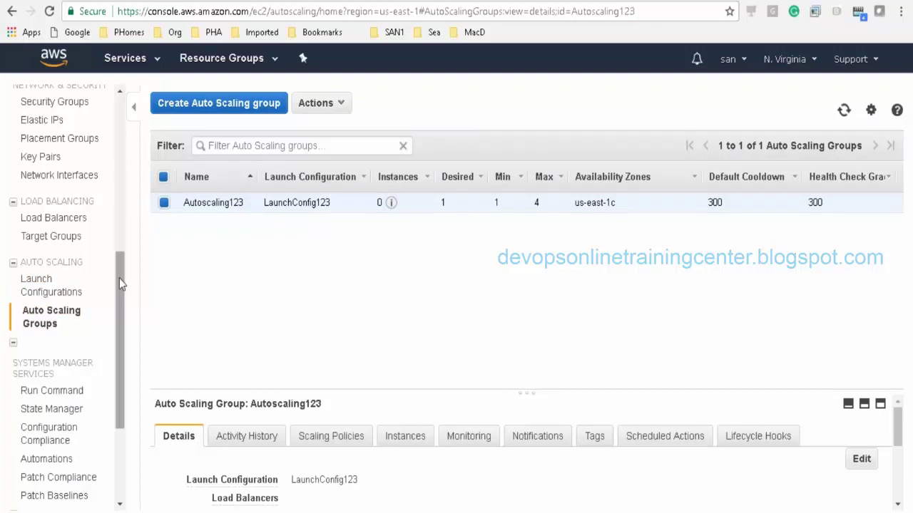
left_click_drag(121, 289, 121, 278)
left_click(45, 314)
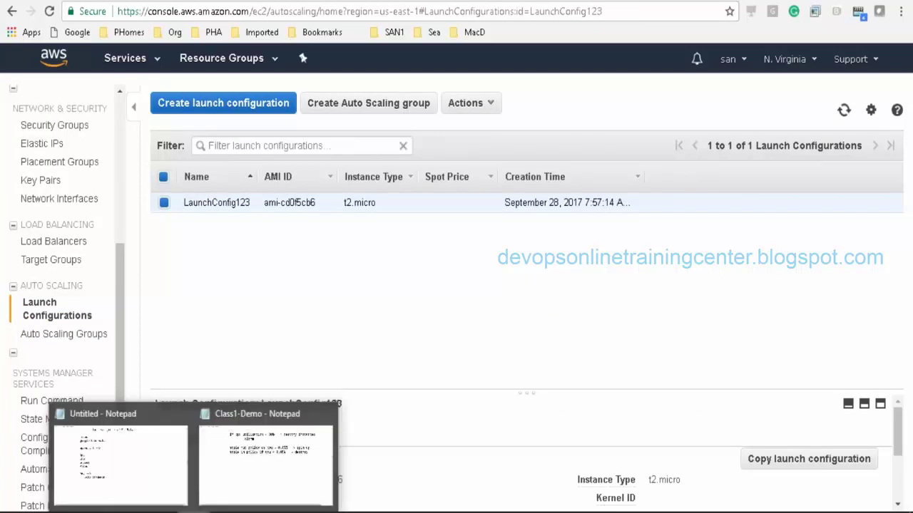
Step: Switch to the Class1-Demo notes in Notepad and write "Load balancer -->" in the empty area below the policy lines
left_click(270, 468)
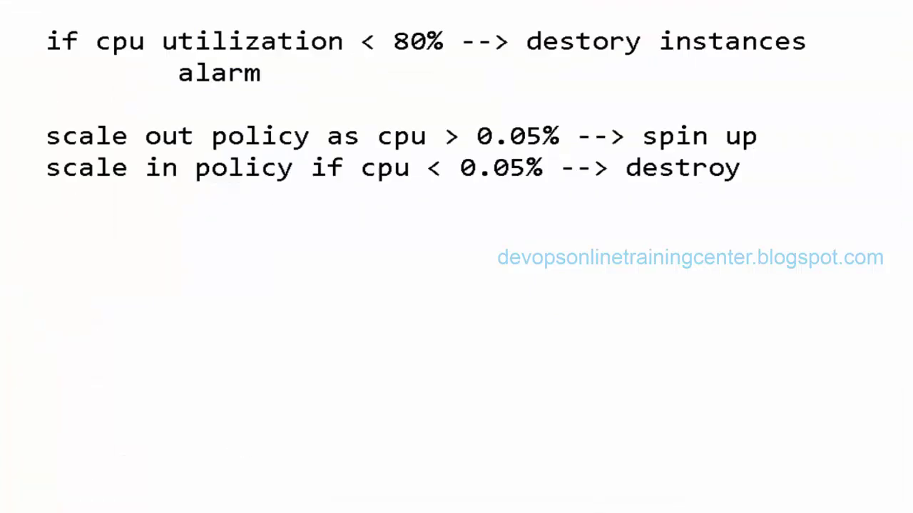
scroll(457, 214, "down", 1)
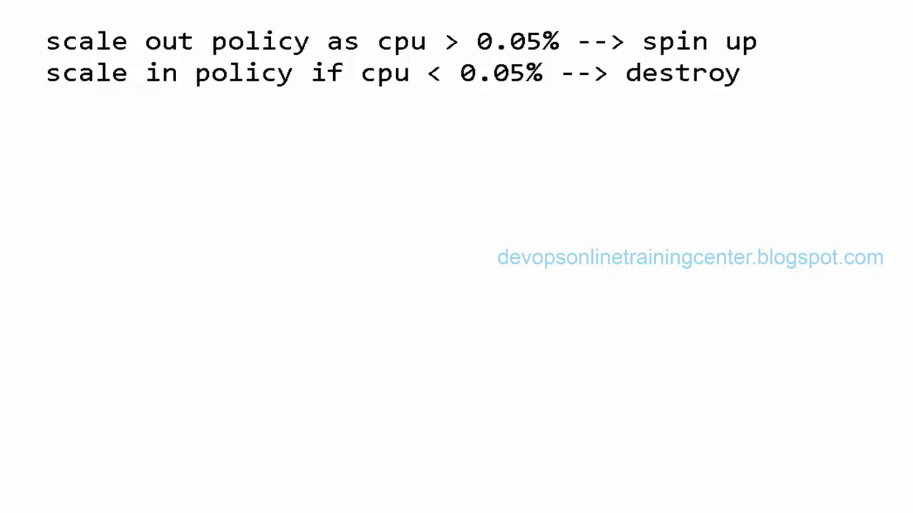
scroll(456, 214, "down", 1)
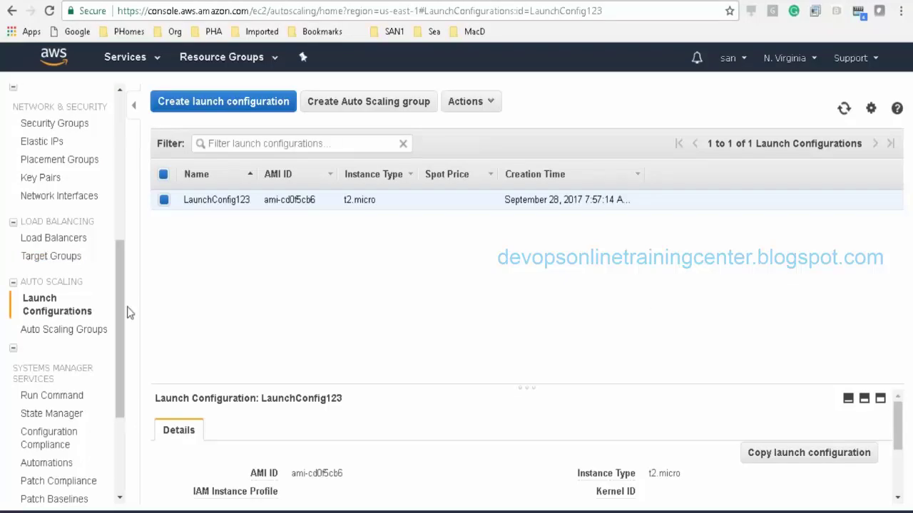
key("alt+Tab")
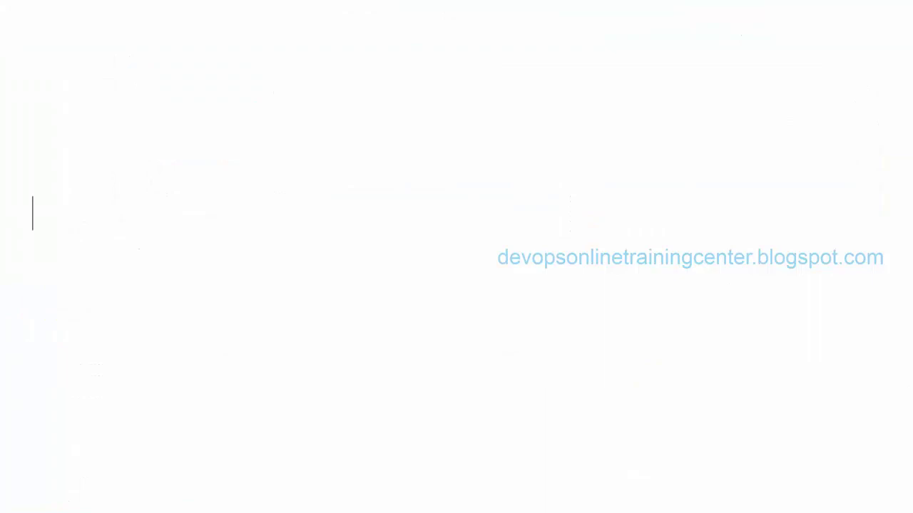
left_click(33, 213)
type("Load")
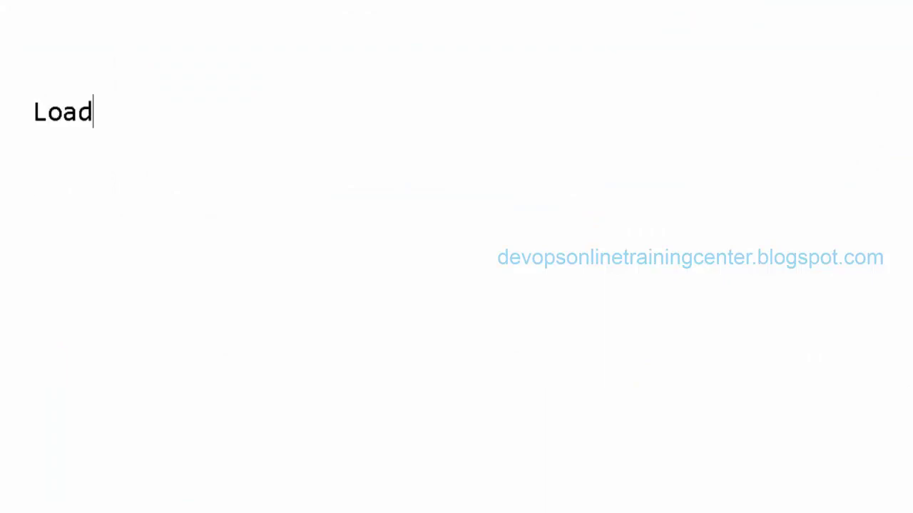
type(" bala")
key("BackSpace")
key("BackSpace")
type("alnc")
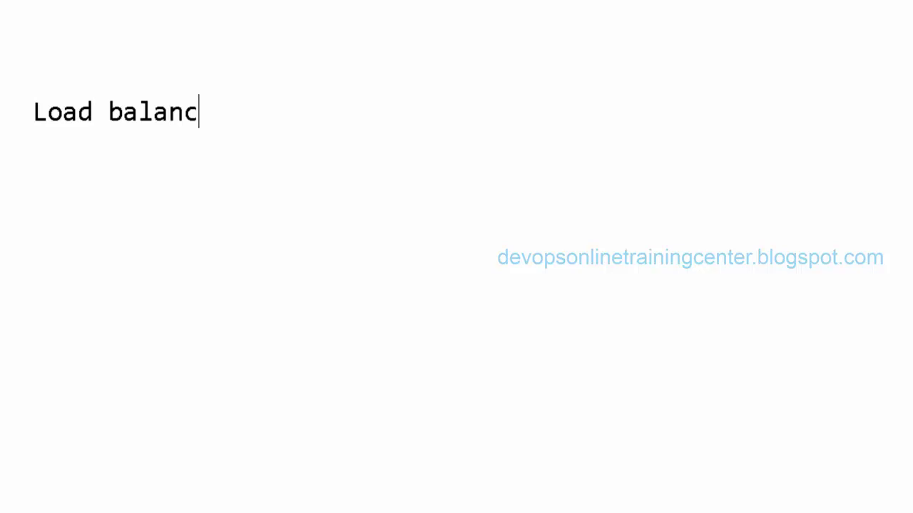
type("er --> ")
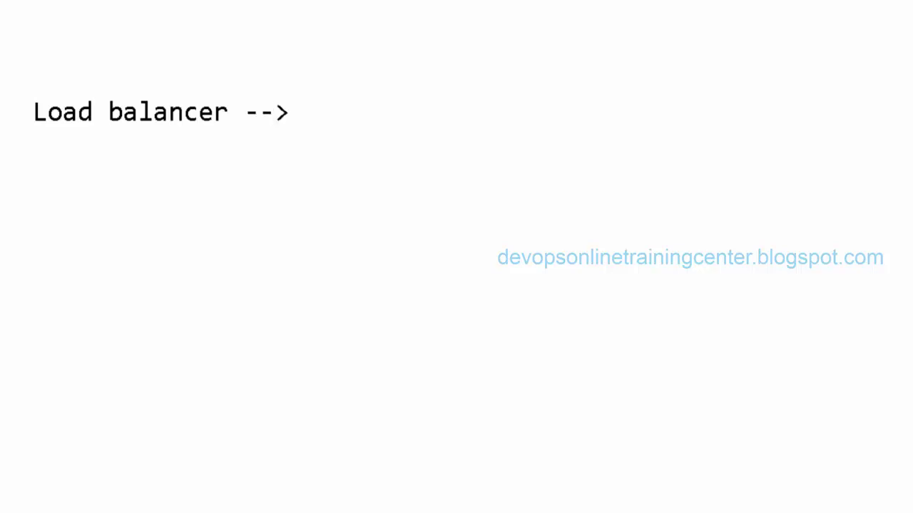
Step: Complete the load balancer note line with "Auto scaling group" and start an indented line below it
type("  Auto salin")
key("BackSpace")
key("BackSpace")
key("BackSpace")
key("BackSpace")
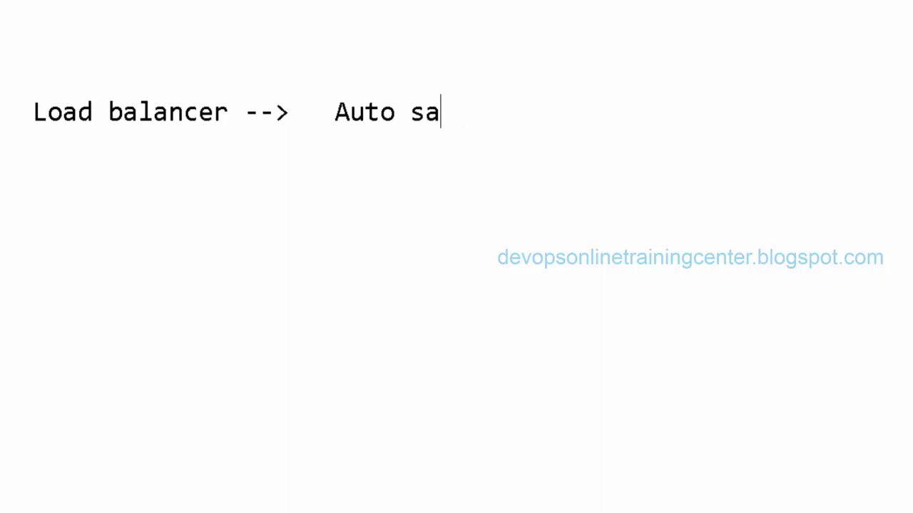
type("caling ro")
key("BackSpace")
key("BackSpace")
type("go")
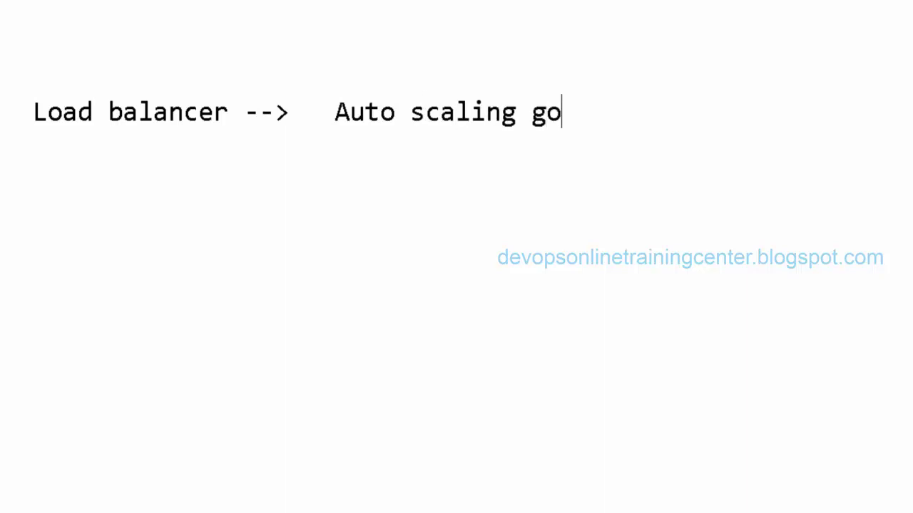
key("BackSpace")
type("roup")
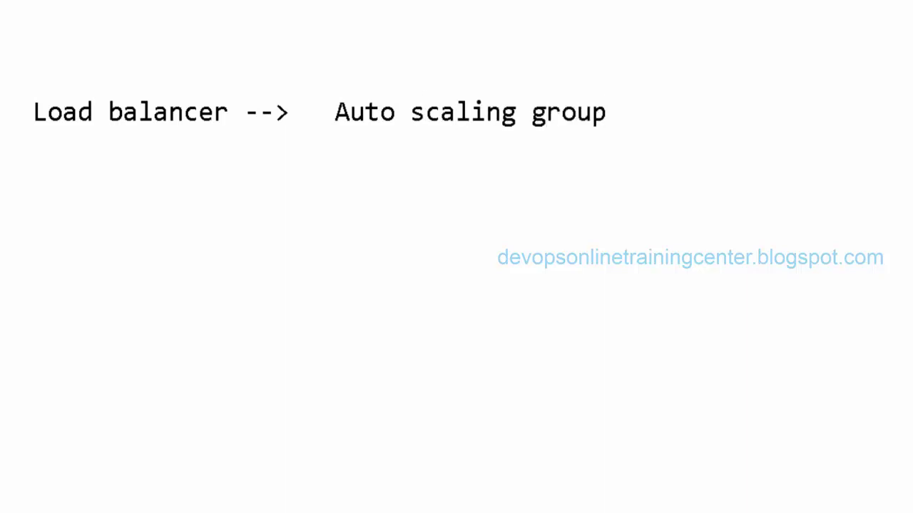
key("Return")
key("Tab")
Step: Switch to the AWS course notes document and look back through it for the Auto Scaling section
key("alt+Tab")
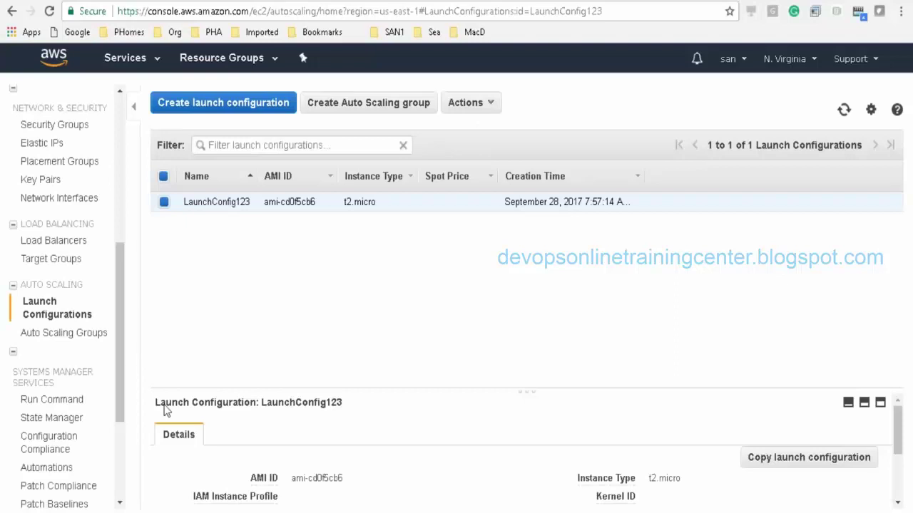
left_click(234, 511)
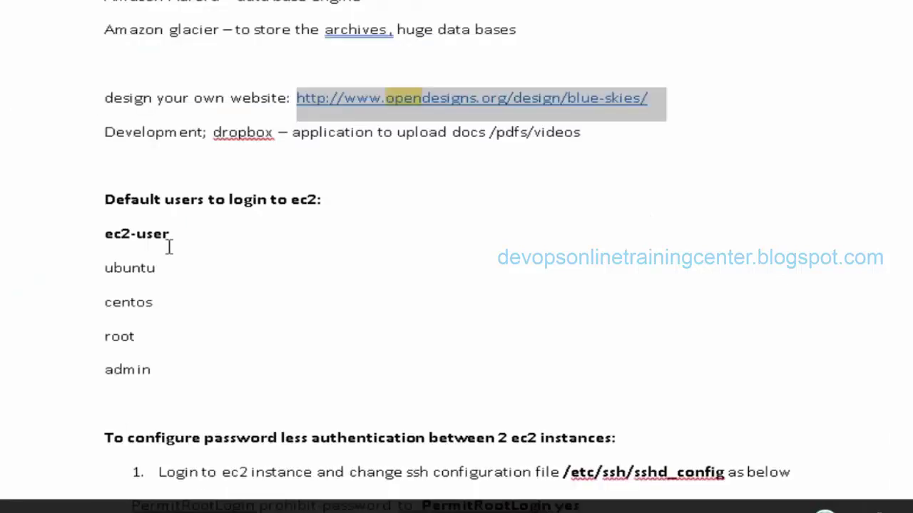
left_click(228, 213)
key("Up")
key("Up")
key("Up")
key("Up")
key("Up")
key("Up")
key("Up")
key("Up")
key("Up")
key("Up")
key("Up")
key("Up")
key("Up")
key("Up")
key("Up")
key("Up")
key("Up")
key("Up")
key("Up")
key("Up")
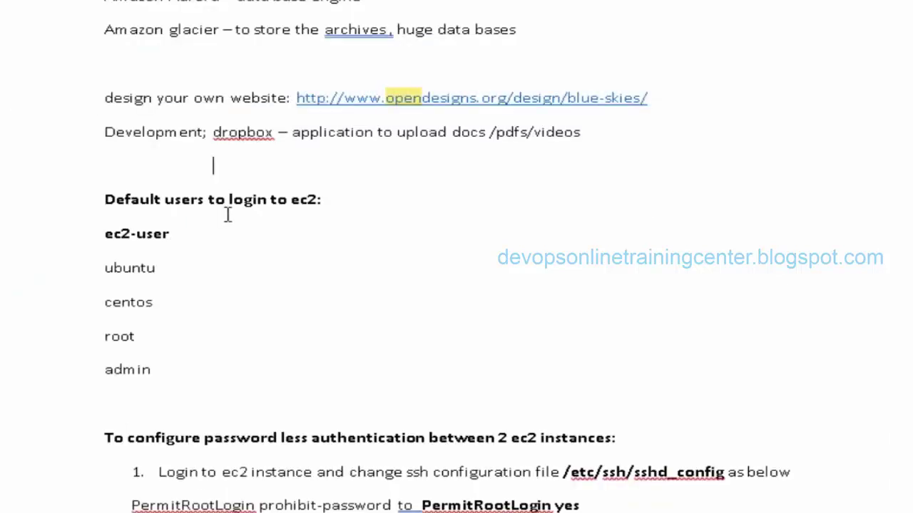
key("Up")
key("Up")
key("Up")
key("Up")
key("Up")
key("Up")
key("Up")
key("Up")
key("Up")
key("Up")
key("Up")
key("Up")
key("Up")
key("Up")
key("Up")
key("Up")
key("Up")
key("Up")
key("Up")
key("Up")
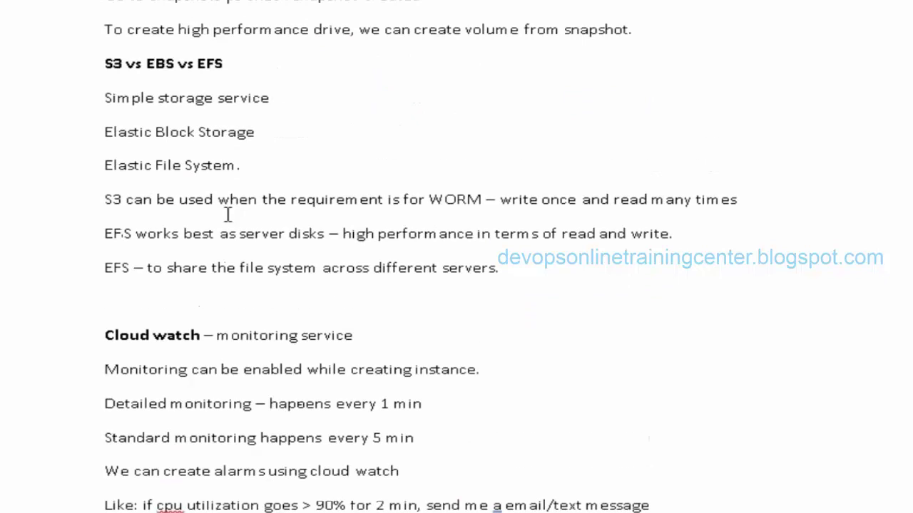
key("Up")
key("Up")
key("Up")
key("Up")
key("Up")
key("Up")
key("Up")
key("Up")
key("Up")
key("Up")
key("Up")
key("Up")
key("Up")
key("Up")
key("Up")
key("Up")
key("Up")
key("Up")
key("Up")
key("Up")
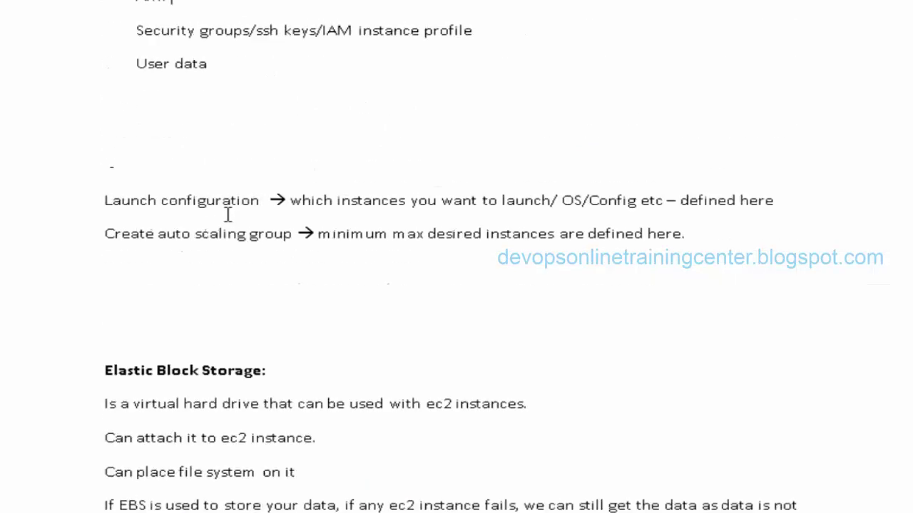
key("Up")
key("Up")
key("Up")
key("Up")
key("Up")
key("Up")
key("Up")
key("Up")
key("Up")
key("Up")
key("Up")
key("Up")
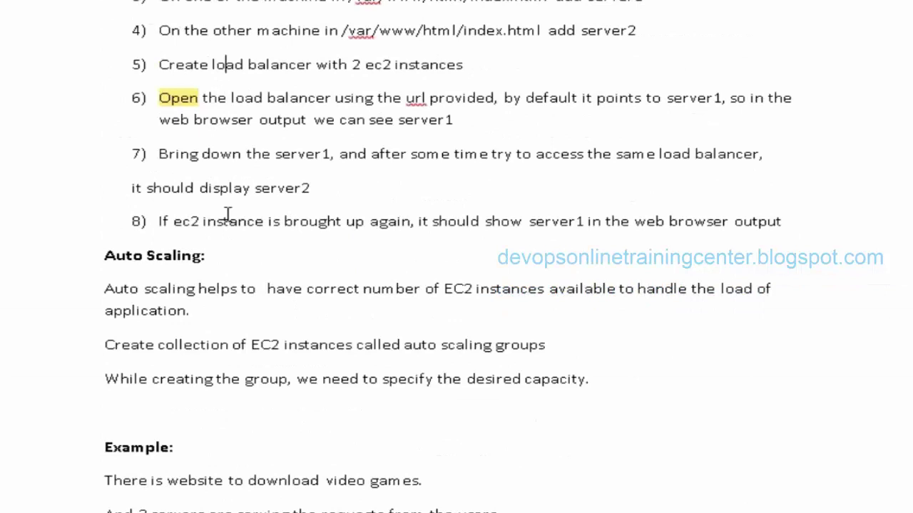
Step: Examine the load balancer exercise steps in the notes and the start of the Auto Scaling section
key("Up")
key("Up")
key("Up")
key("Up")
key("Up")
key("Up")
key("Up")
key("Up")
key("Up")
key("Up")
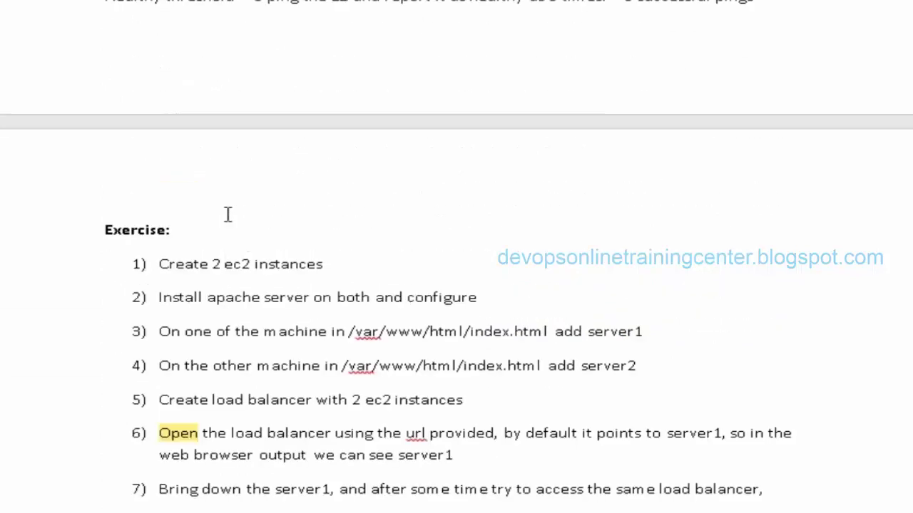
key("Up")
key("Down")
key("Down")
key("Down")
key("Down")
key("Down")
key("Down")
key("Down")
key("Down")
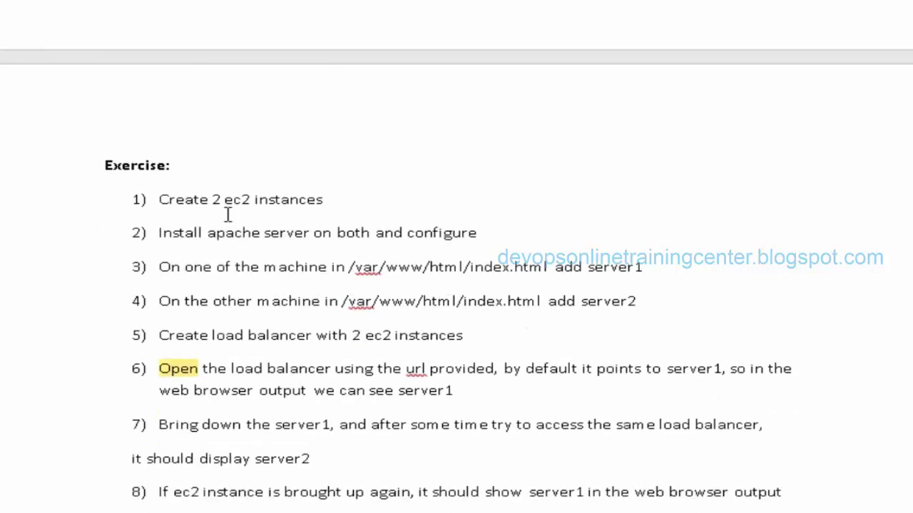
key("Down")
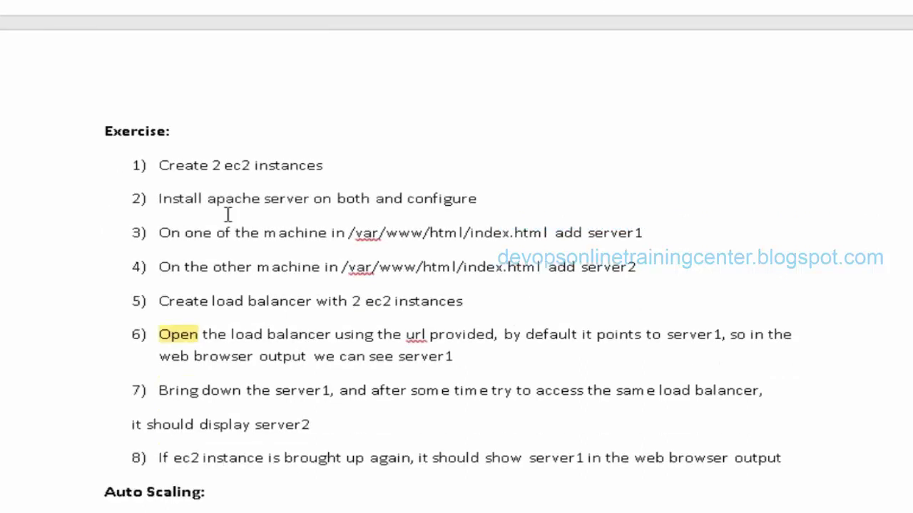
key("Down")
key("Down")
key("Down")
key("Down")
key("Down")
key("Down")
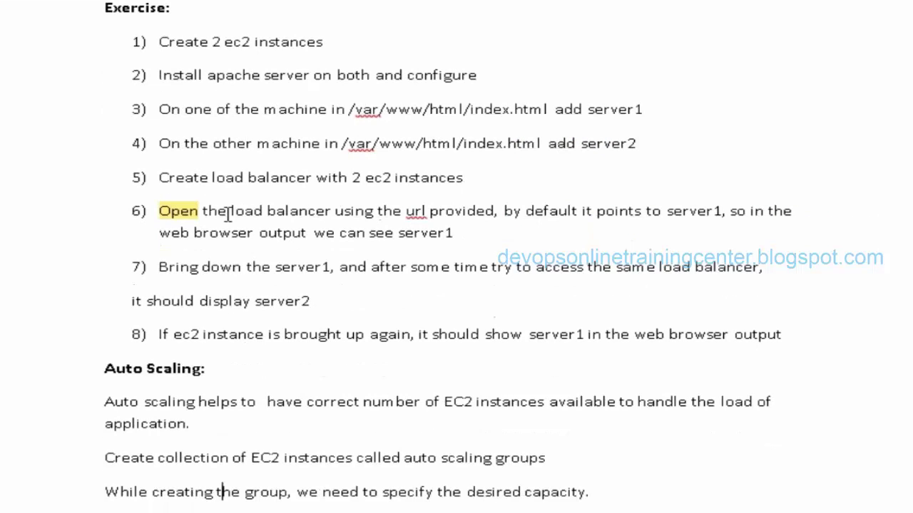
Step: Look back in the course notes to the start of the Load balancer - Elastic Load Balancing section
key("Up")
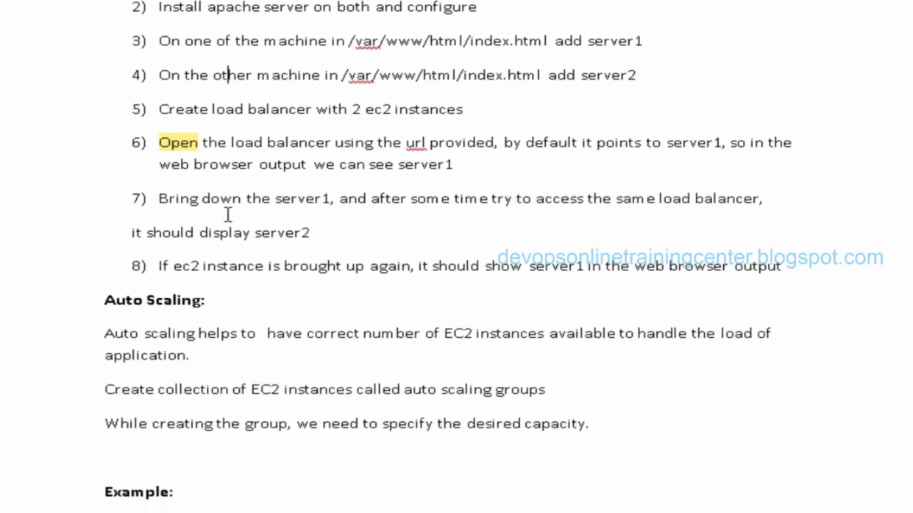
scroll(228, 214, "up", 10)
scroll(228, 214, "up", 15)
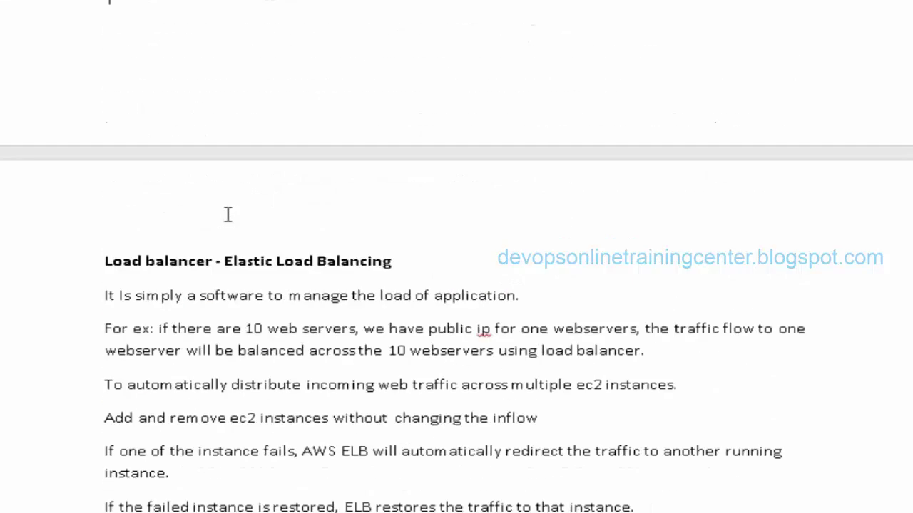
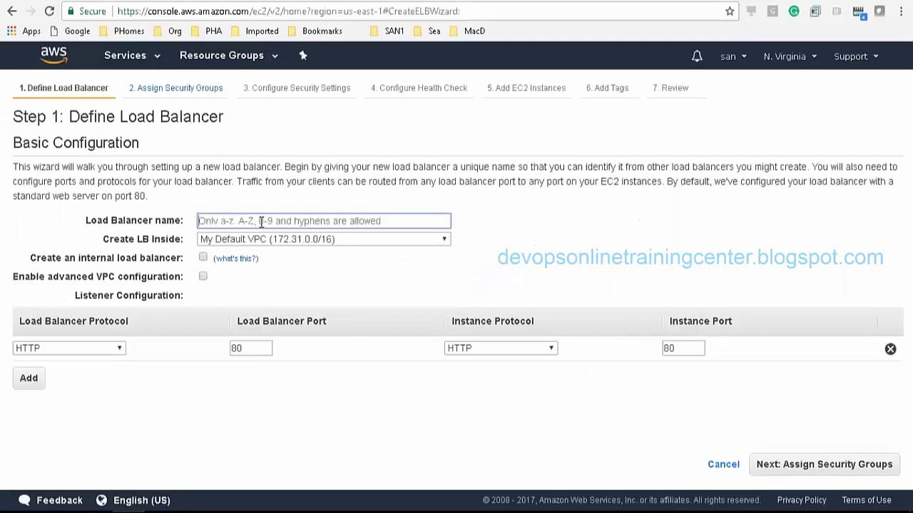
Step: Name the new load balancer loadbalancer123
type("lo")
type("sad")
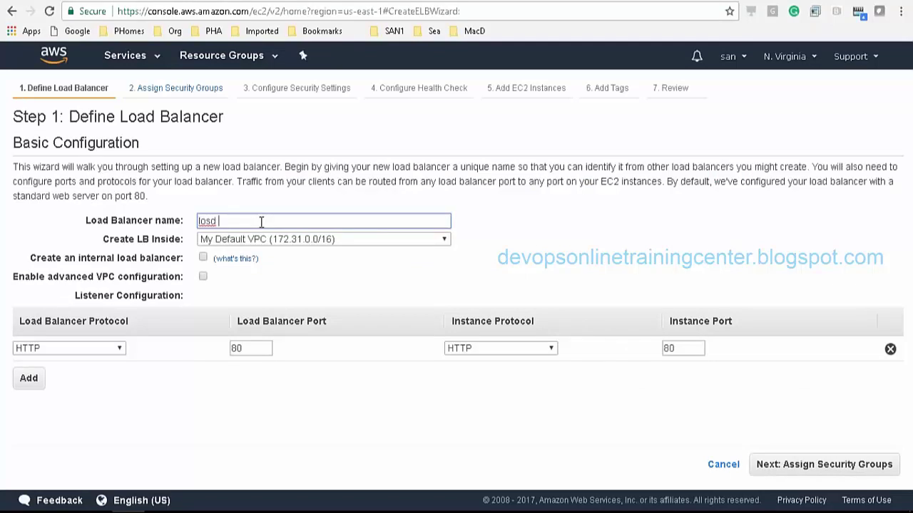
key("BackSpace")
key("BackSpace")
key("BackSpace")
key("BackSpace")
type("adbalancer123")
Step: Keep the default listener, default VPC security group and security settings, and advance to the health check configuration
left_click_drag(43, 259, 139, 261)
left_click(138, 261)
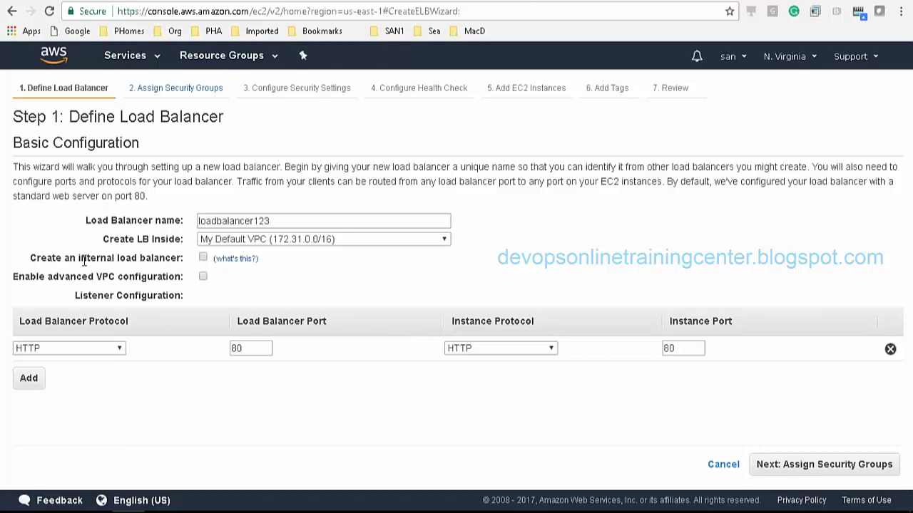
left_click_drag(80, 259, 127, 263)
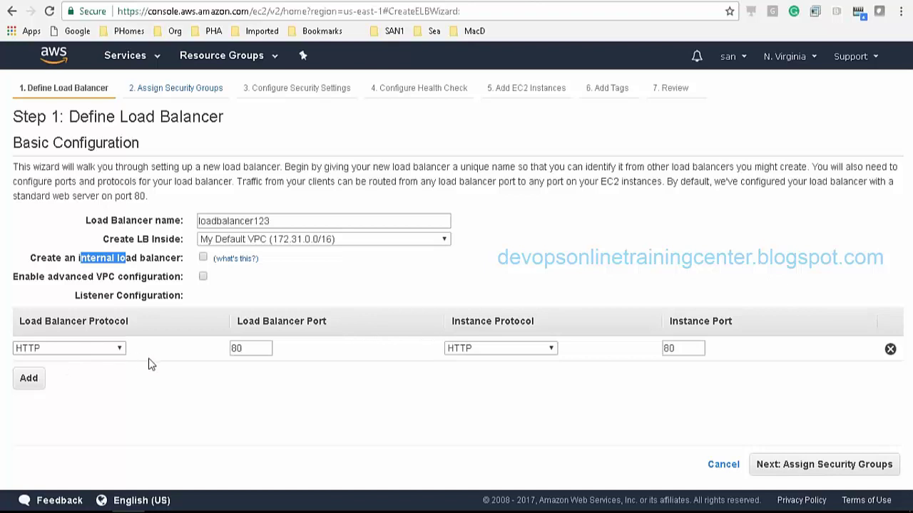
double_click(251, 348)
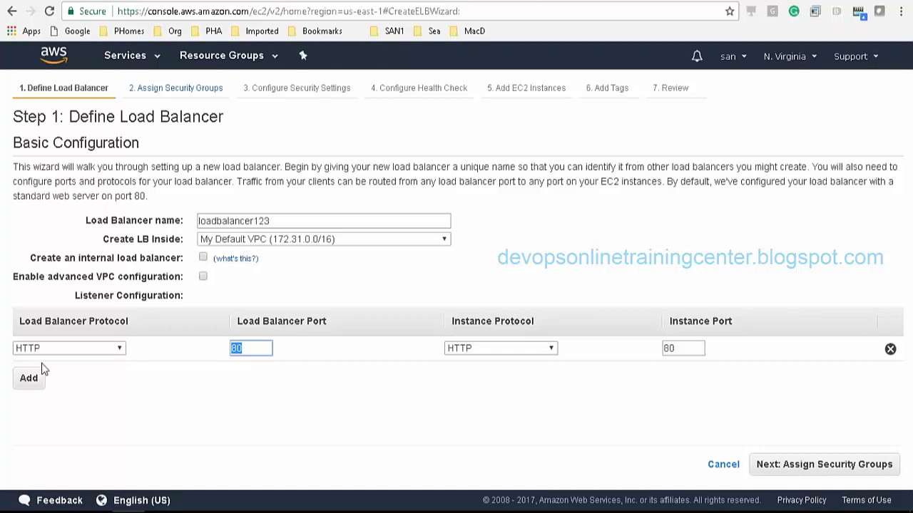
left_click(825, 464)
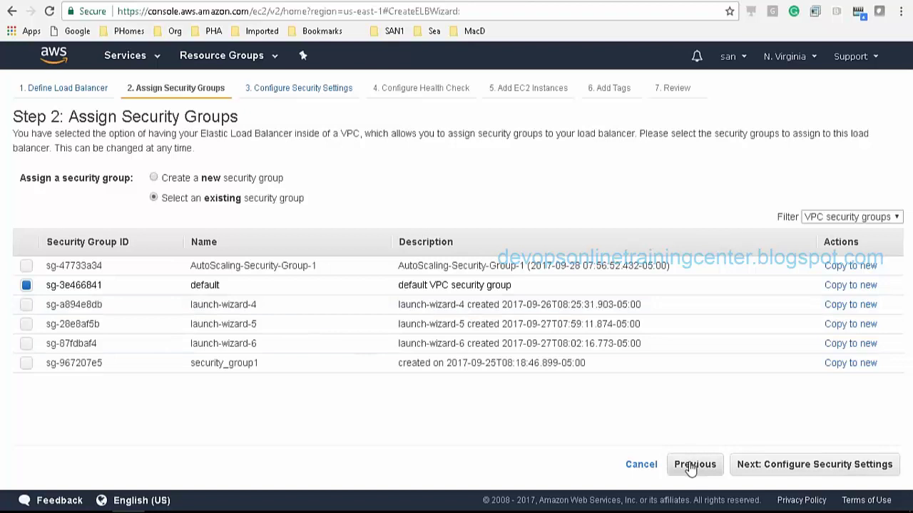
left_click(794, 467)
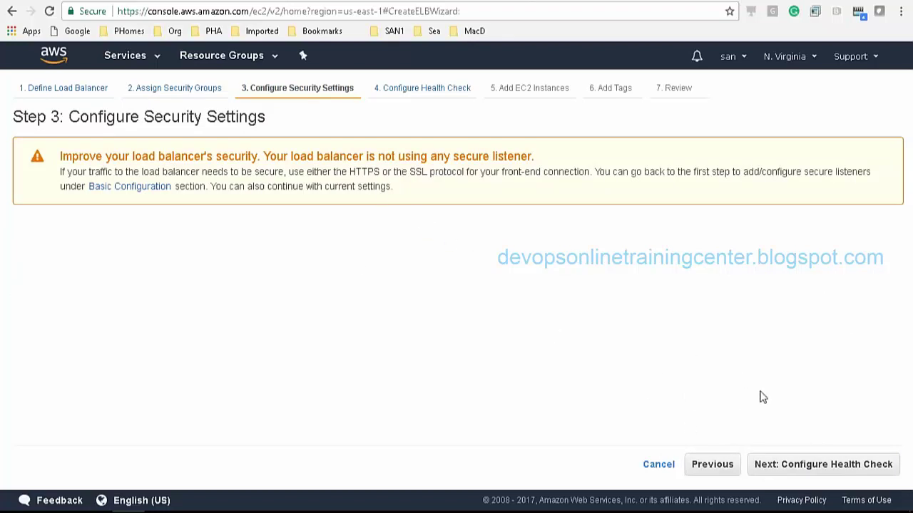
left_click(782, 468)
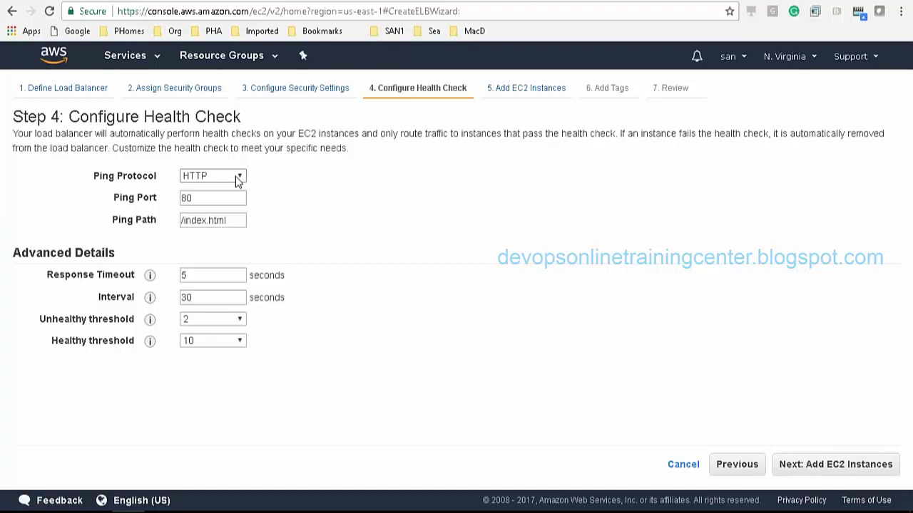
Step: Examine the health check's ping port, response timeout and interval settings
double_click(208, 203)
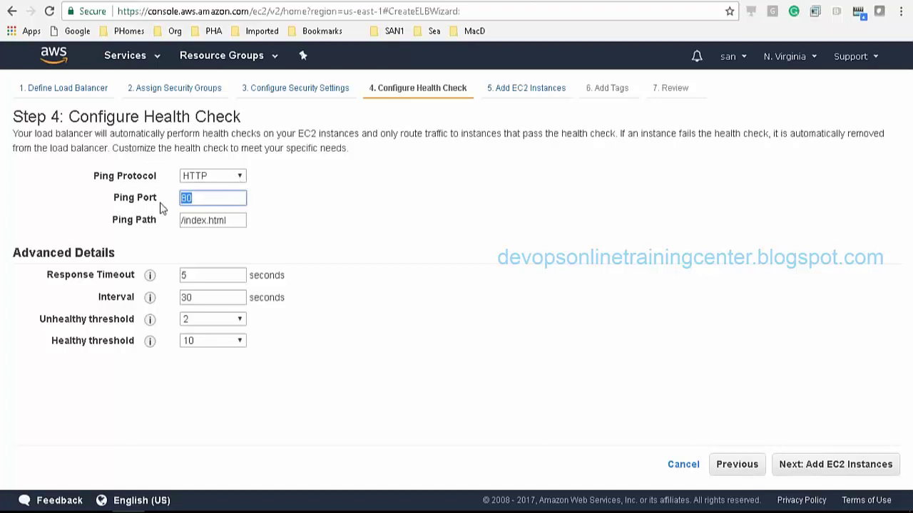
left_click(246, 243)
left_click_drag(47, 275, 135, 279)
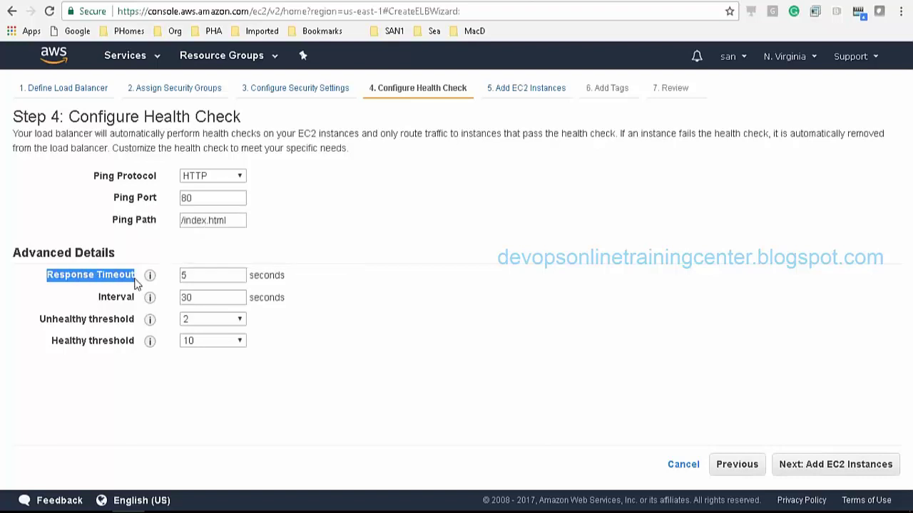
left_click(76, 293)
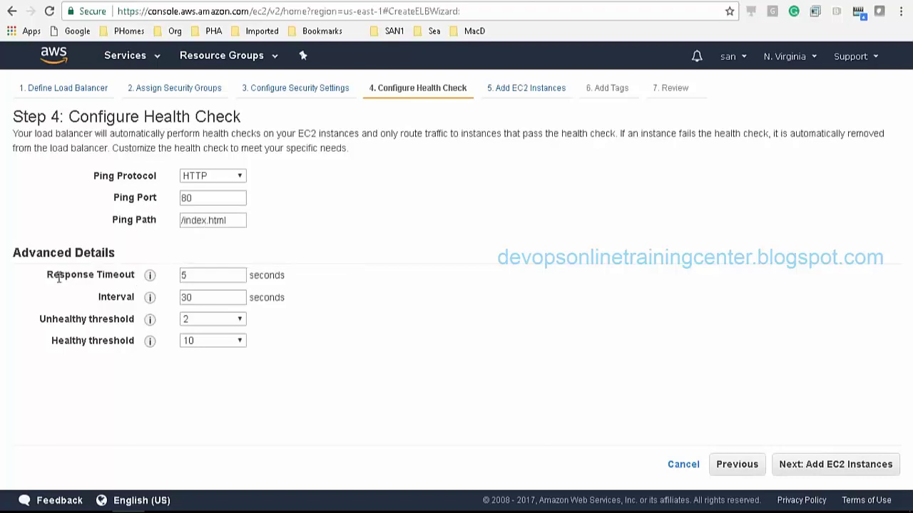
left_click_drag(48, 278, 139, 279)
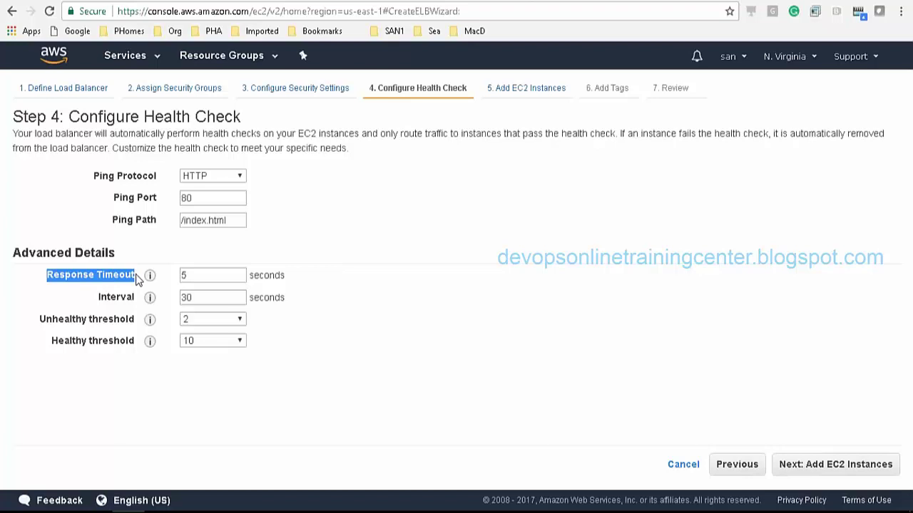
left_click_drag(197, 281, 169, 286)
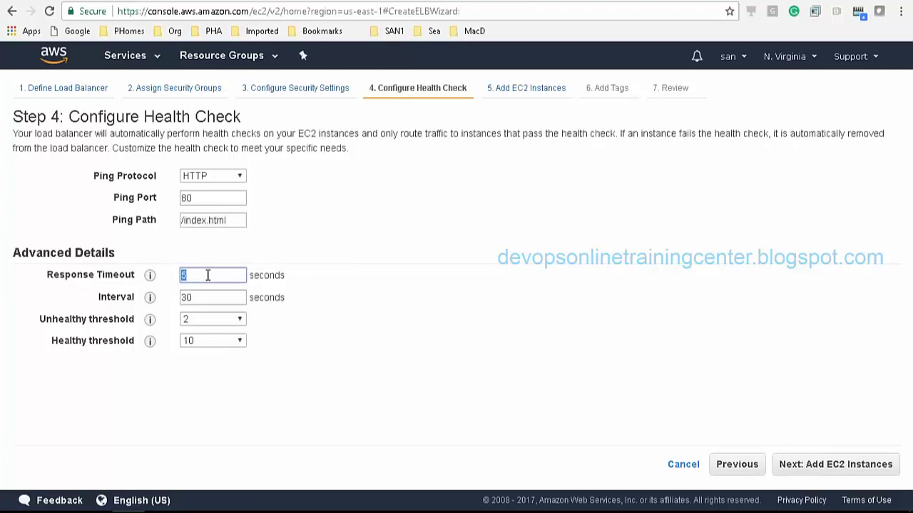
left_click(208, 275)
left_click_drag(90, 298, 142, 304)
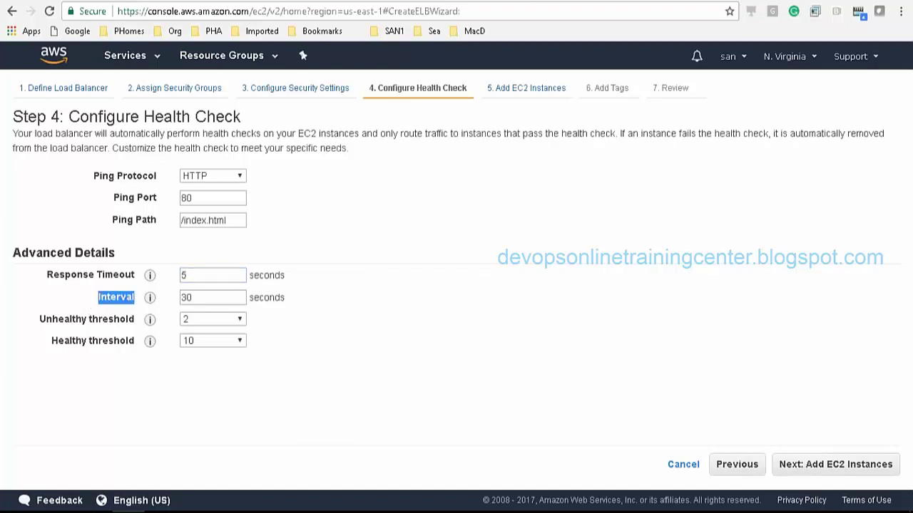
left_click(212, 297)
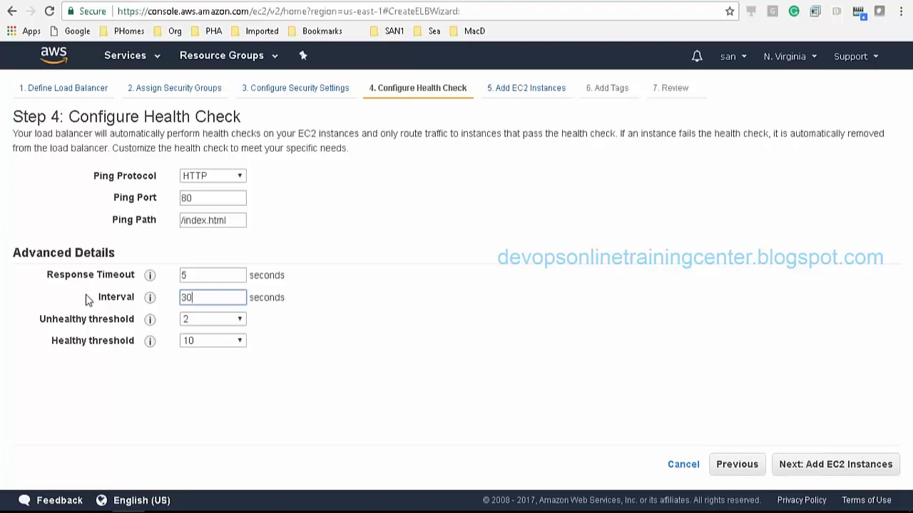
left_click(206, 274)
left_click_drag(206, 274, 160, 280)
left_click(216, 275)
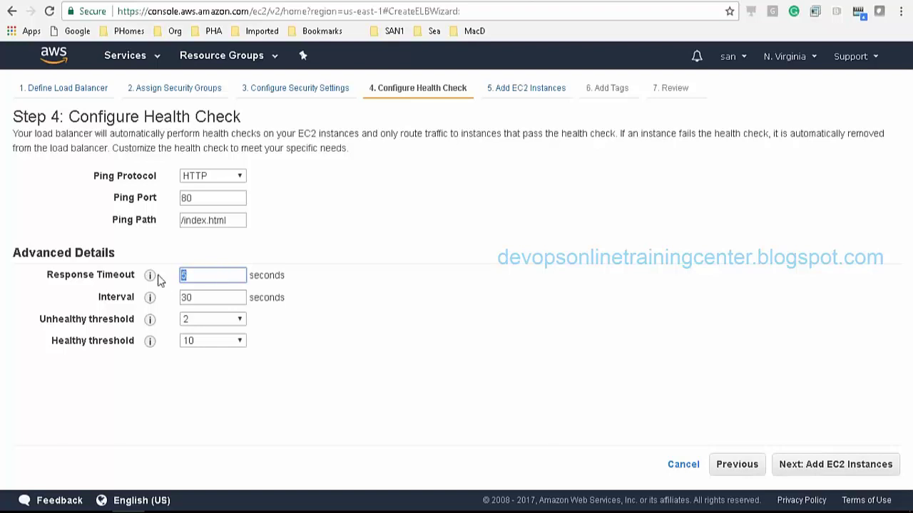
Step: Set the health check interval to 10 seconds
left_click(178, 283)
left_click_drag(92, 303, 150, 297)
left_click(211, 301)
left_click_drag(207, 301, 184, 299)
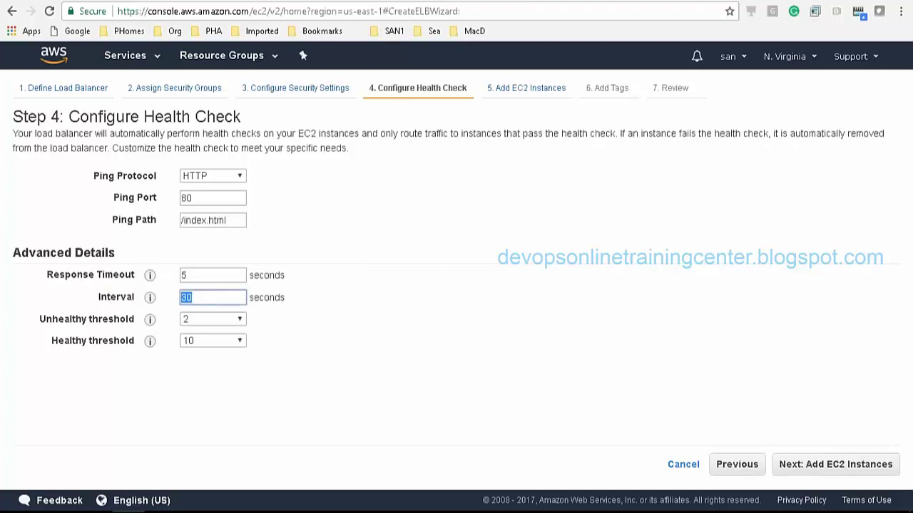
mouse_move(155, 305)
type("10")
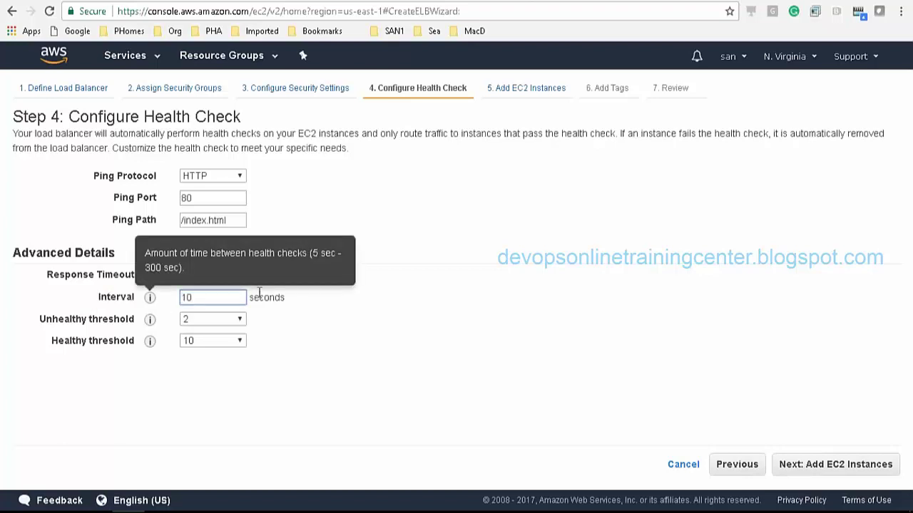
left_click(348, 324)
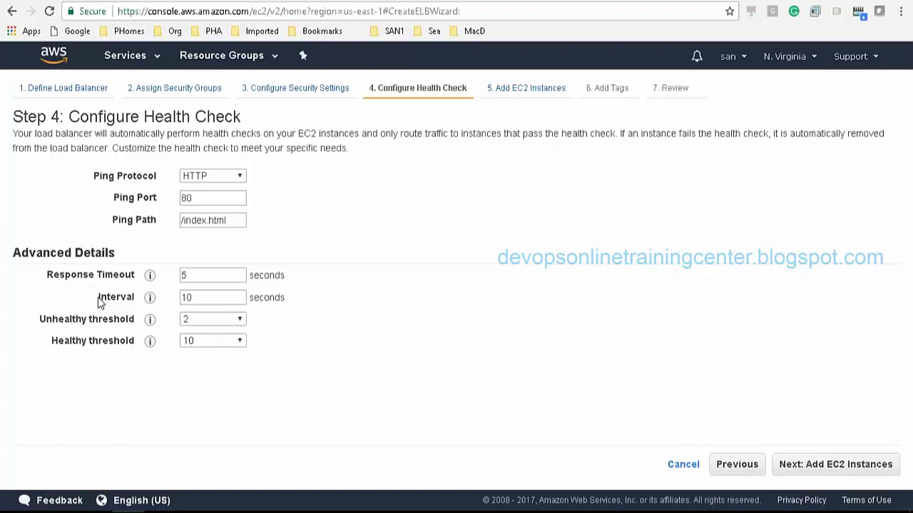
Step: Examine the health check's interval, unhealthy and healthy thresholds and ping path
left_click_drag(99, 302, 134, 298)
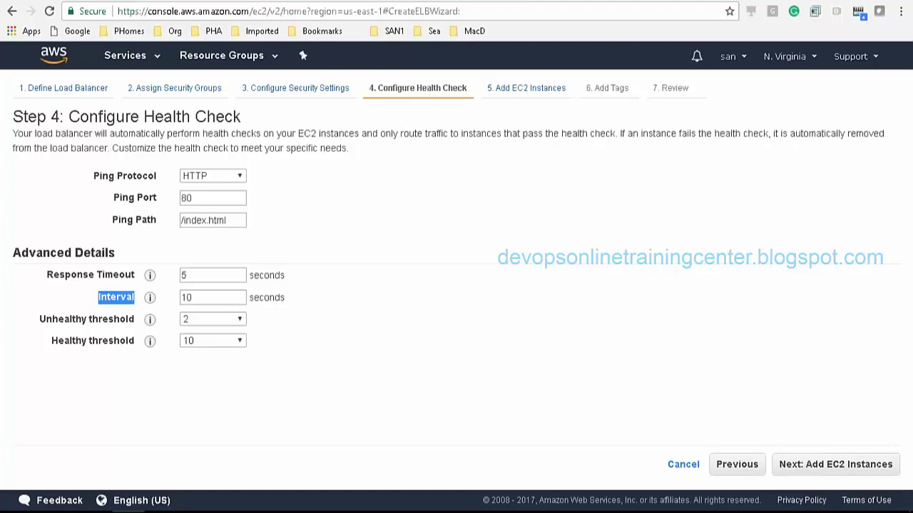
left_click(116, 383)
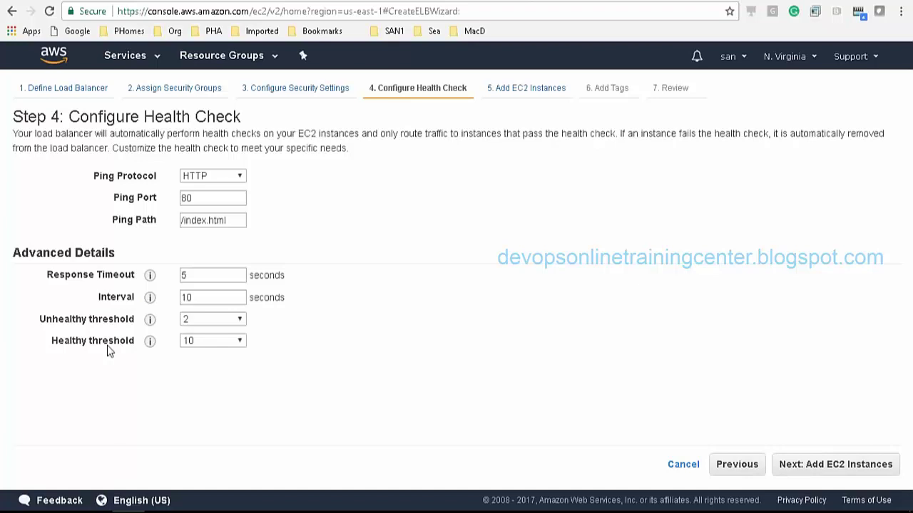
mouse_move(149, 321)
mouse_move(148, 347)
left_click_drag(242, 220, 181, 221)
left_click(297, 213)
double_click(68, 341)
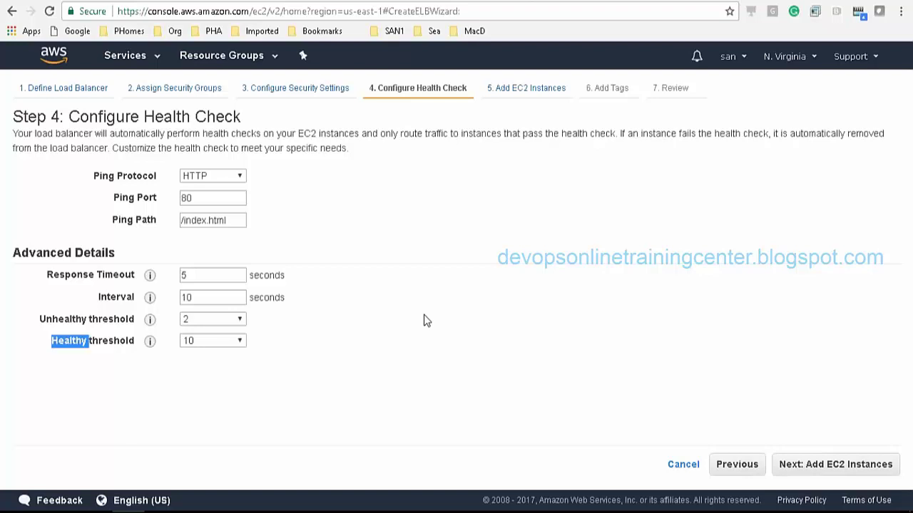
left_click(385, 355)
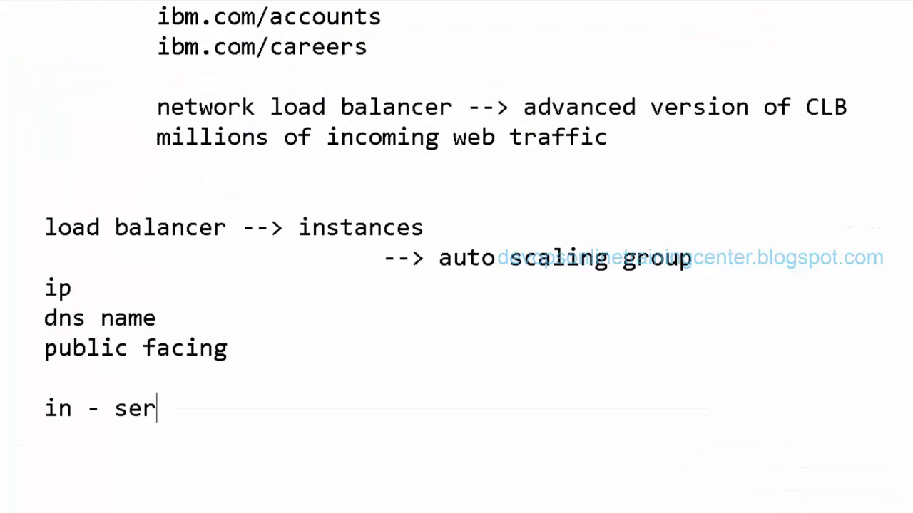
Step: Complete the "in - service" line in the notes and start a line with "out" below it
type("vice")
key("Return")
type("out")
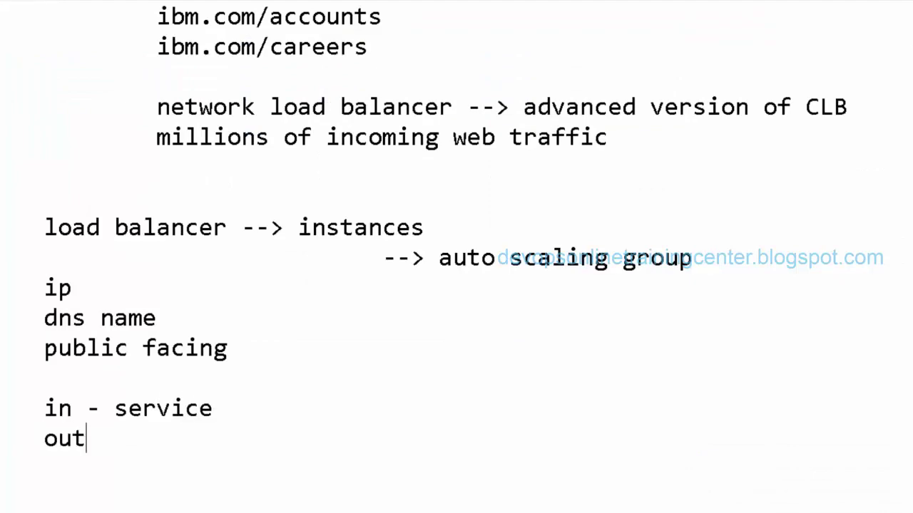
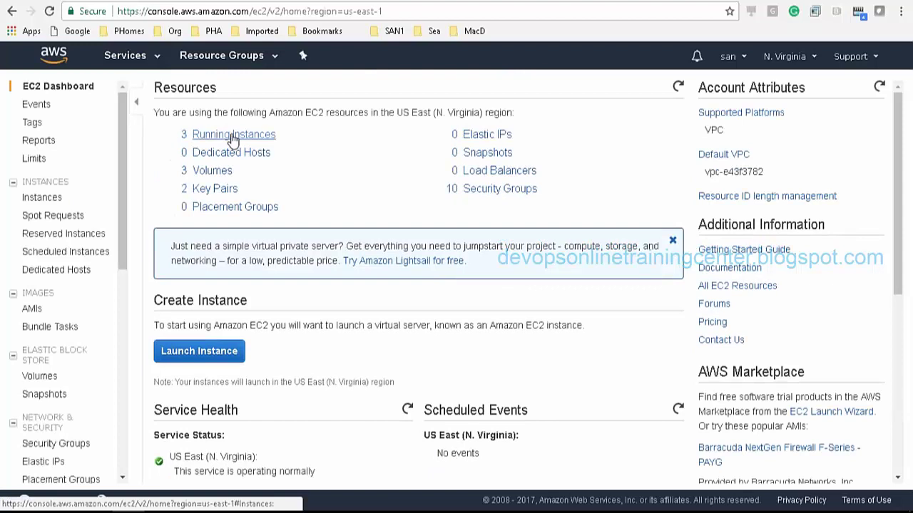
Step: View the list of running EC2 instances and return to the load balancer wizard
left_click(234, 136)
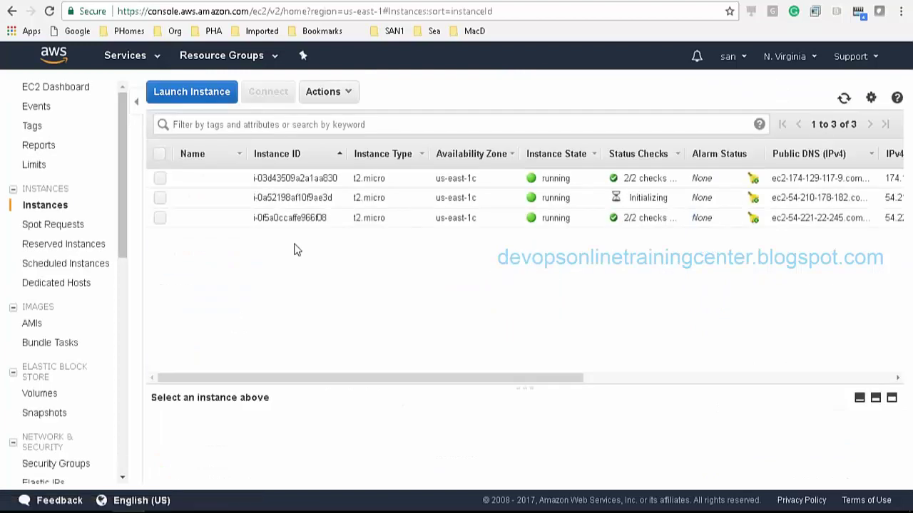
left_click_drag(316, 378, 239, 372)
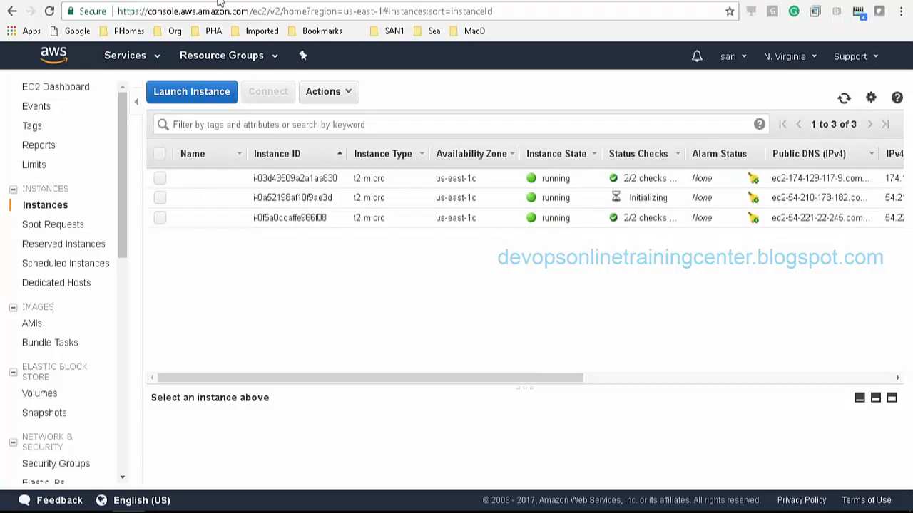
left_click(324, 2)
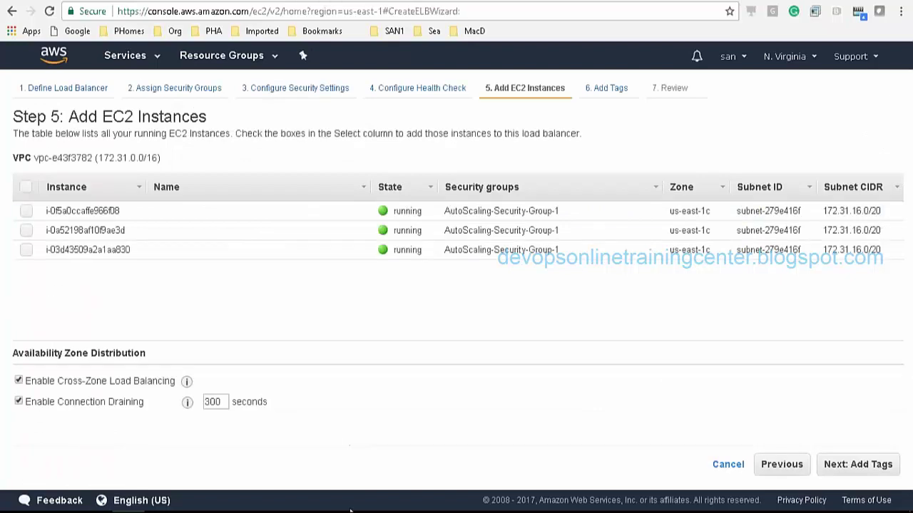
Step: Add instances i-0f5a0ccaffe966f08 and i-0a52198af10f9ae3d to the load balancer and proceed without tags to review its details
left_click(26, 213)
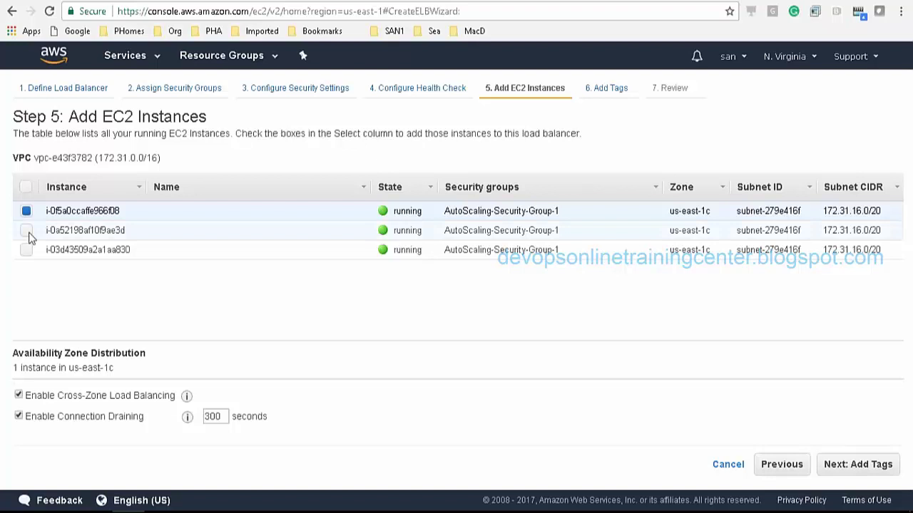
left_click(27, 231)
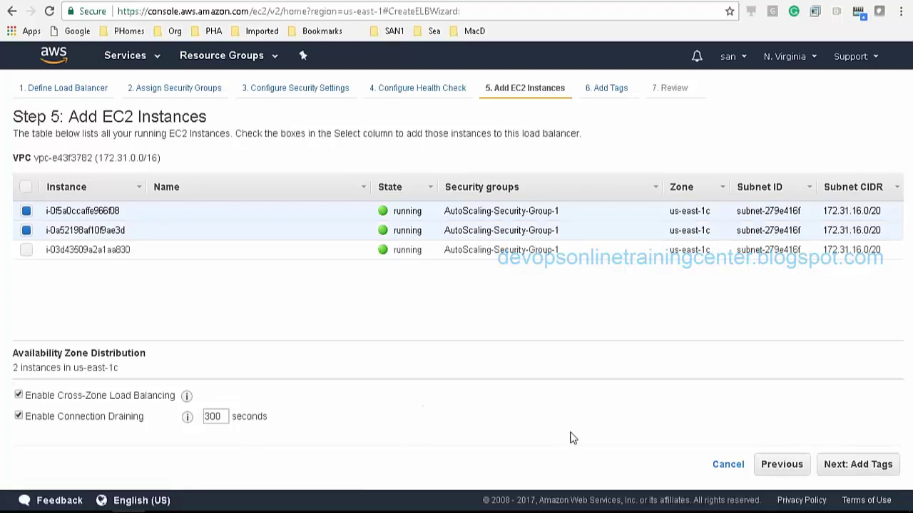
left_click(856, 471)
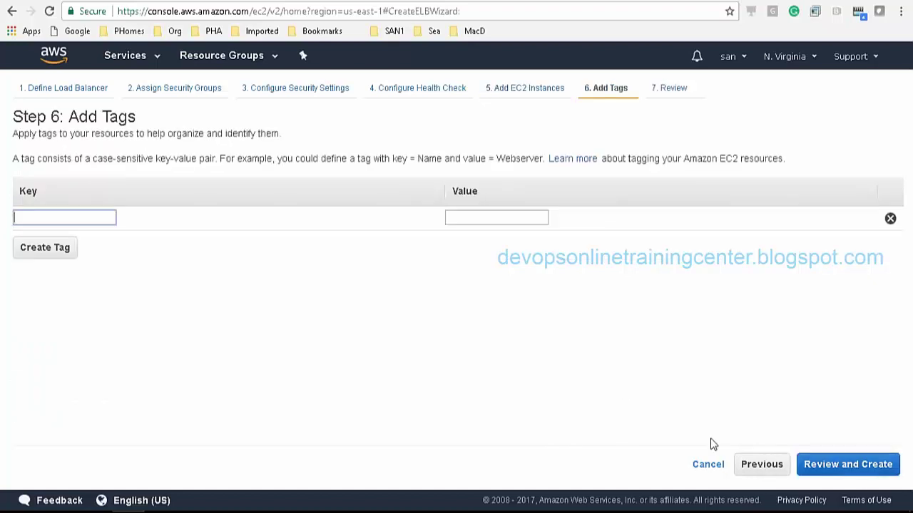
left_click(847, 476)
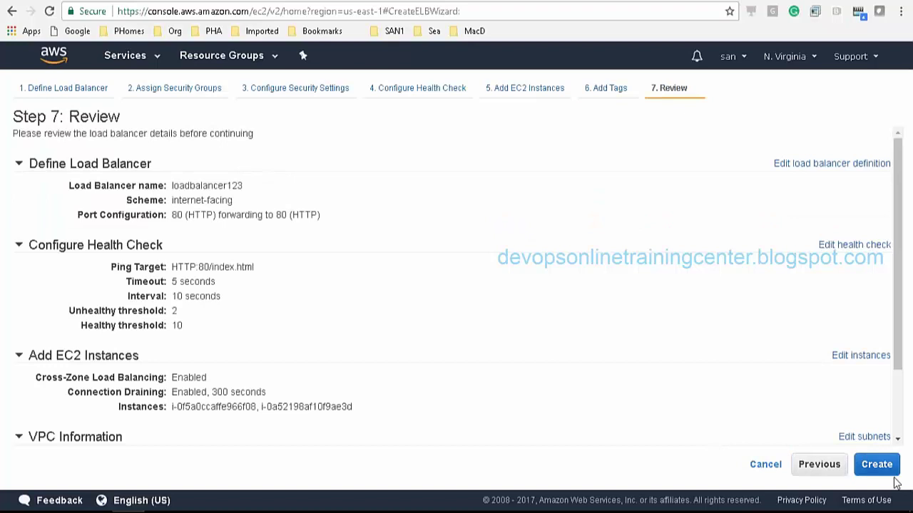
left_click_drag(900, 326, 902, 399)
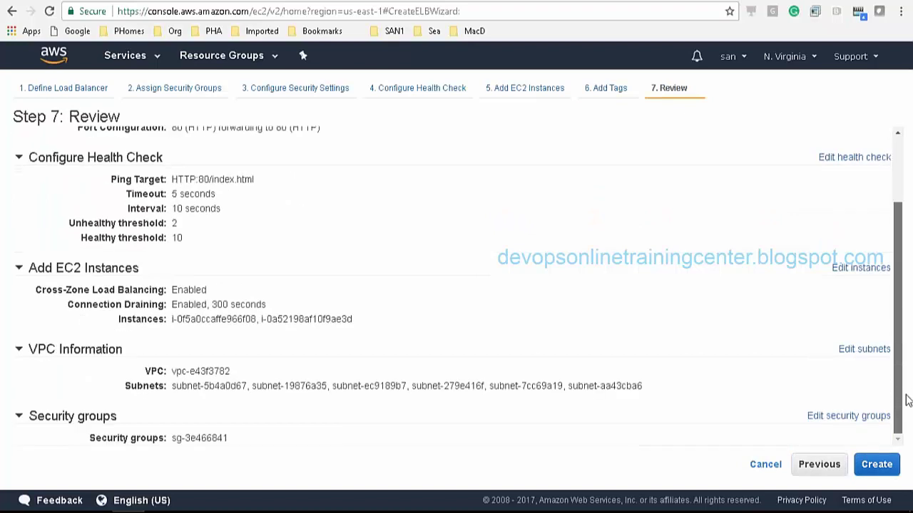
Step: Create the load balancer loadbalancer123, close the creation status and bring up its list of registered instances
left_click(876, 464)
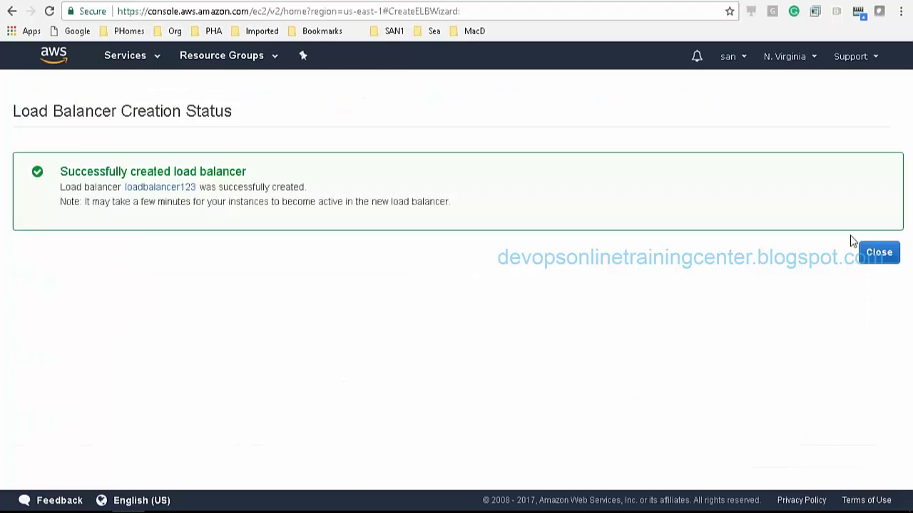
left_click(884, 257)
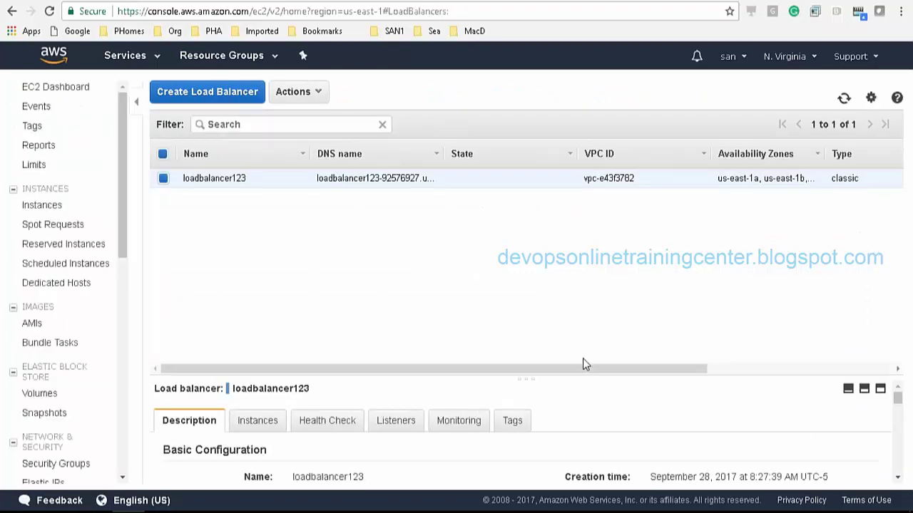
left_click(258, 420)
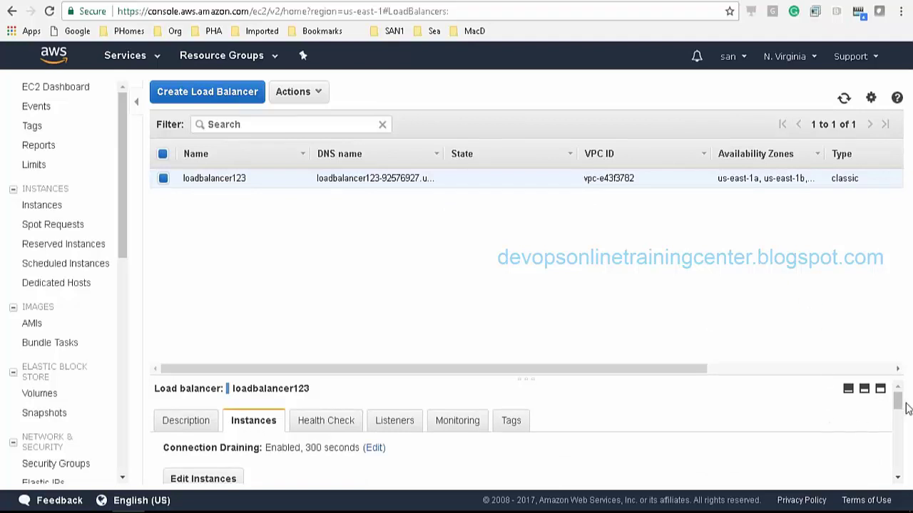
left_click_drag(899, 404, 901, 429)
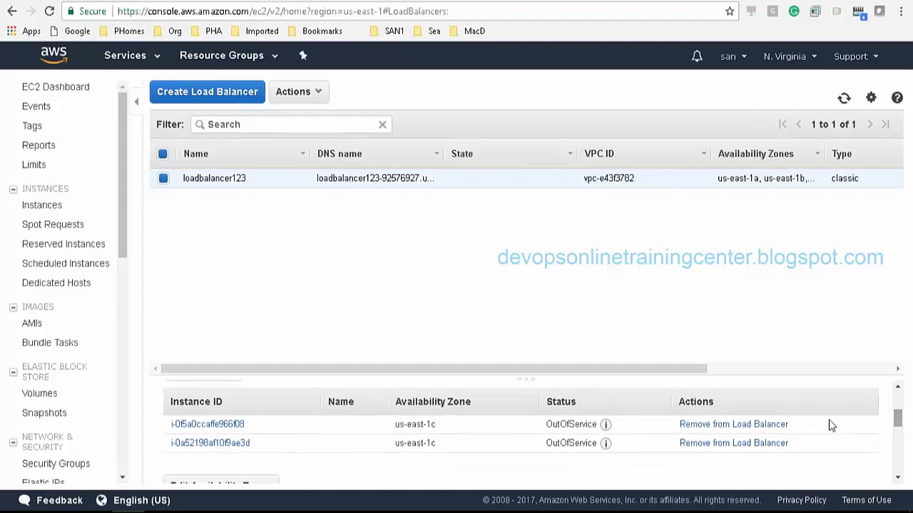
Step: Examine the service status of both instances registered with loadbalancer123
left_click_drag(539, 428, 586, 446)
left_click(542, 426)
left_click_drag(545, 428, 599, 443)
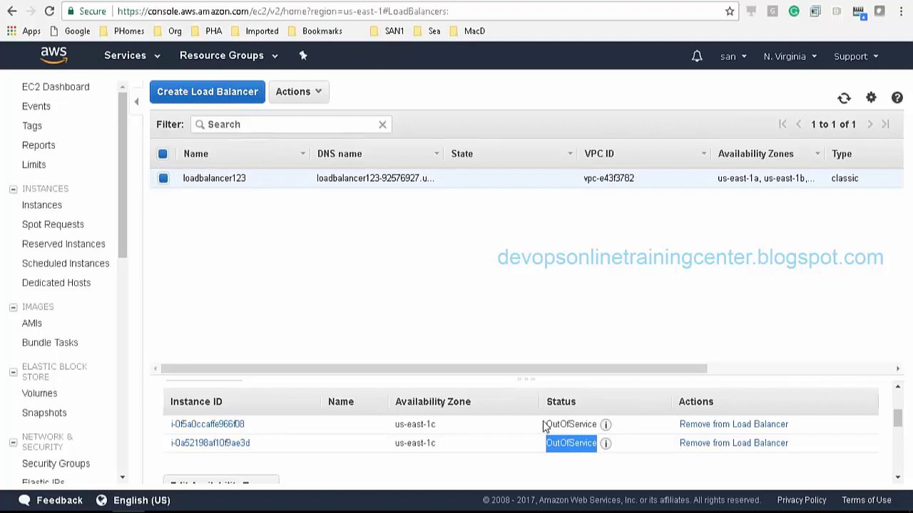
left_click_drag(544, 426, 594, 427)
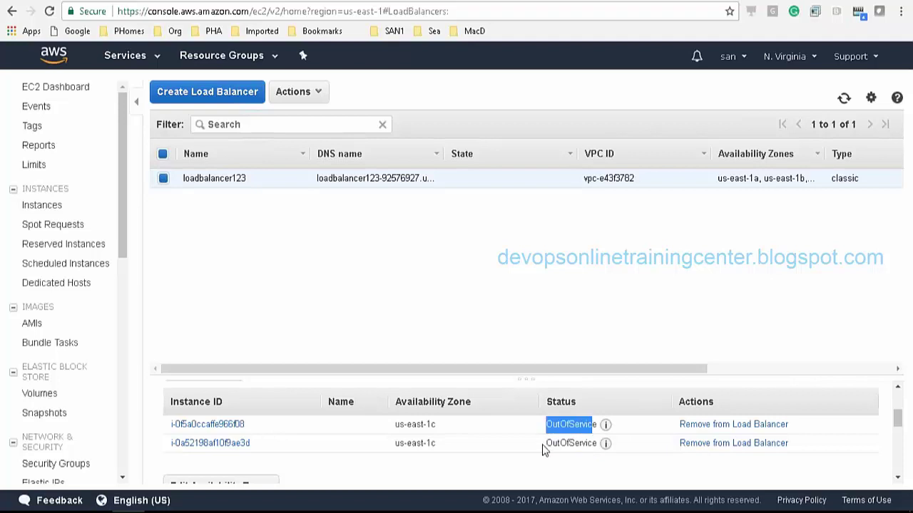
left_click_drag(543, 447, 571, 446)
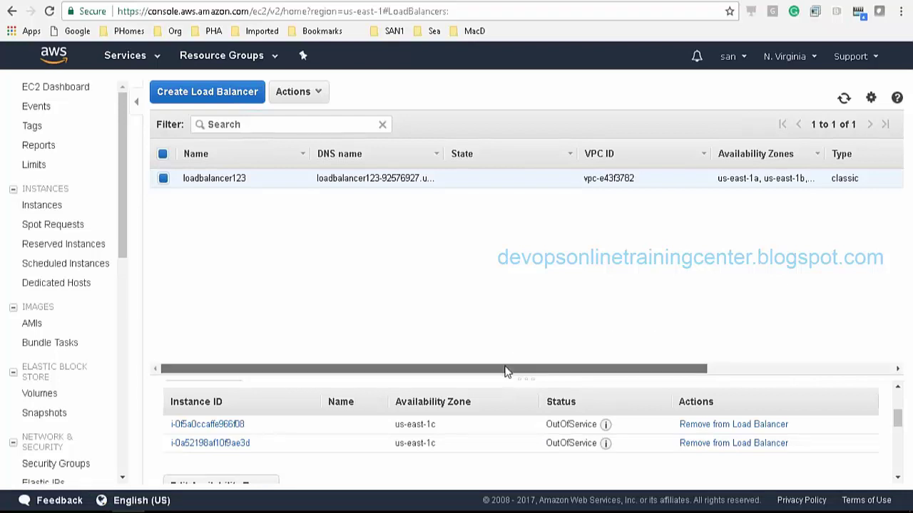
left_click(324, 99)
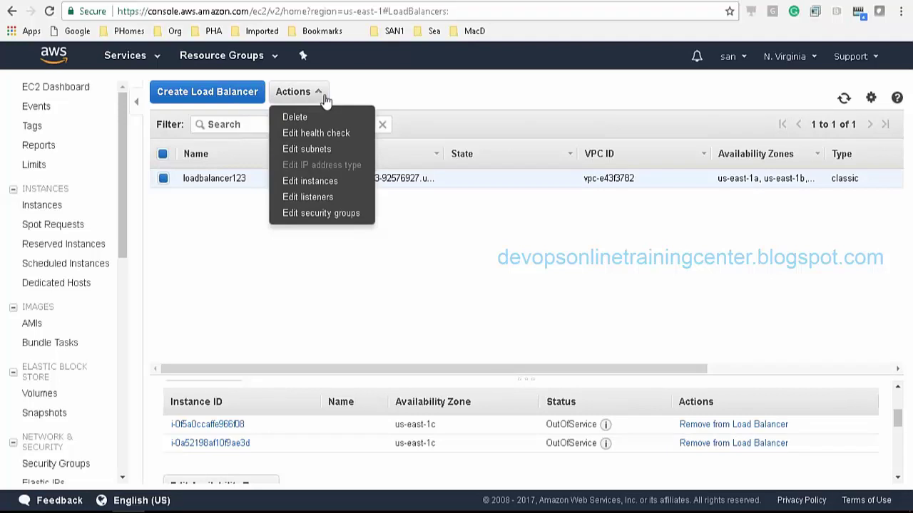
left_click(235, 247)
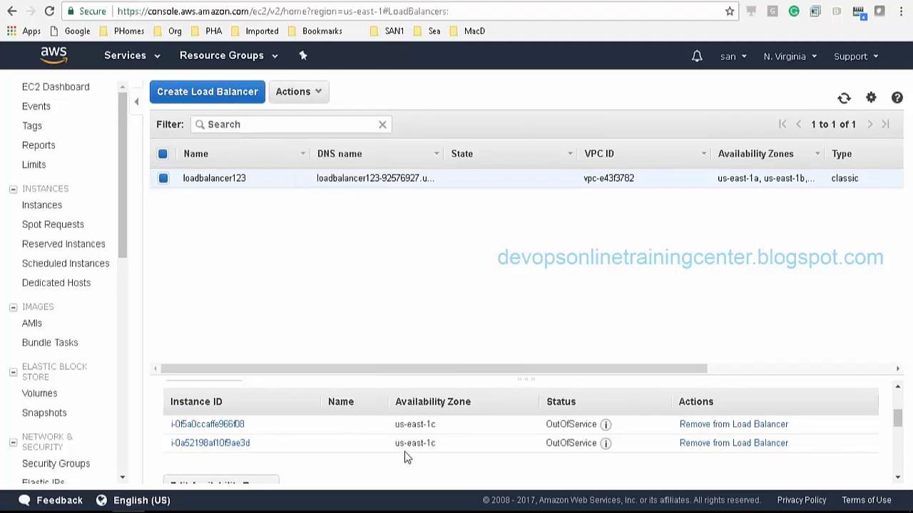
left_click(232, 108)
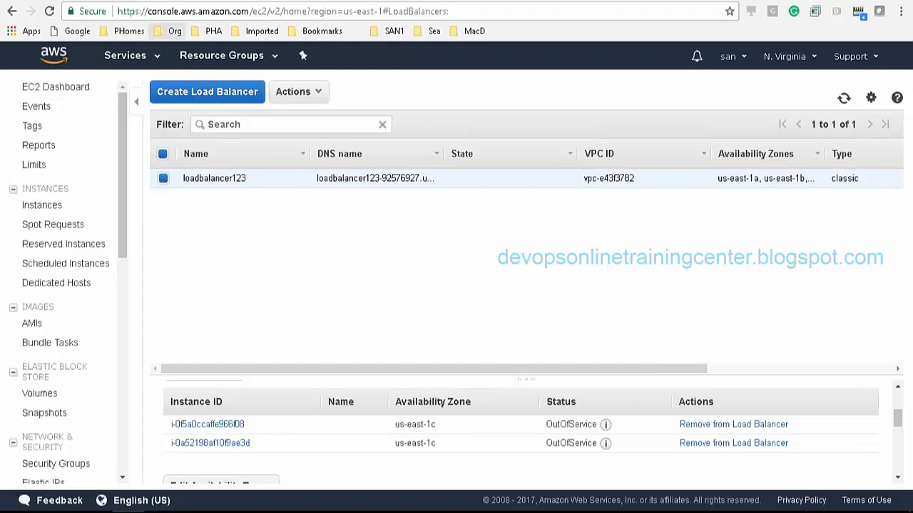
mouse_move(123, 182)
left_mouse_down()
mouse_move(123, 264)
mouse_move(121, 169)
left_mouse_up()
left_click_drag(125, 217, 121, 311)
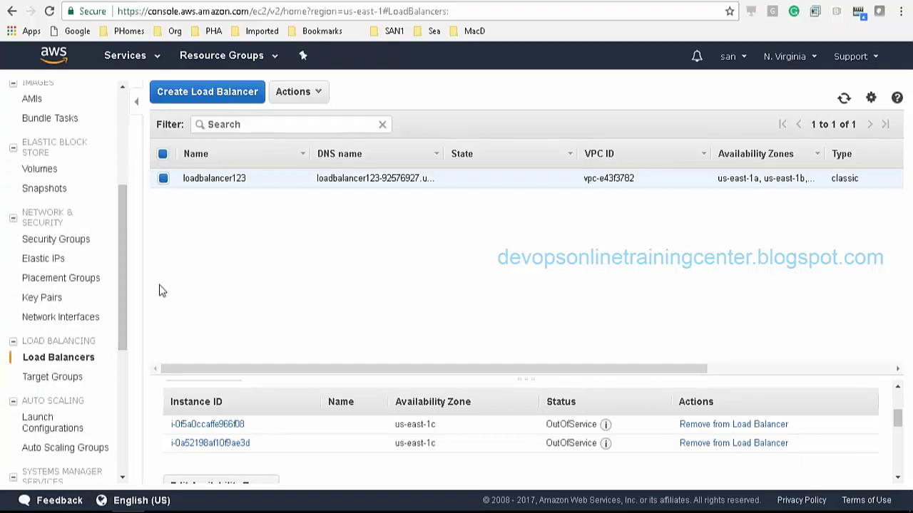
left_click_drag(423, 364, 737, 360)
left_click_drag(616, 361, 307, 326)
scroll(897, 426, "down", 2)
scroll(897, 427, "up", 1)
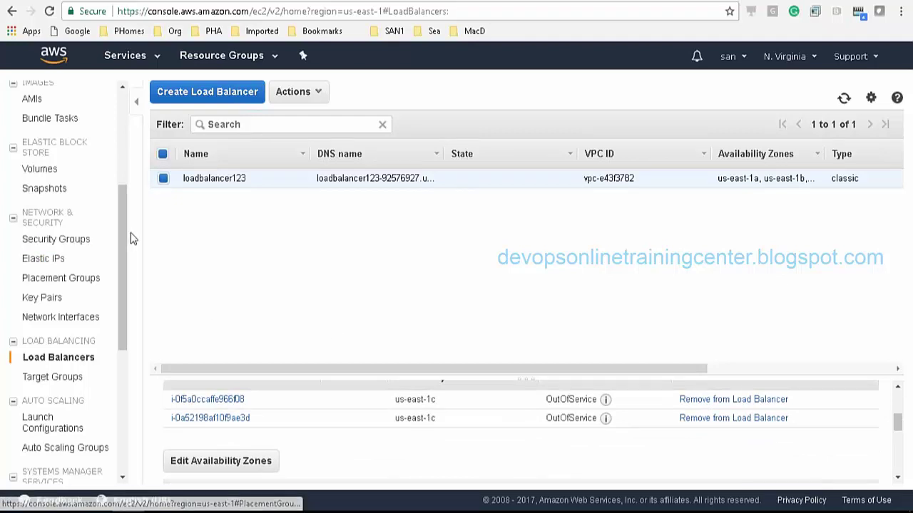
Step: View the launch configurations, and go on to the list of Auto Scaling groups
left_click_drag(127, 242, 123, 265)
scroll(120, 281, "down", 1)
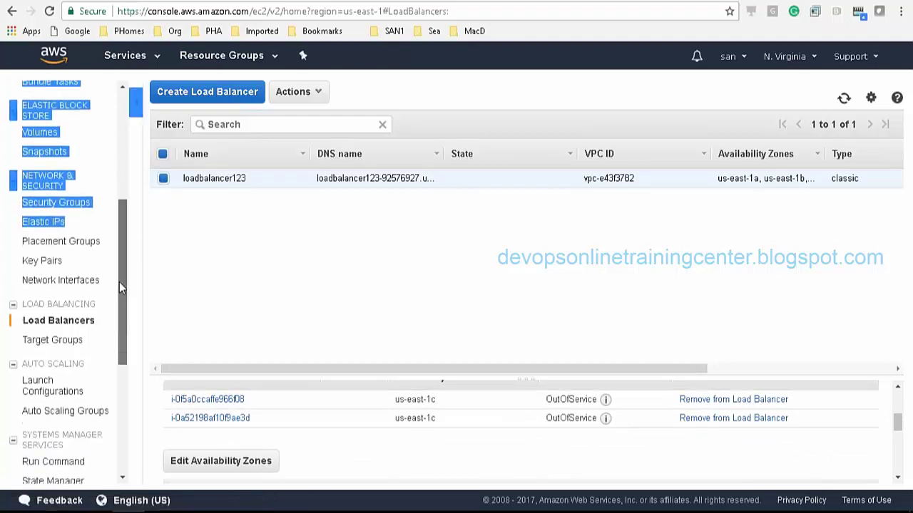
left_click(44, 382)
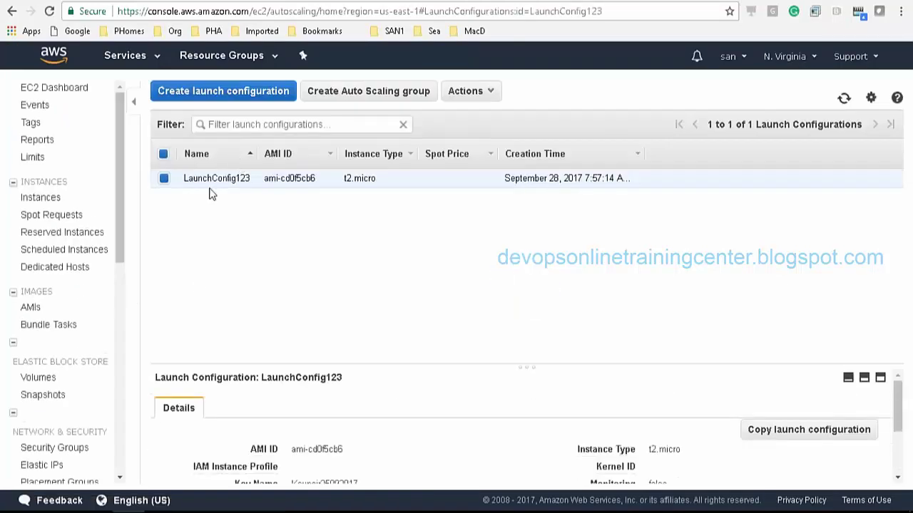
left_click_drag(122, 193, 126, 292)
left_click(63, 424)
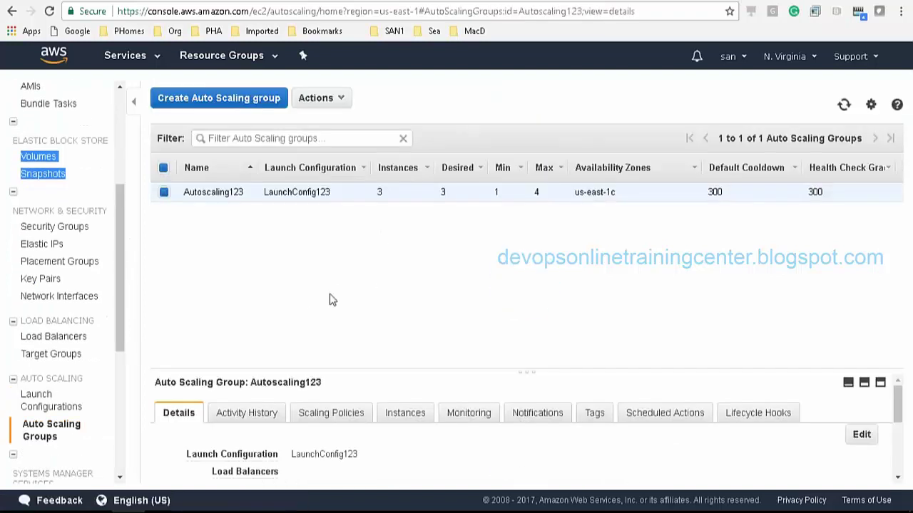
Step: Open the Autoscaling123 group for editing and examine its capacity, health check and load balancer settings
left_click(336, 287)
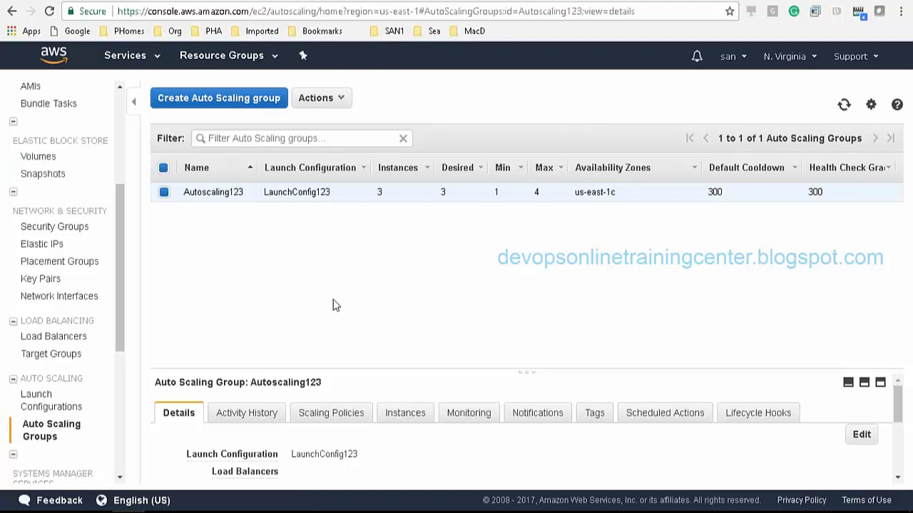
left_click_drag(393, 193, 370, 197)
left_click(336, 102)
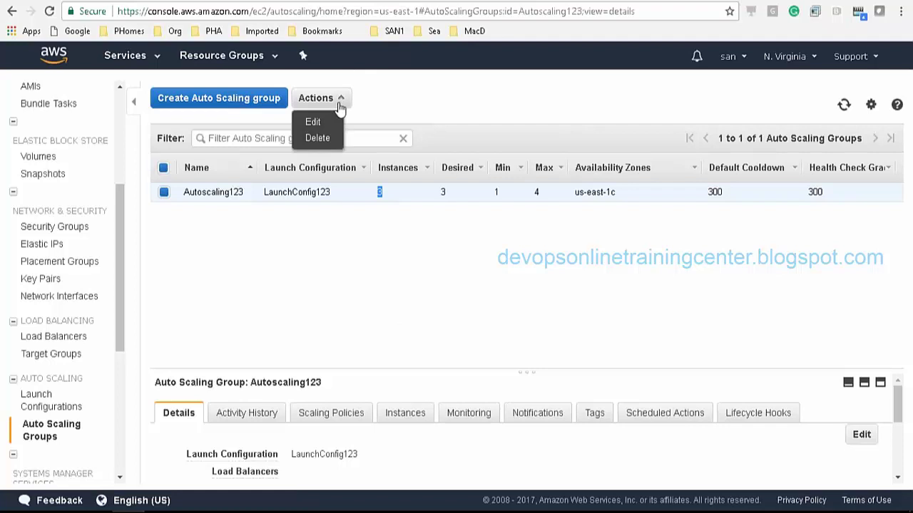
left_click(319, 124)
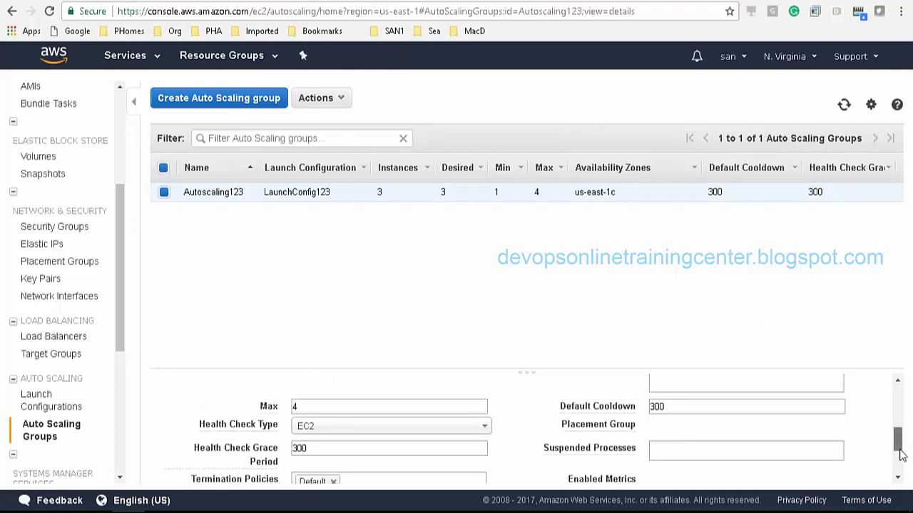
left_click_drag(898, 443, 899, 396)
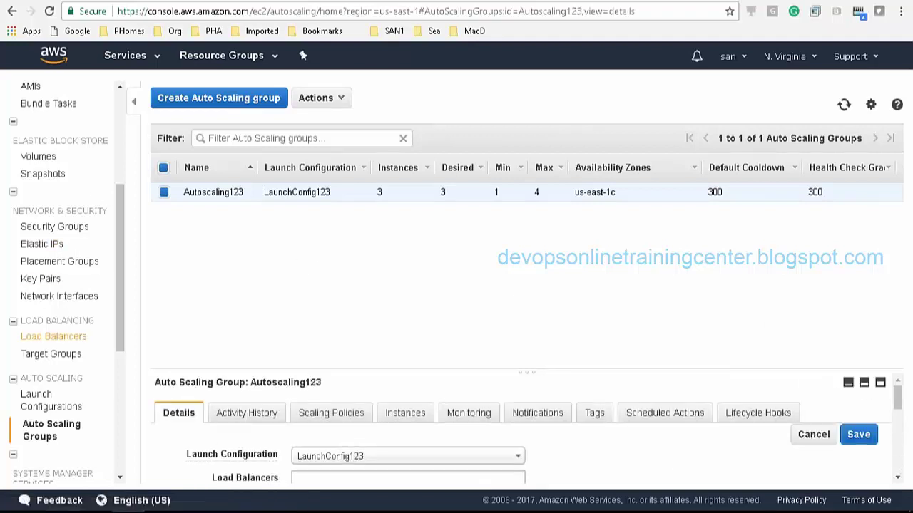
Step: Return to the load balancers list and check which actions are available for loadbalancer123
left_click(54, 337)
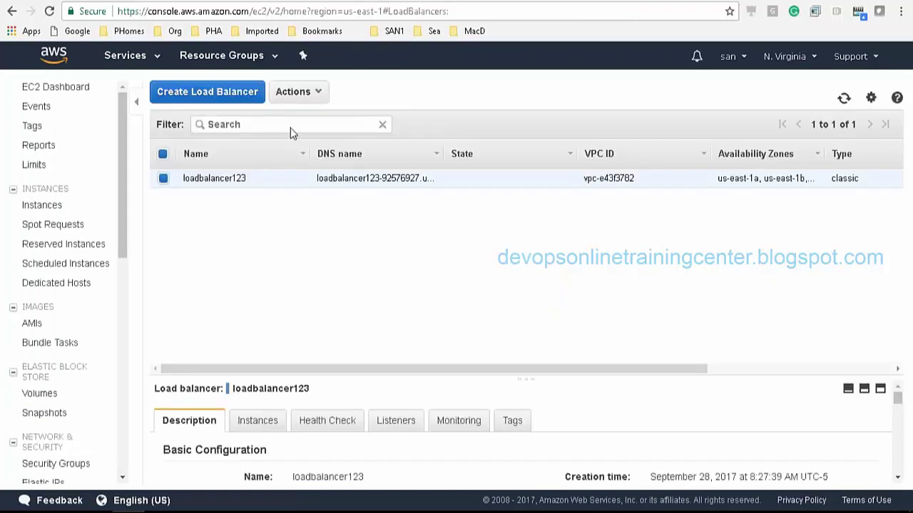
left_click(319, 92)
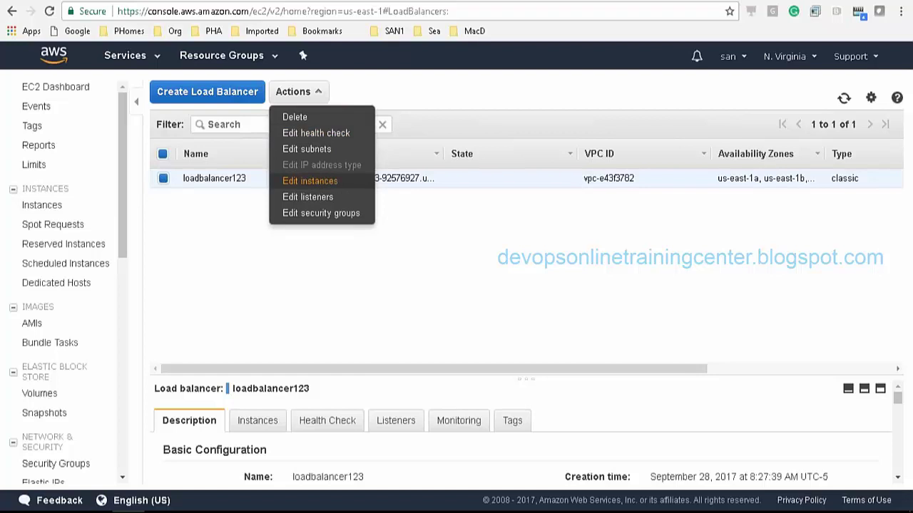
left_click(312, 267)
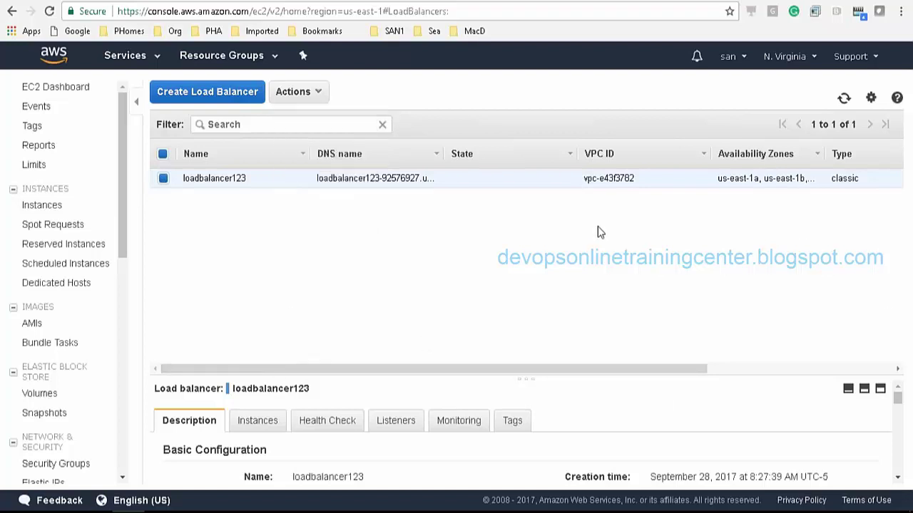
Step: Reopen the Autoscaling123 group for editing and review its settings through the termination policies and instance protection
left_click_drag(122, 183, 100, 314)
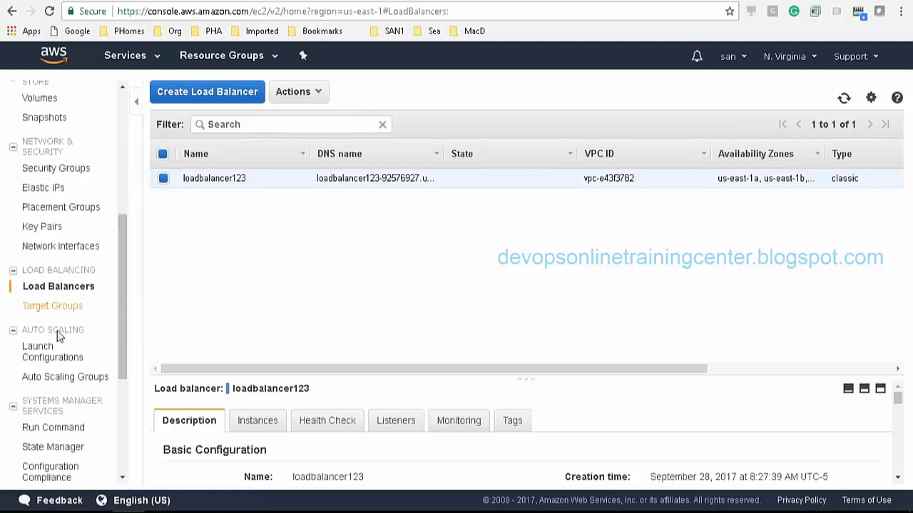
left_click(34, 385)
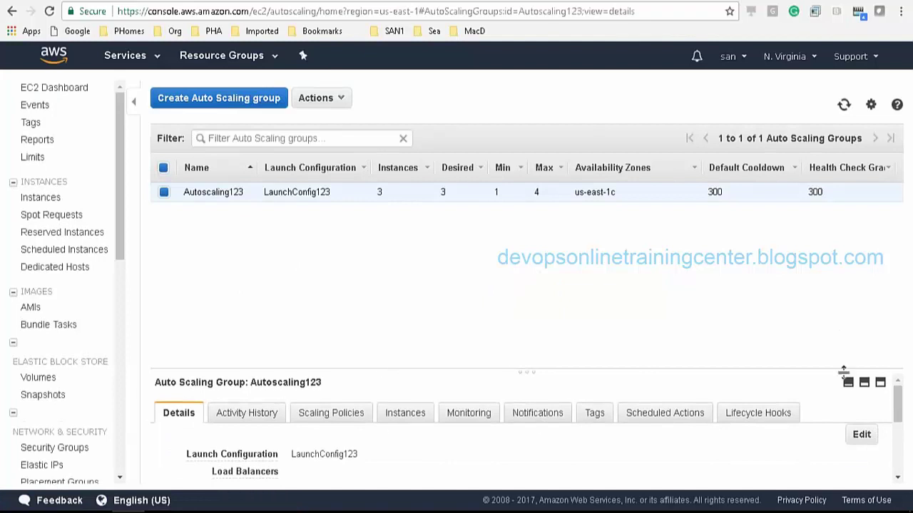
mouse_move(897, 405)
left_mouse_down()
mouse_move(891, 462)
mouse_move(902, 440)
mouse_move(901, 399)
left_mouse_up()
left_click(341, 101)
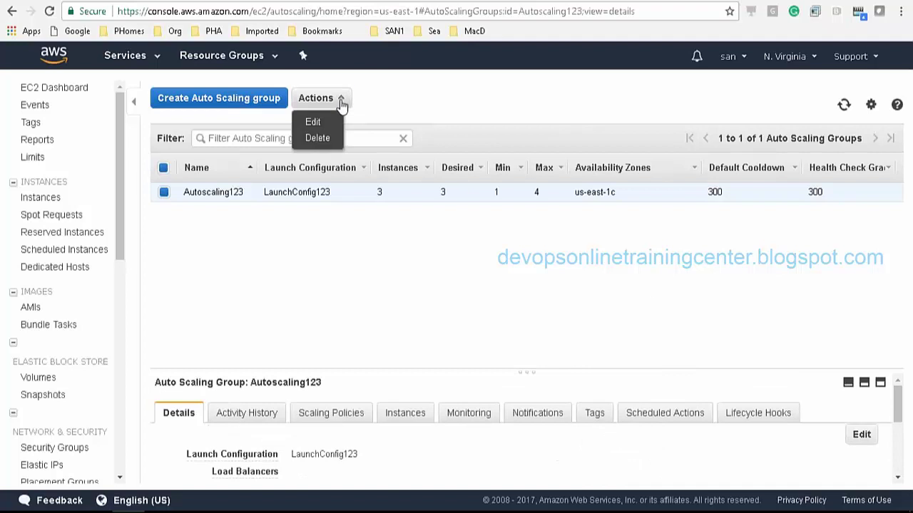
left_click(314, 122)
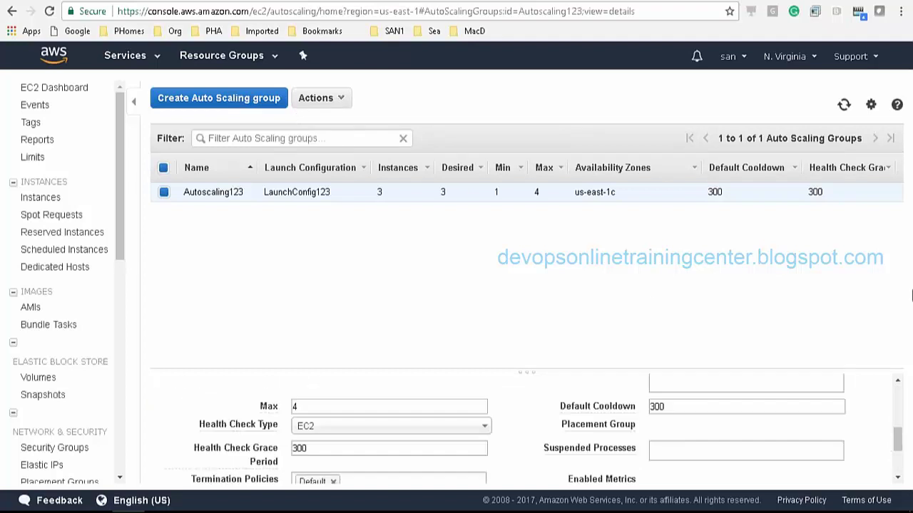
left_click_drag(898, 438, 904, 476)
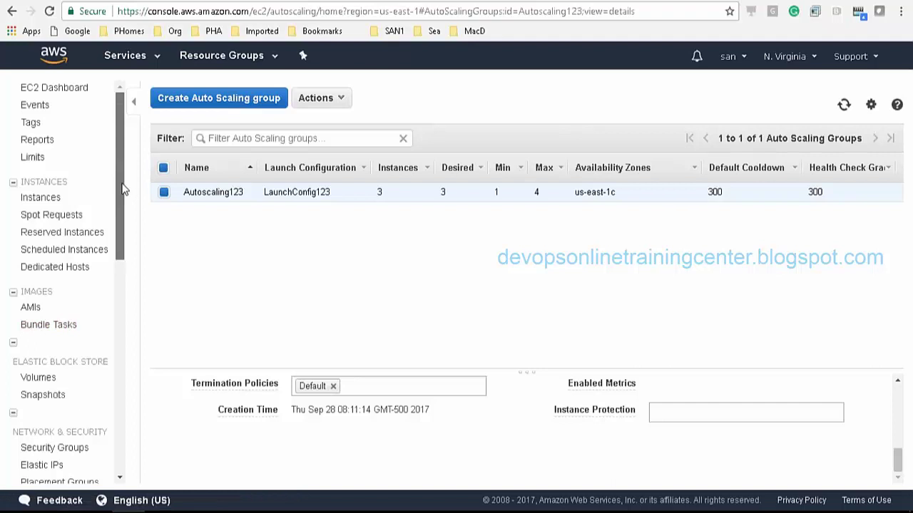
scroll(123, 189, "down", 2)
Step: Switch to the notes document and read from the load balancer exercise through the Auto Scaling section and its example
left_click(226, 499)
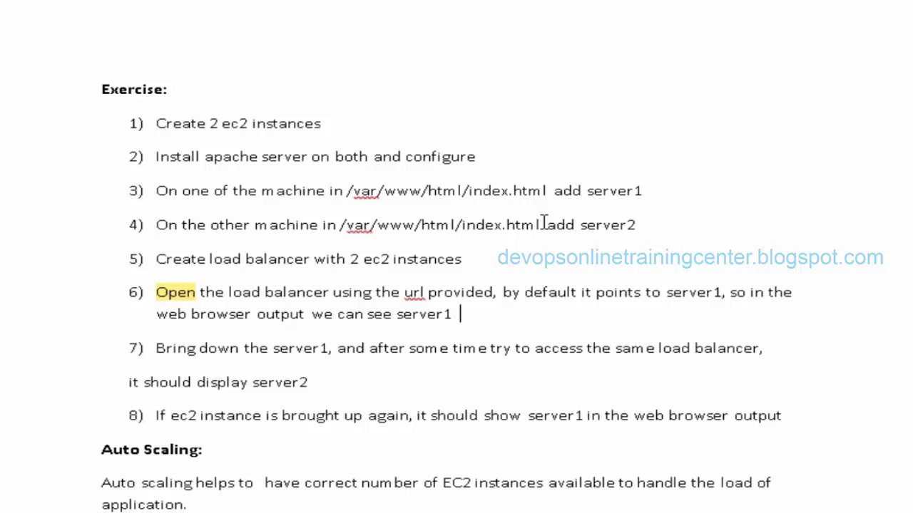
key("Down")
key("Down")
key("Down")
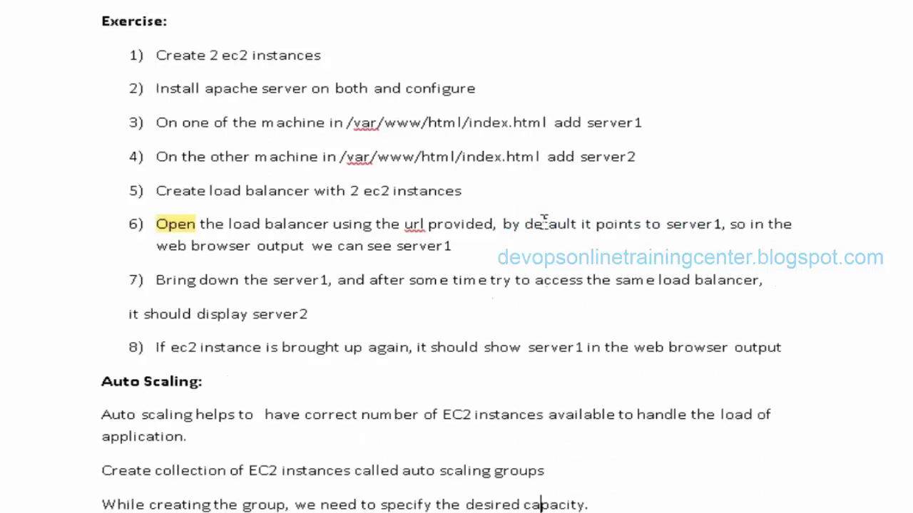
key("Down")
key("Down")
key("Down")
key("Down")
key("Down")
key("Down")
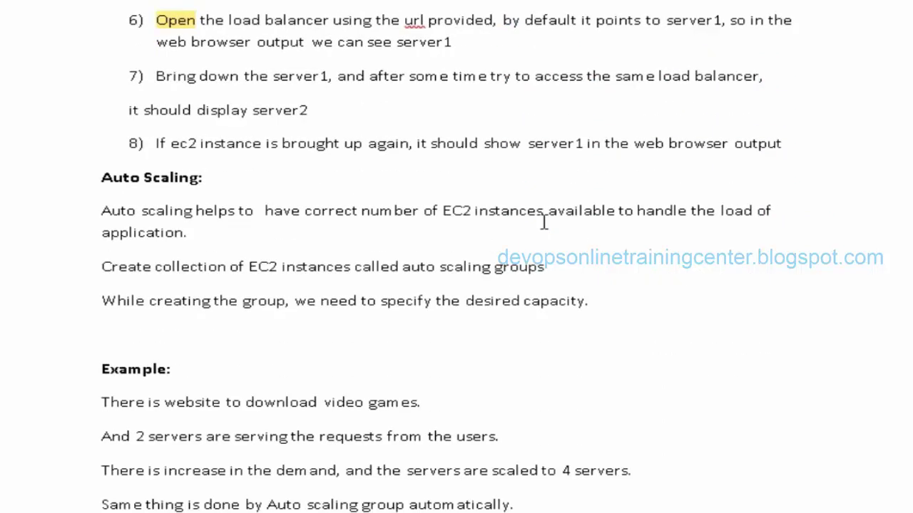
key("Down")
key("Down")
key("Down")
key("Down")
key("Down")
key("Down")
key("Down")
key("Down")
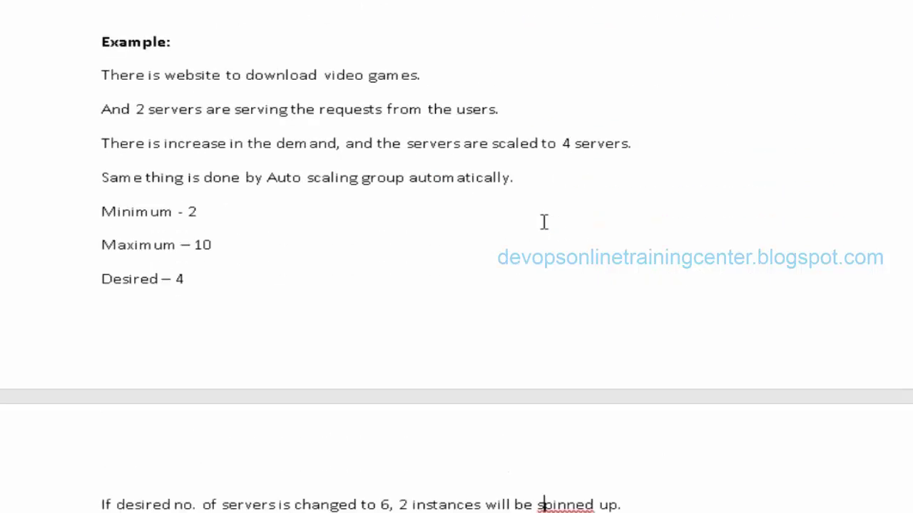
Step: Reread the Auto Scaling example and continue through the notes on launch configuration and creating an auto scaling group
key("Up")
key("Up")
key("Up")
key("Up")
key("Up")
key("Up")
key("Up")
key("Down")
key("Down")
key("Down")
key("Down")
key("Down")
key("Down")
key("Down")
key("Down")
key("Down")
key("Down")
key("Down")
key("Down")
key("Down")
key("Down")
key("Down")
key("Down")
key("Down")
key("Down")
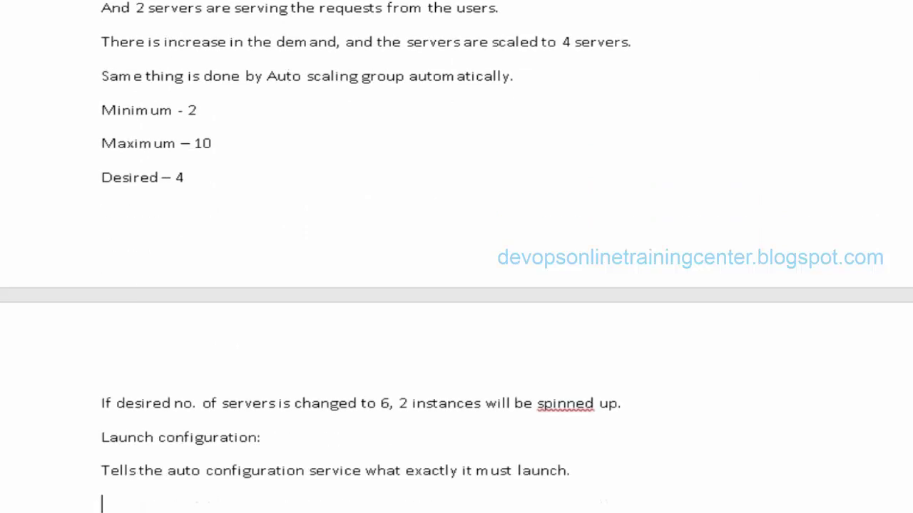
key("Down")
key("Down")
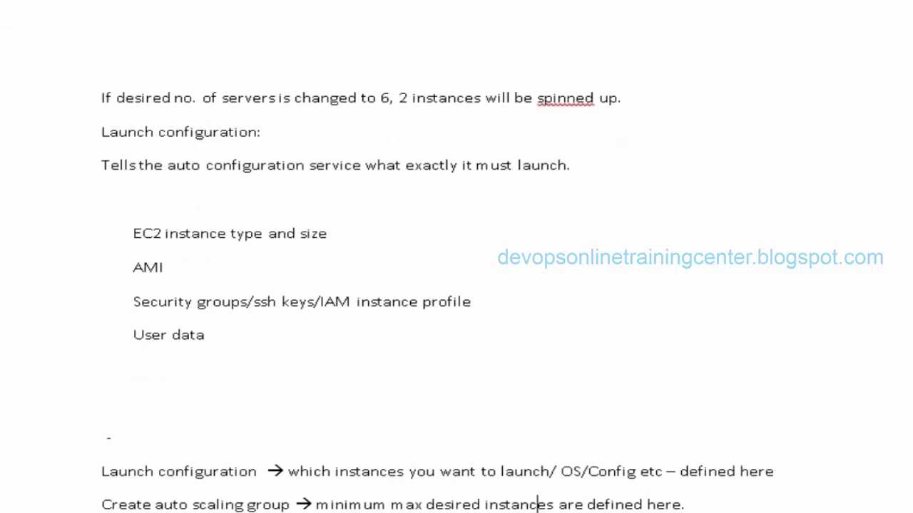
Step: Move on to the Elastic Block Storage section of the notes
key("Return")
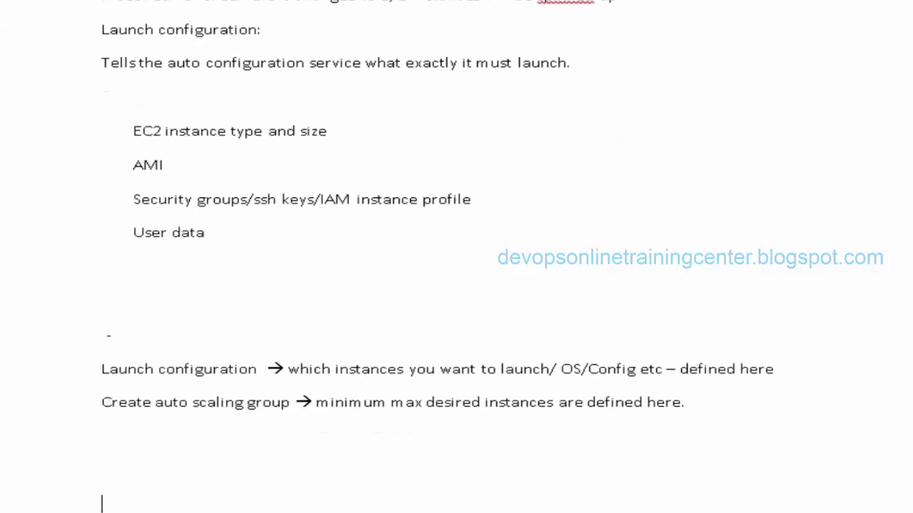
key("Return")
type("Elastic Block Storage:")
key("Return")
type("Is a virtual hard drive that can be used with ec2 instances.")
key("Return")
type("Can attach it to ec2 instance.")
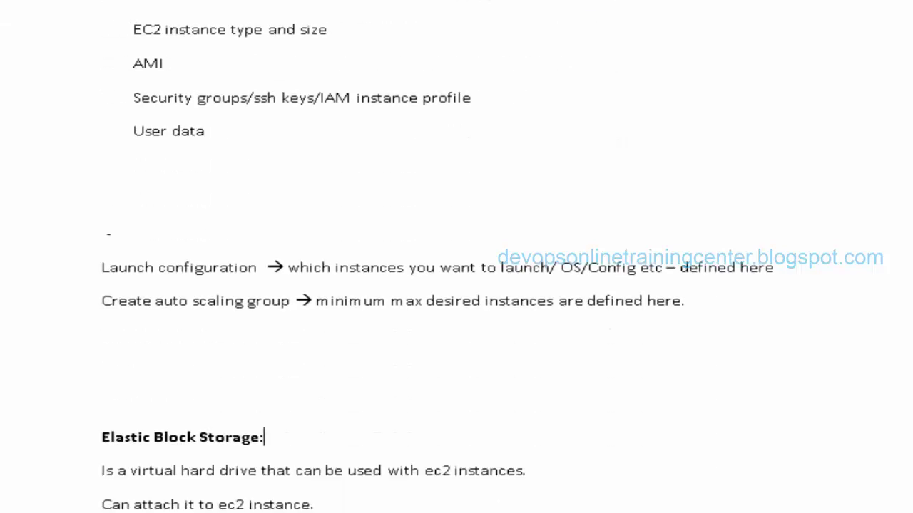
Step: Return to the Auto Scaling example in the notes and reread from there through the launch configuration details
scroll(456, 257, "up", 10)
left_click(515, 9)
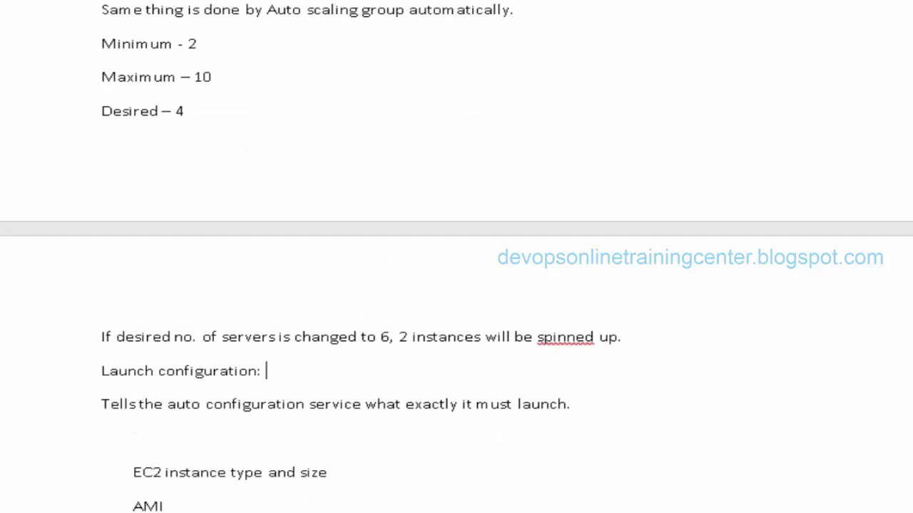
key("Up")
key("Up")
key("Up")
key("Up")
key("Up")
key("Up")
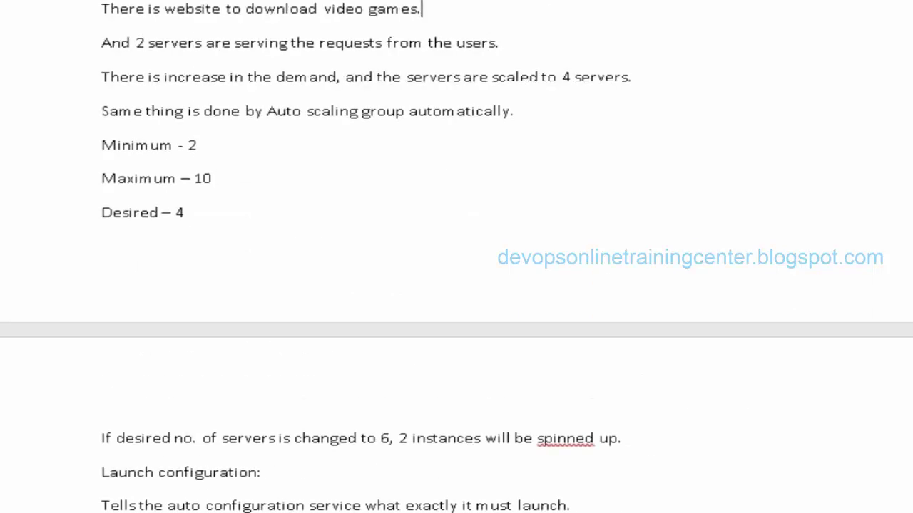
key("Up")
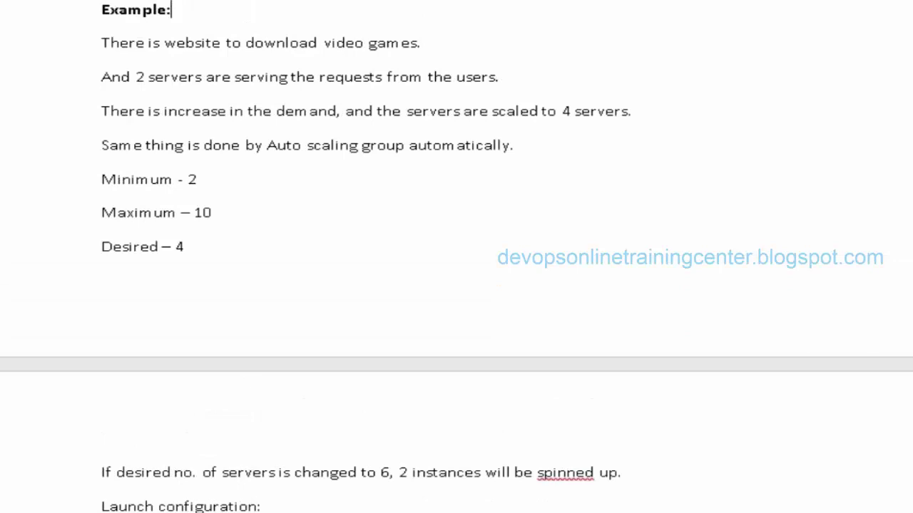
key("Down")
key("Down")
key("Down")
key("Down")
key("Down")
key("Down")
key("Down")
key("Down")
key("Down")
key("Down")
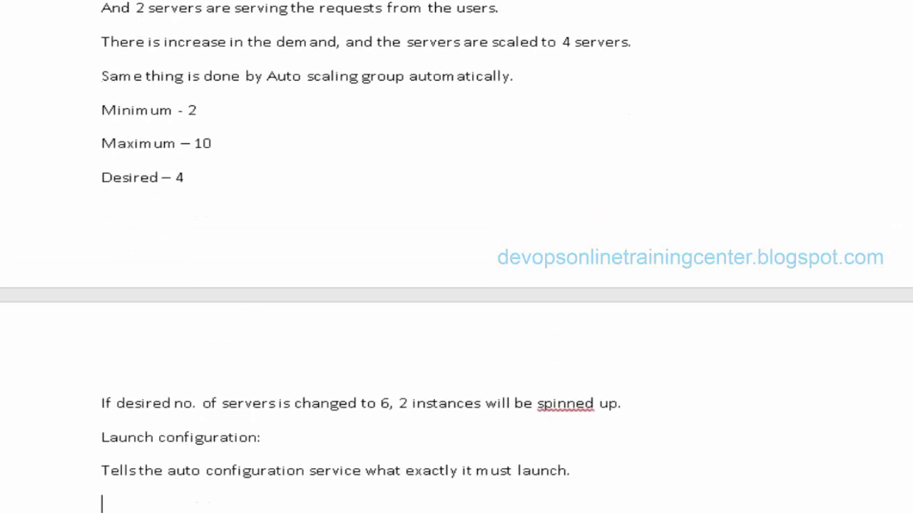
key("Down")
key("Down")
key("Down")
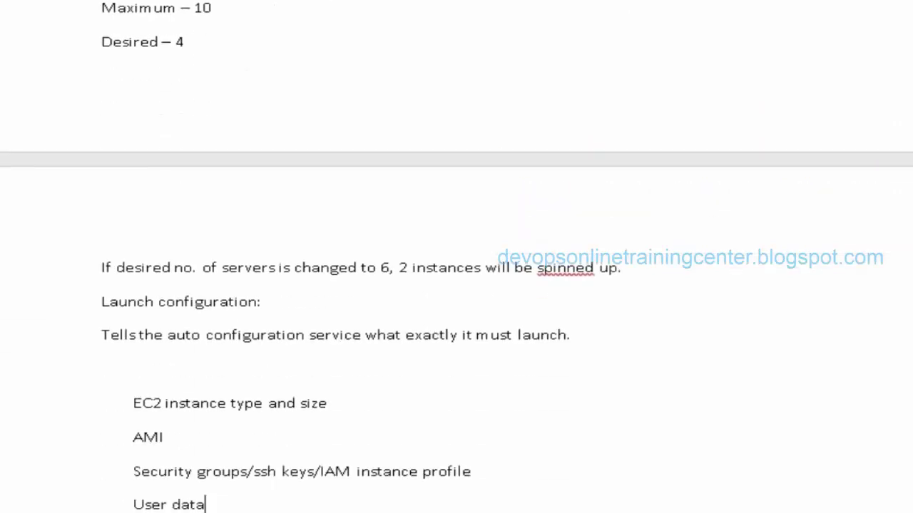
key("Down")
Step: Switch to the AWS console and start creating a Classic Load Balancer from the load balancers page
key("alt+Tab")
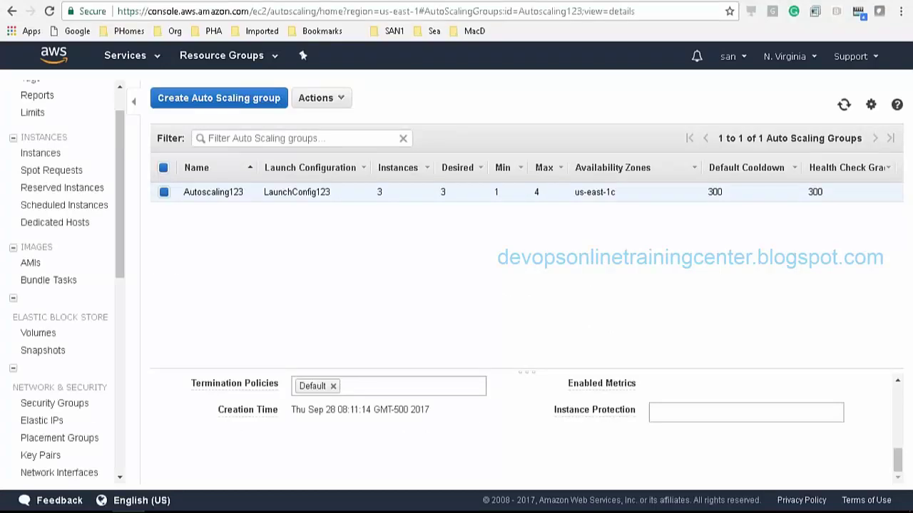
left_click_drag(121, 208, 122, 281)
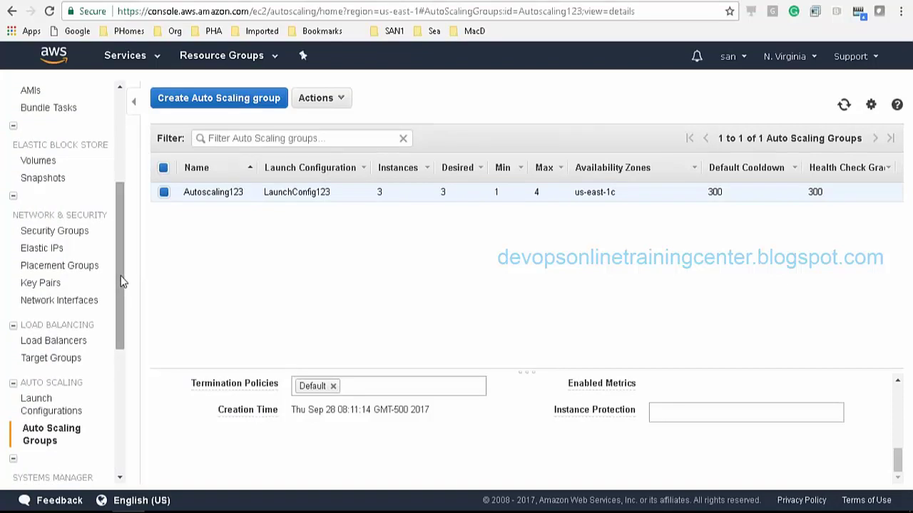
mouse_move(122, 284)
left_mouse_down()
mouse_move(122, 326)
mouse_move(122, 236)
mouse_move(121, 298)
left_mouse_up()
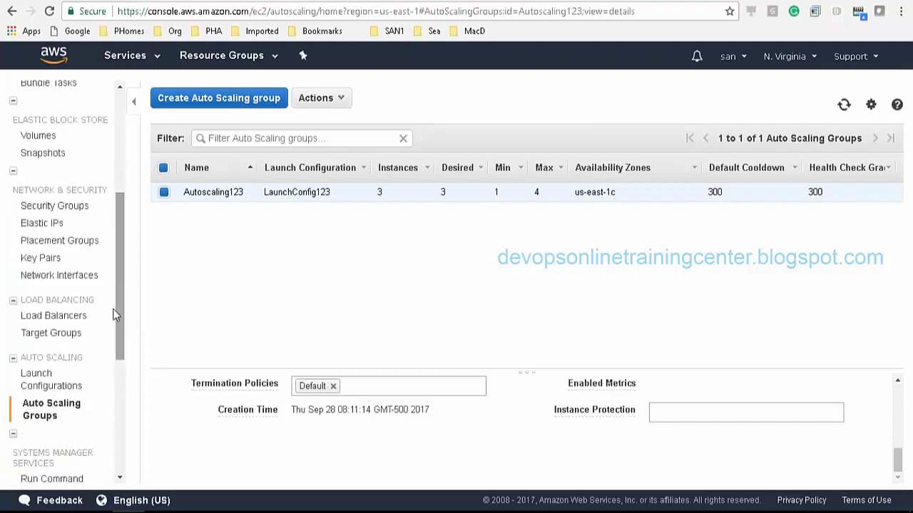
left_click(63, 322)
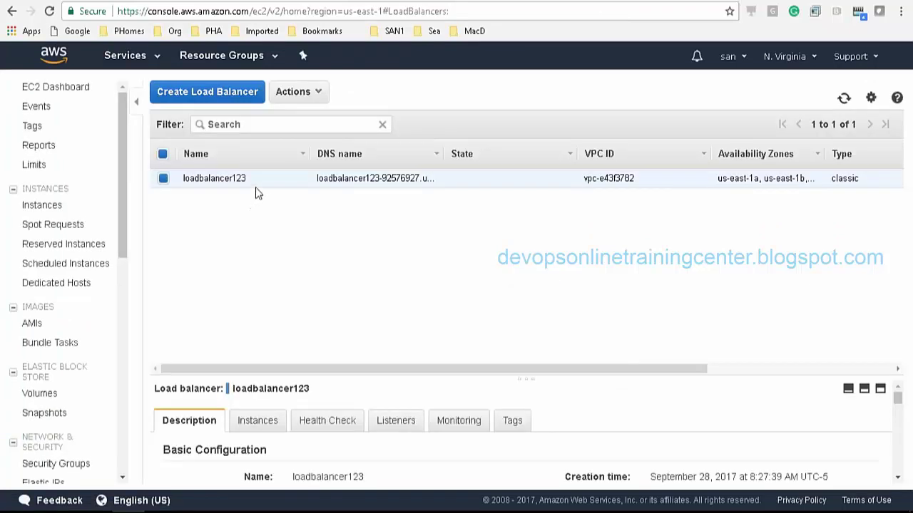
left_click(219, 92)
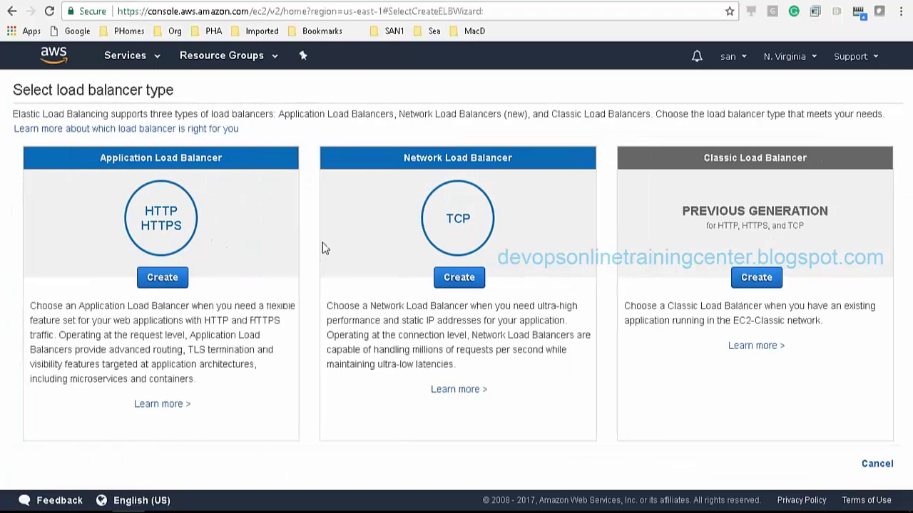
left_click(761, 278)
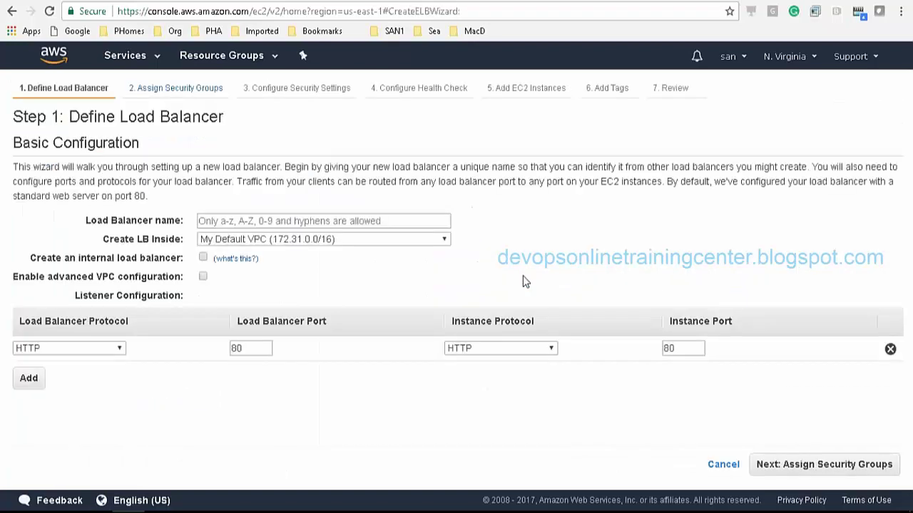
Step: Name the load balancer LoadBalancer1 and accept the default listener, security group and health check settings
left_click(363, 218)
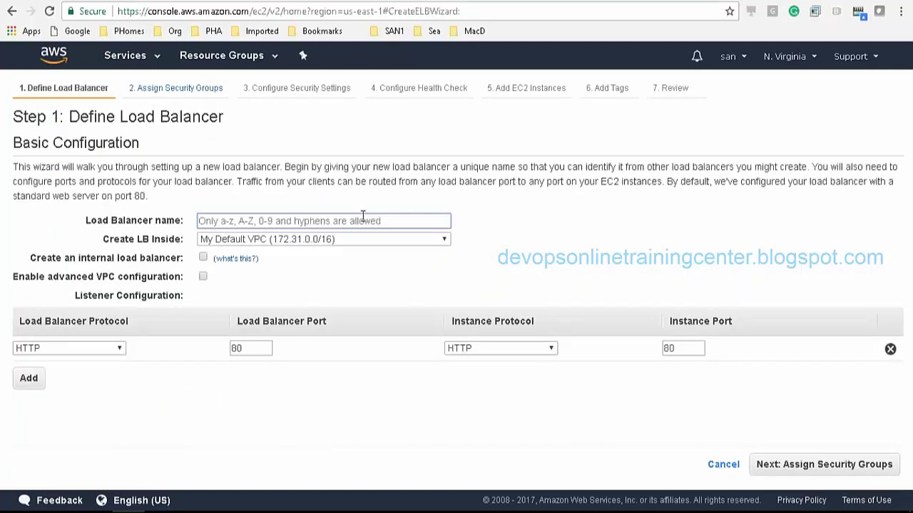
type("LoadBalancer1")
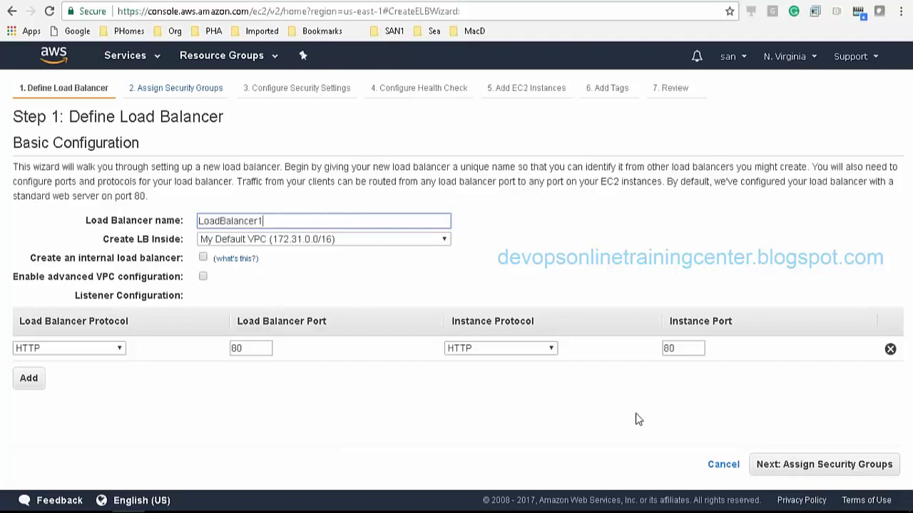
left_click(846, 468)
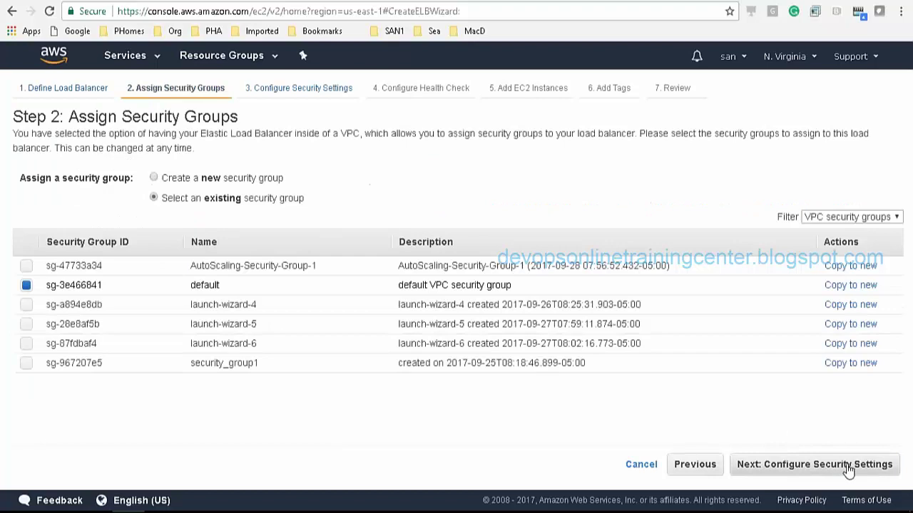
left_click(822, 467)
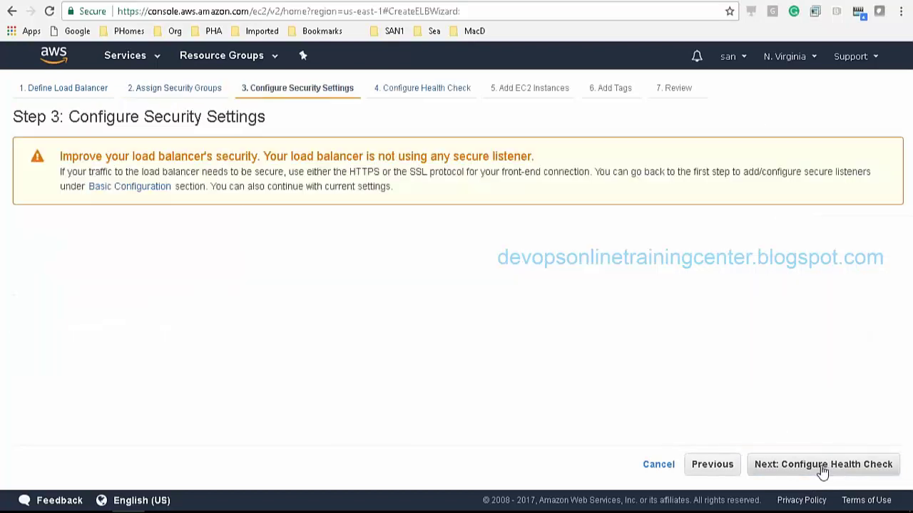
left_click(786, 467)
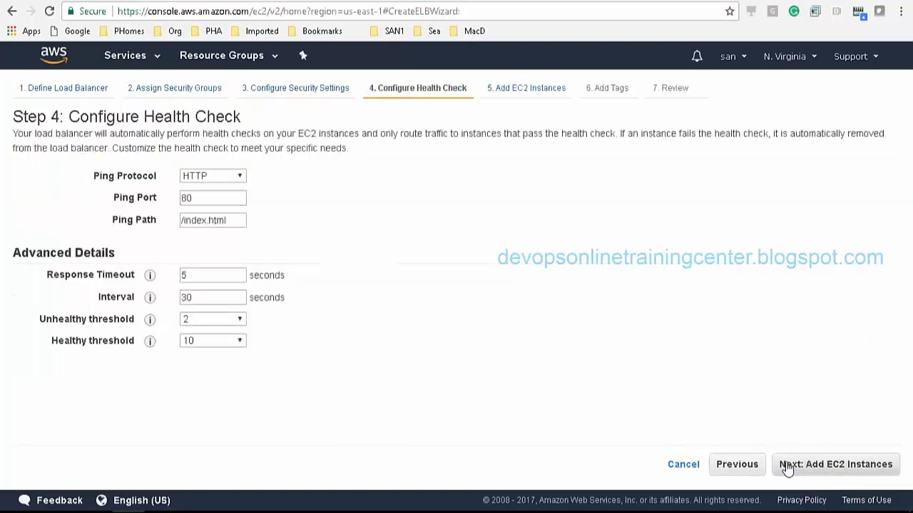
left_click(804, 467)
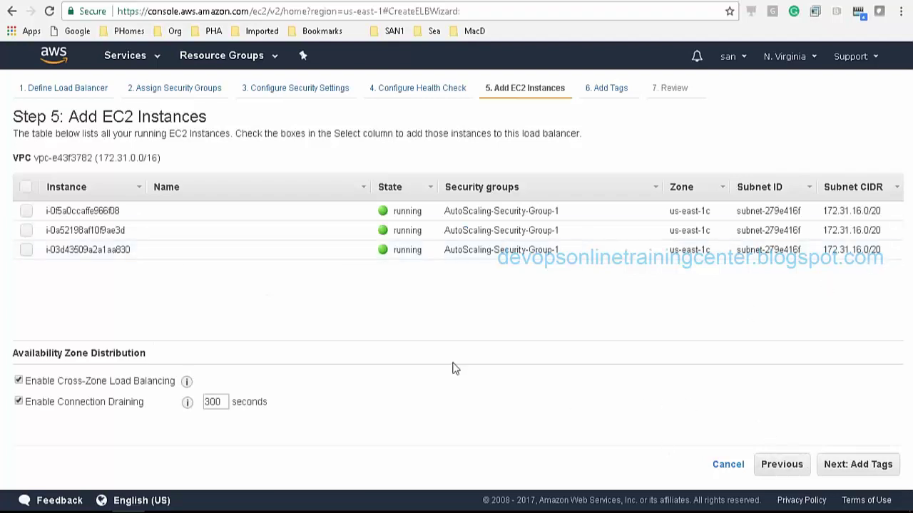
Step: Add instance i-0f5a0ccaffe966f08 to the load balancer and continue to the review without tags
left_click(26, 212)
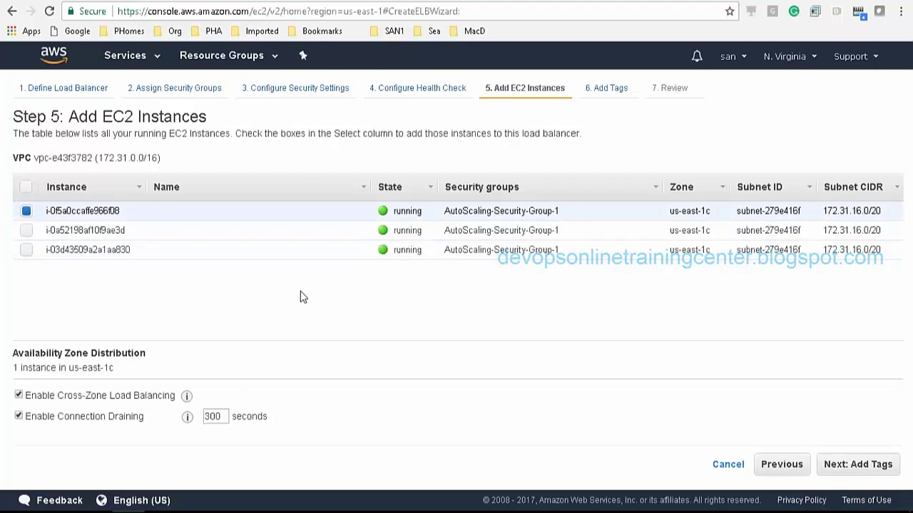
left_click(843, 466)
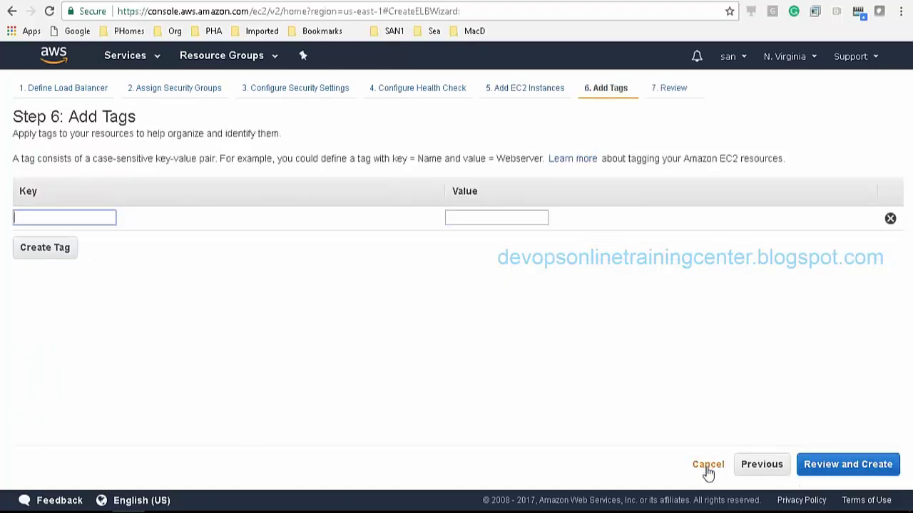
left_click(841, 466)
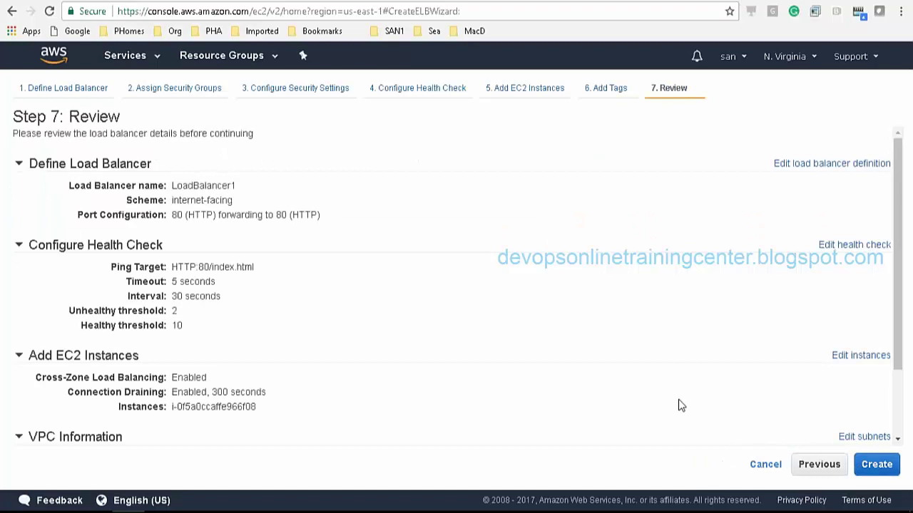
Step: Check the full review summary, create the load balancer and return to the load balancer list
left_click_drag(898, 292, 906, 399)
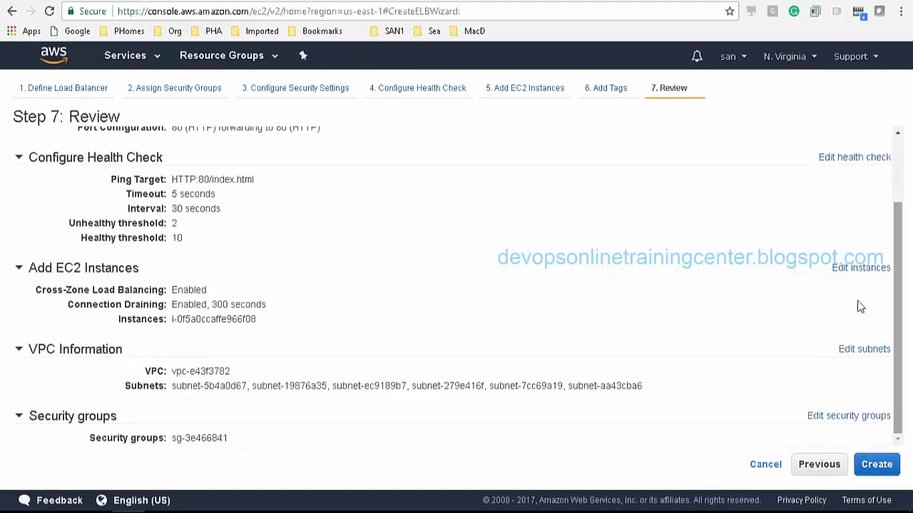
mouse_move(899, 333)
left_mouse_down()
mouse_move(898, 265)
mouse_move(900, 344)
left_mouse_up()
left_click(876, 464)
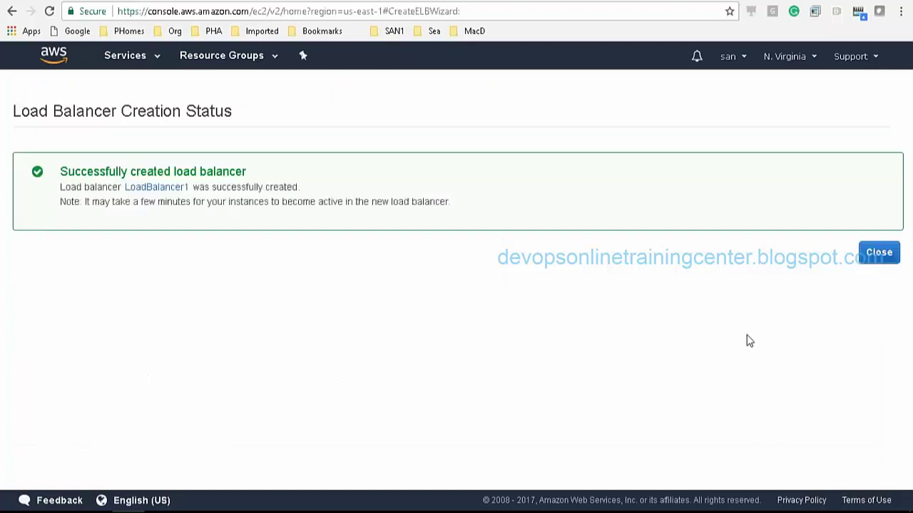
left_click(878, 253)
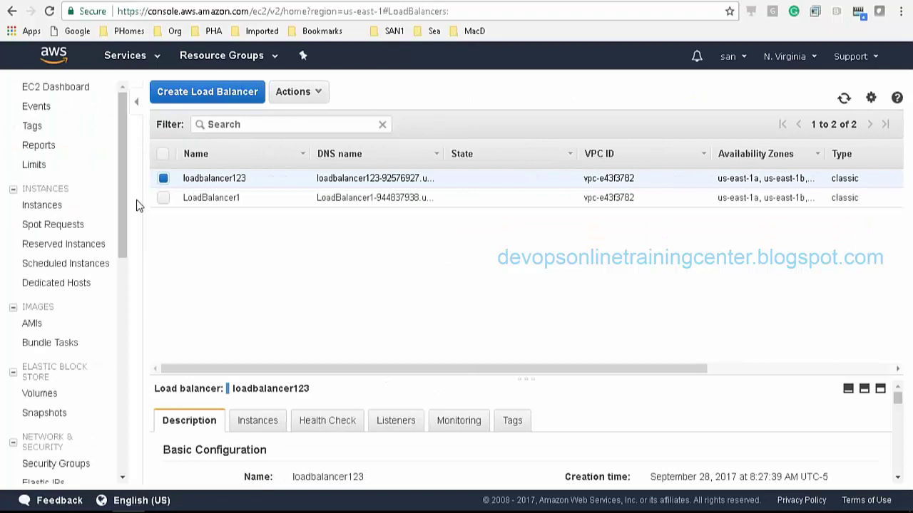
Step: Select only LoadBalancer1 in the list and look through its description details
left_click(163, 179)
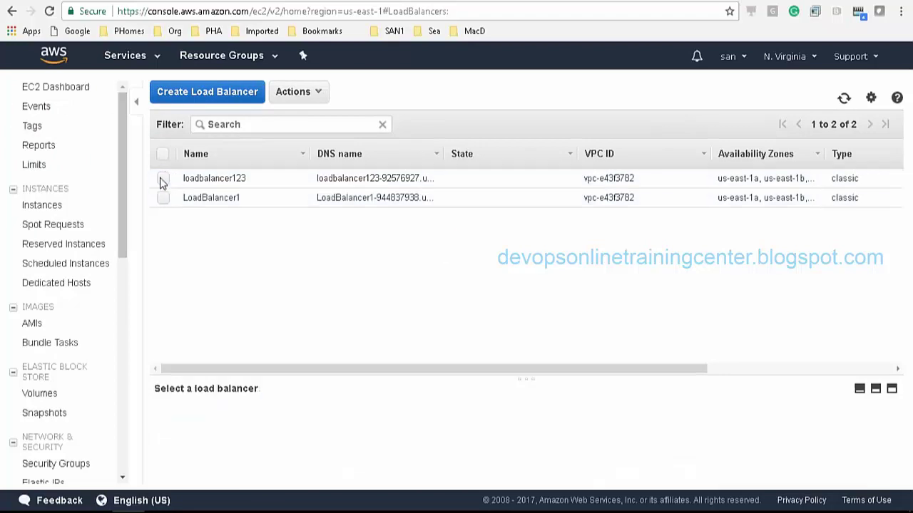
left_click(163, 199)
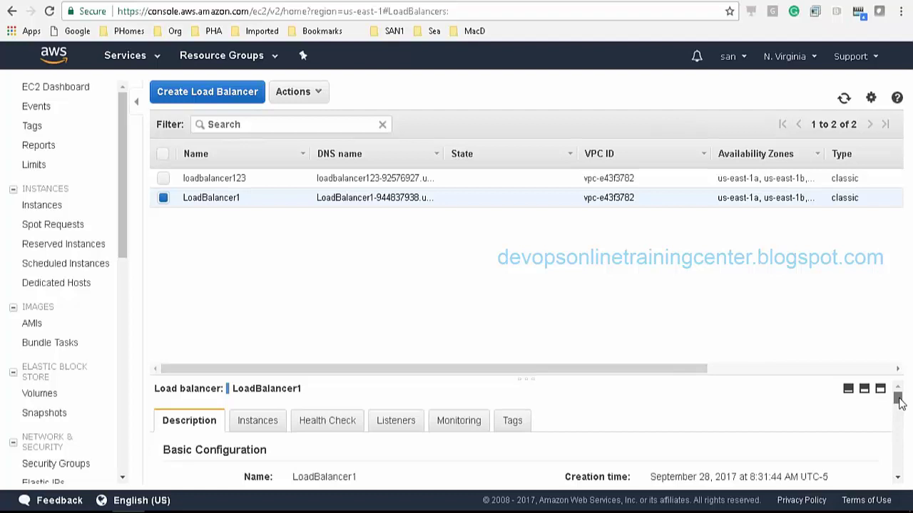
left_click_drag(899, 402, 900, 481)
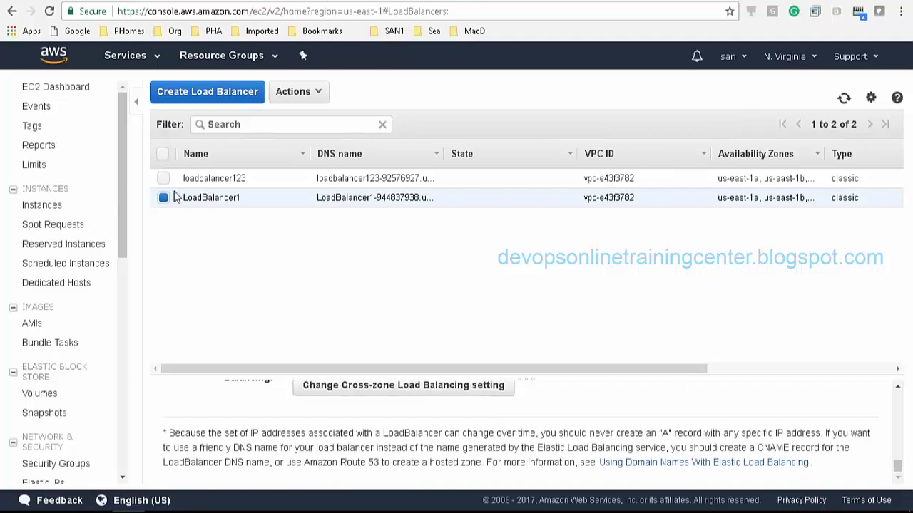
Step: Start creating a new Auto Scaling group from the existing launch configuration LaunchConfig123
left_click_drag(123, 198, 124, 332)
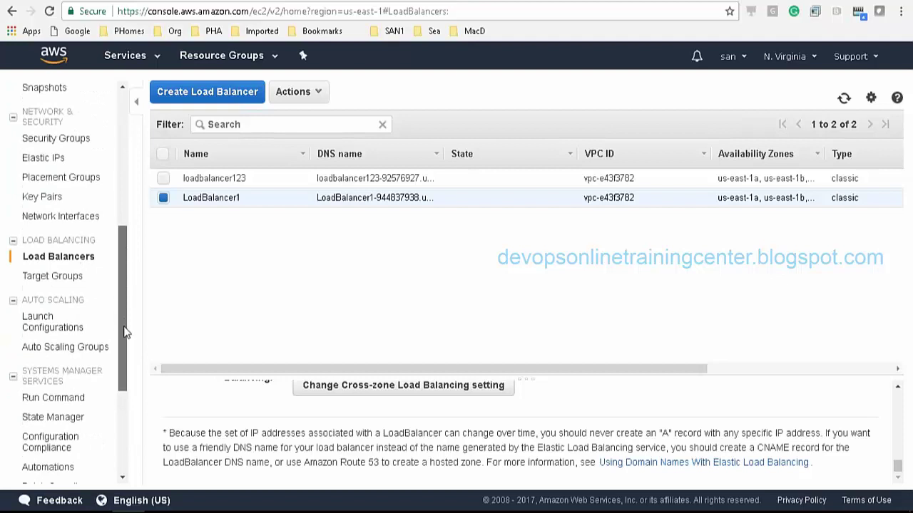
left_click(45, 351)
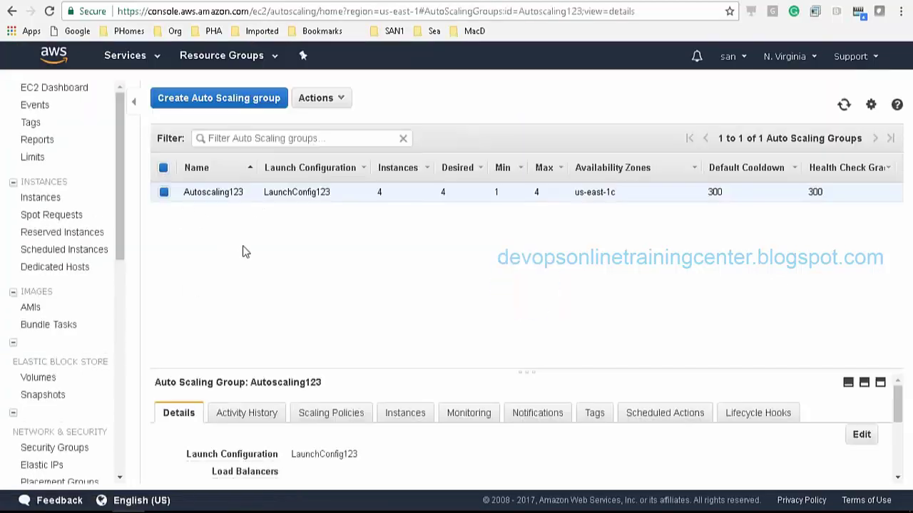
left_click(265, 106)
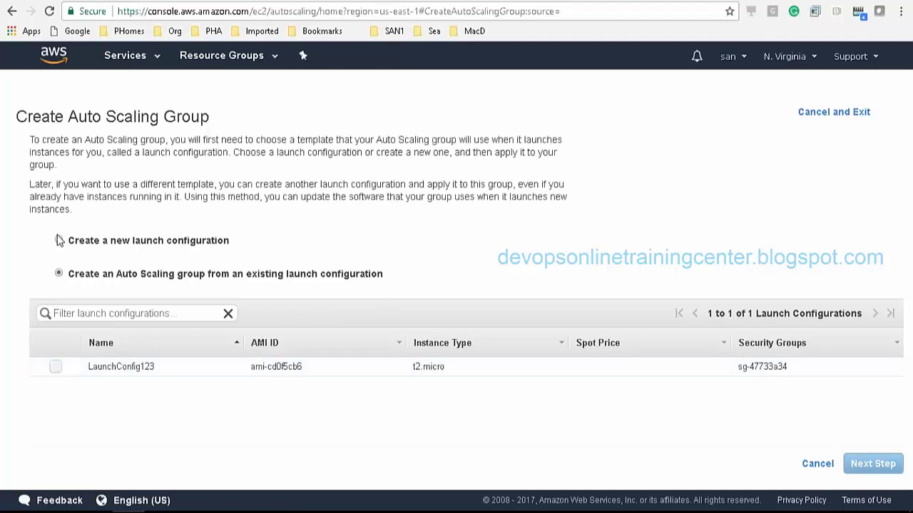
left_click(55, 367)
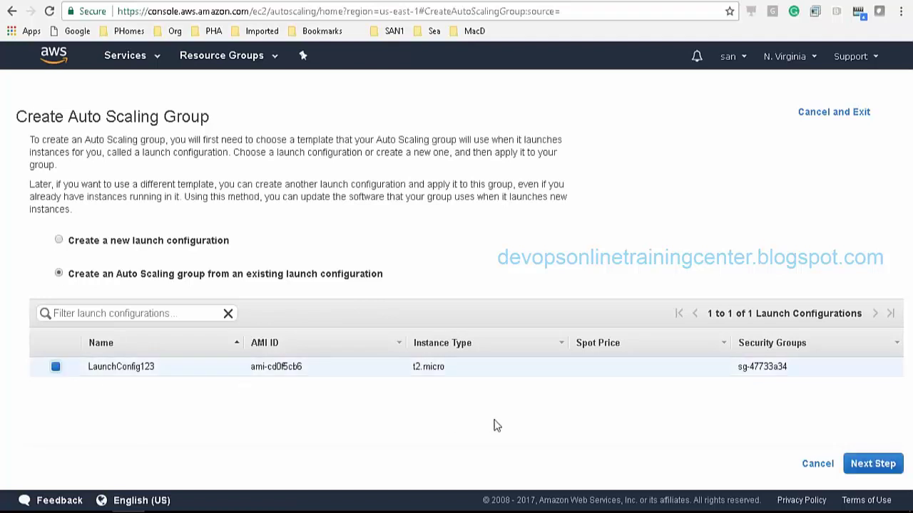
left_click(892, 468)
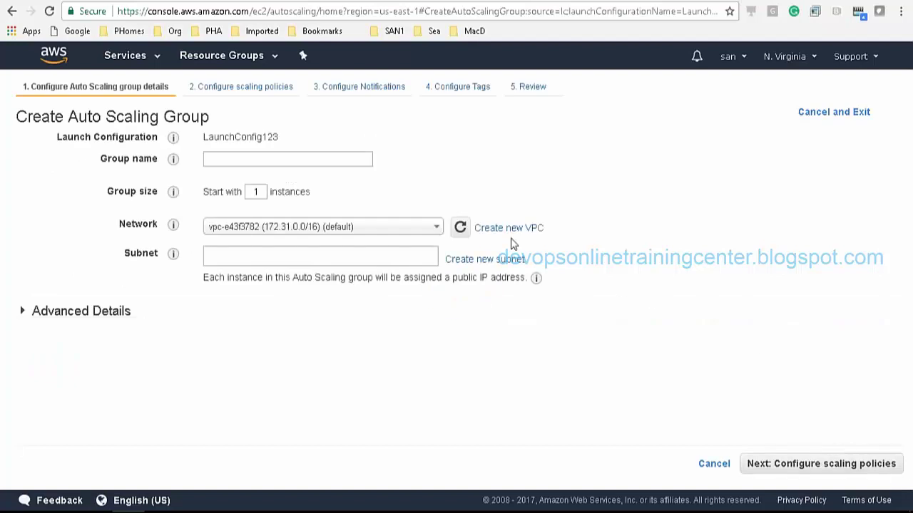
Step: Name the Auto Scaling group Autoscal1 and assign it the default us-east-1c subnet, subnet-279e416f
left_click(238, 159)
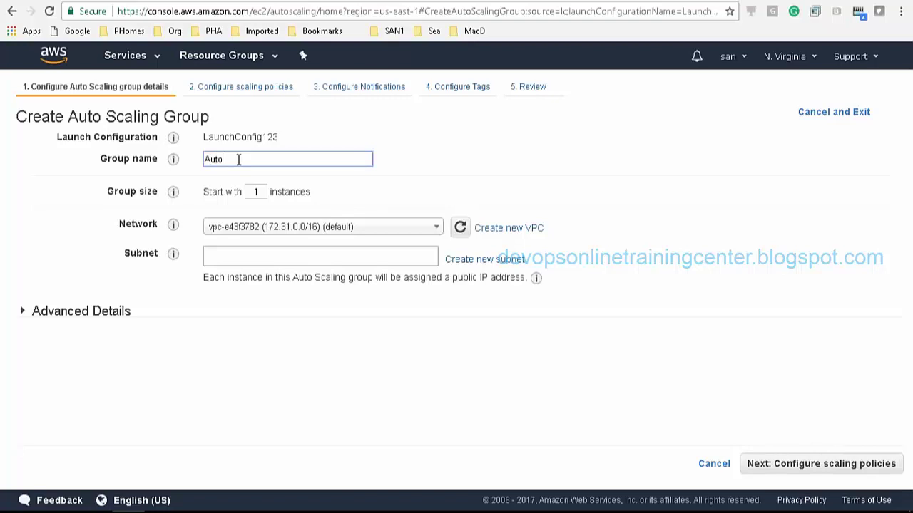
type("Autoscal1")
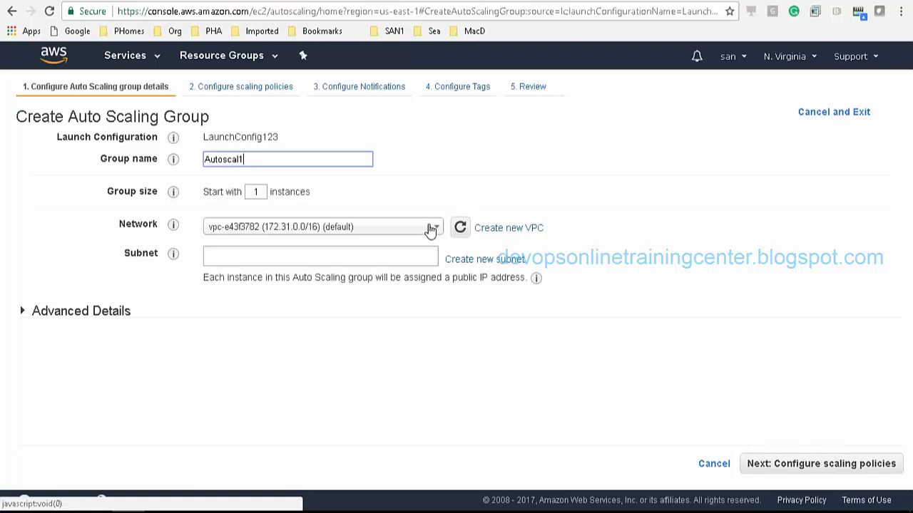
left_click(406, 257)
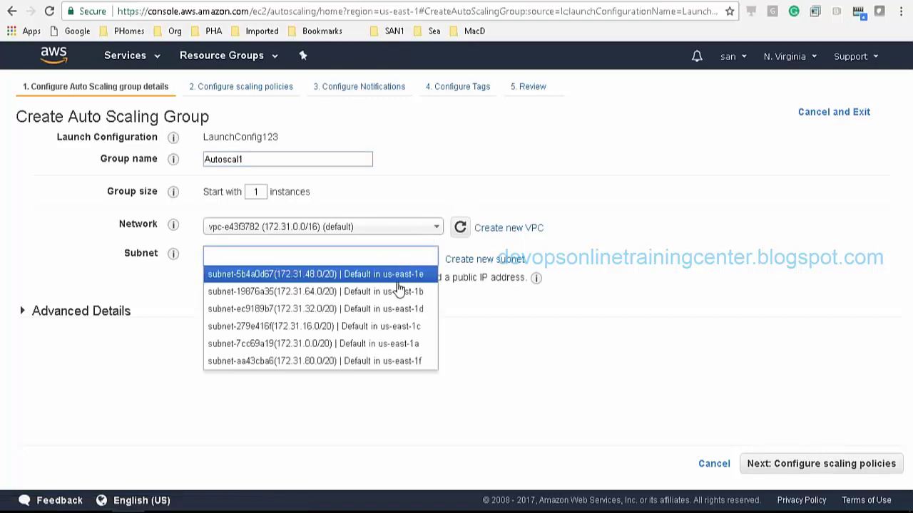
left_click(393, 326)
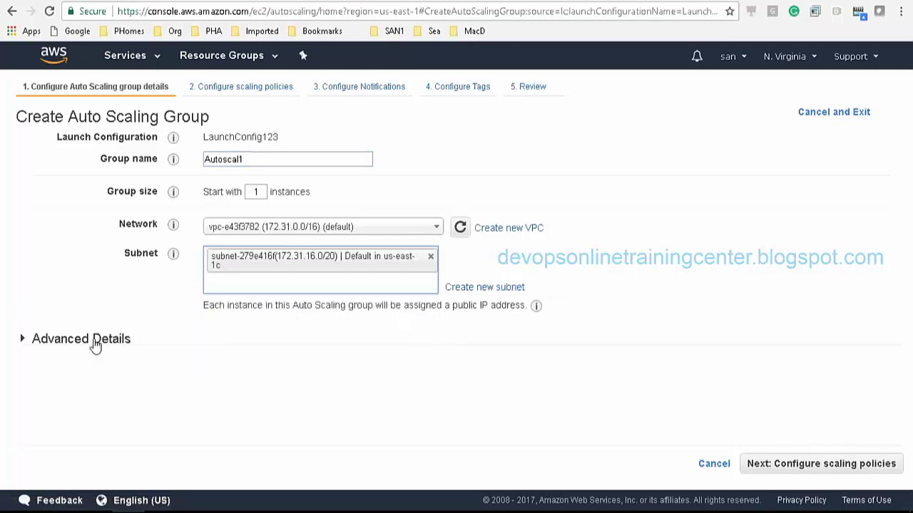
Step: In the advanced details, let the group receive load balancer traffic and attach the classic load balancer loadbalancer123
left_click(25, 339)
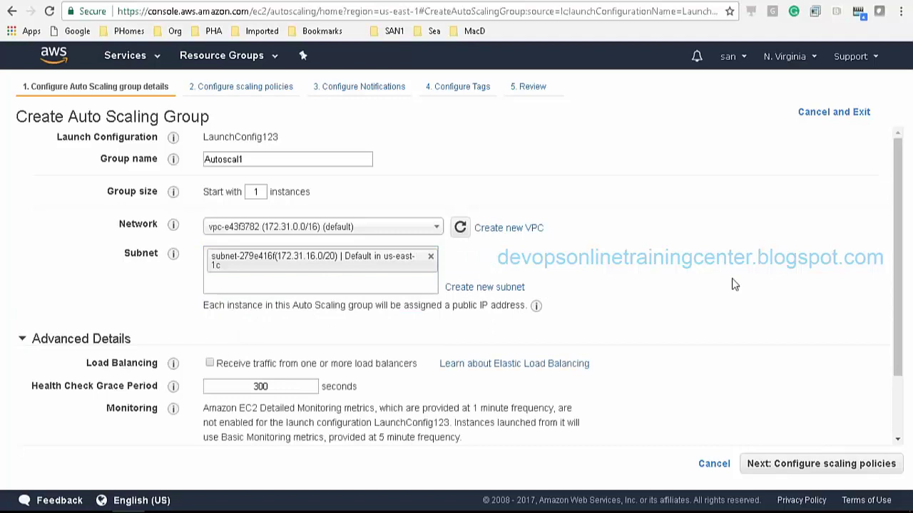
left_click_drag(903, 264, 908, 354)
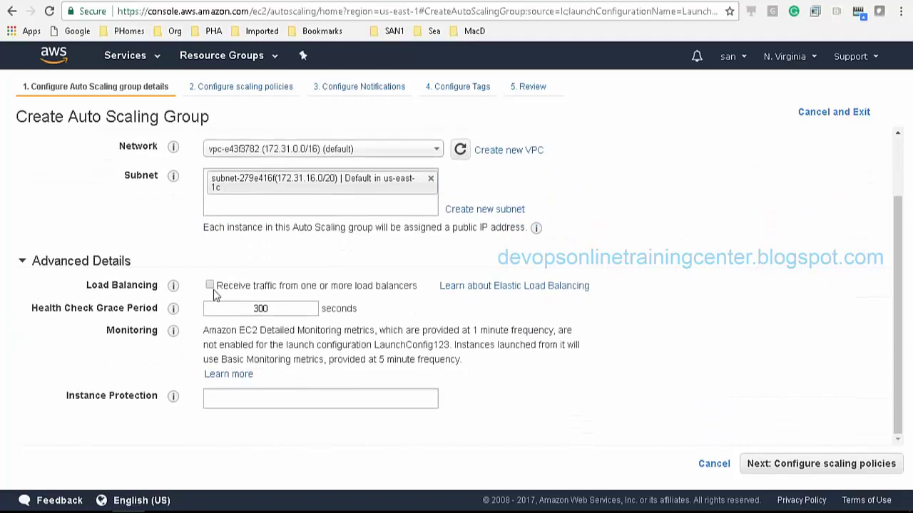
mouse_move(171, 293)
double_click(870, 414)
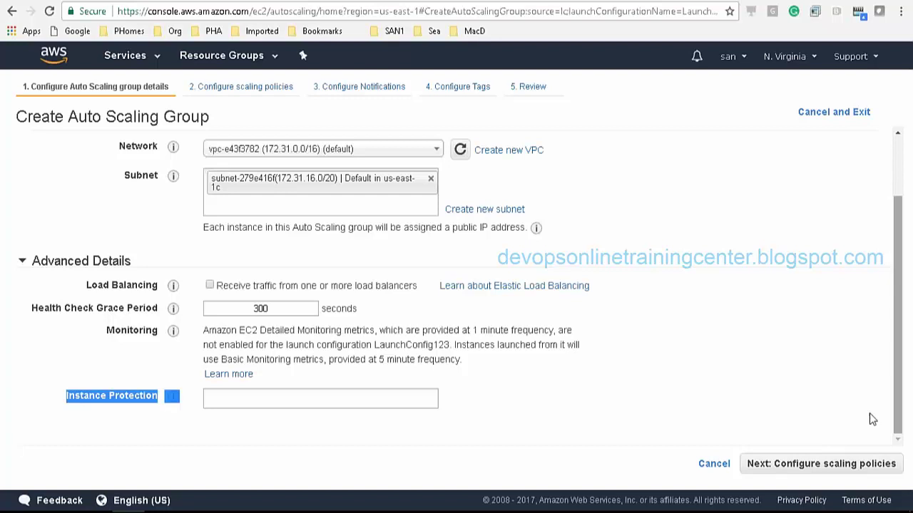
left_click(641, 404)
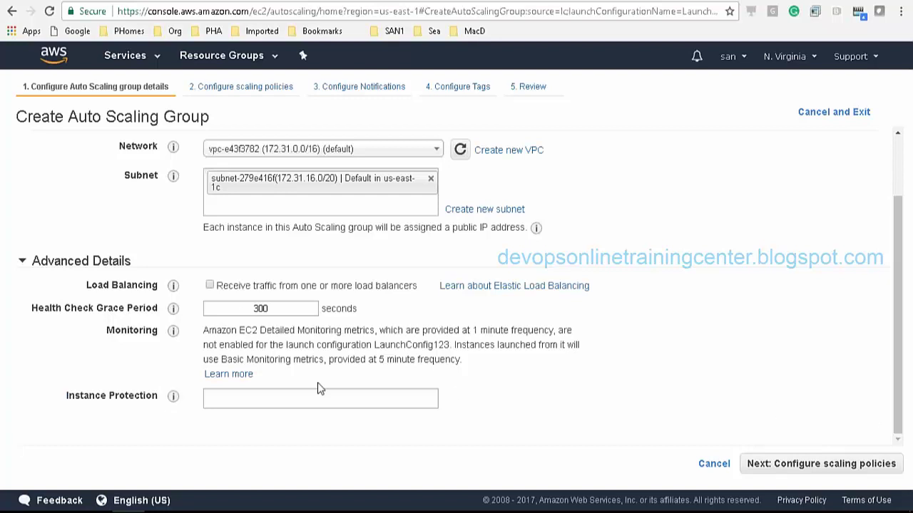
left_click(208, 286)
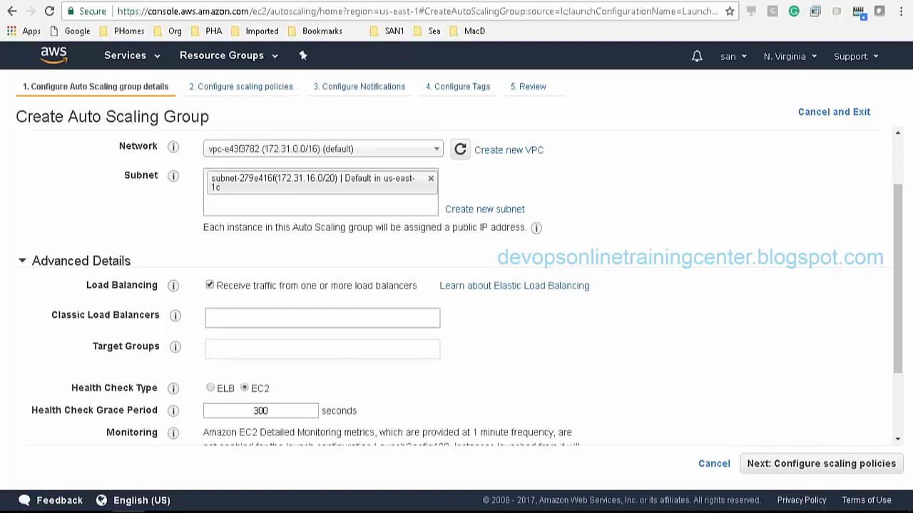
left_click(219, 316)
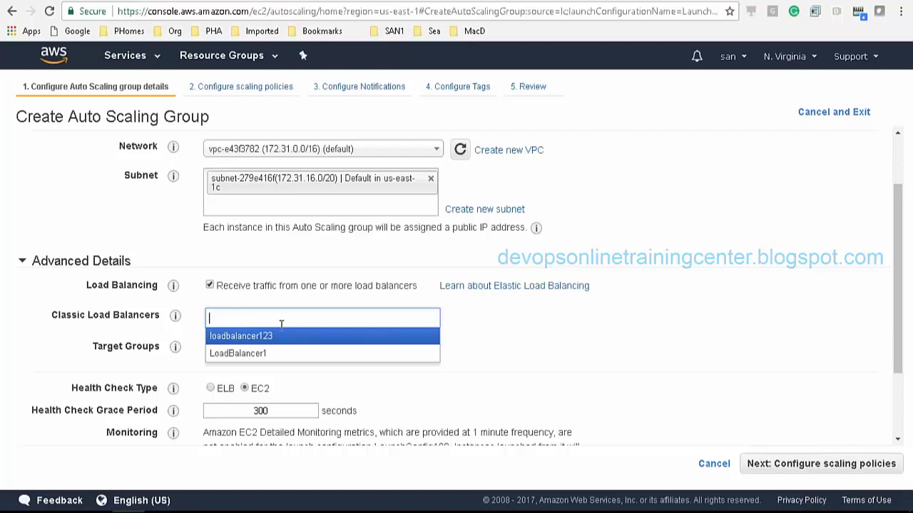
left_click(241, 336)
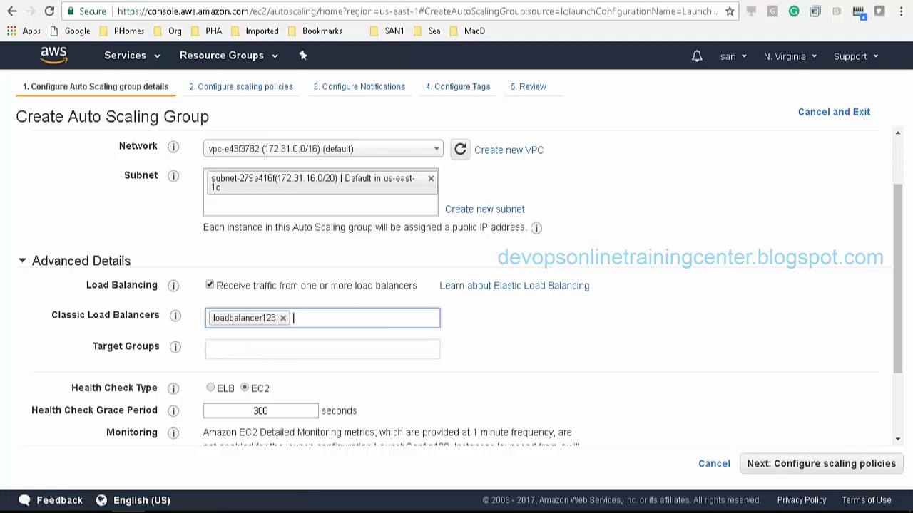
double_click(86, 116)
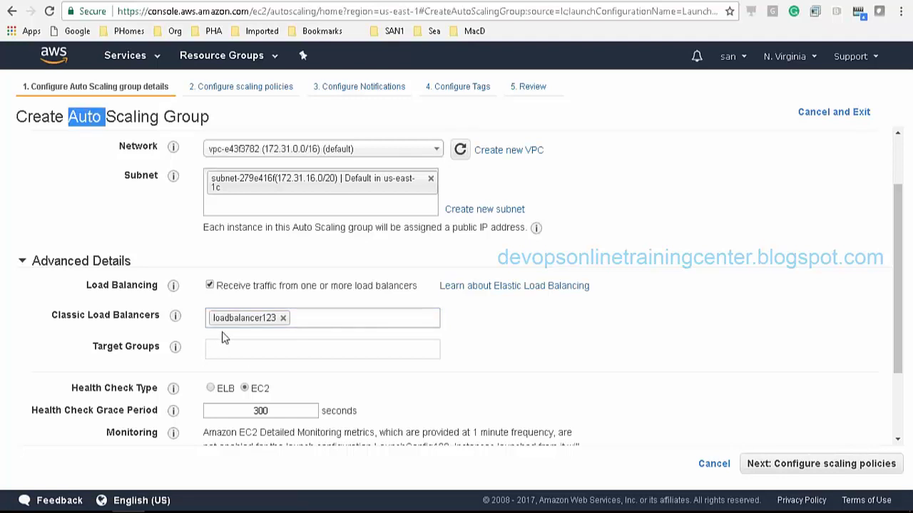
Step: Add LoadBalancer1 as a second classic load balancer and remove it again
left_click(306, 319)
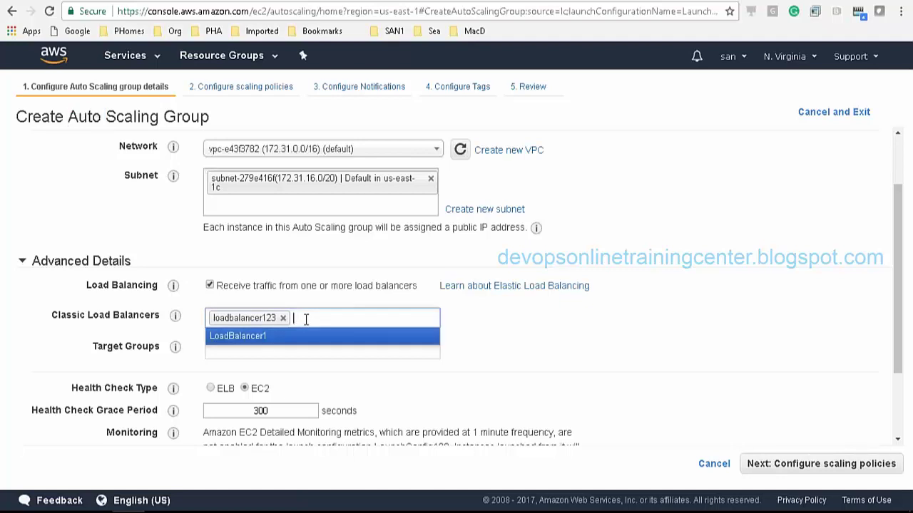
left_click(262, 336)
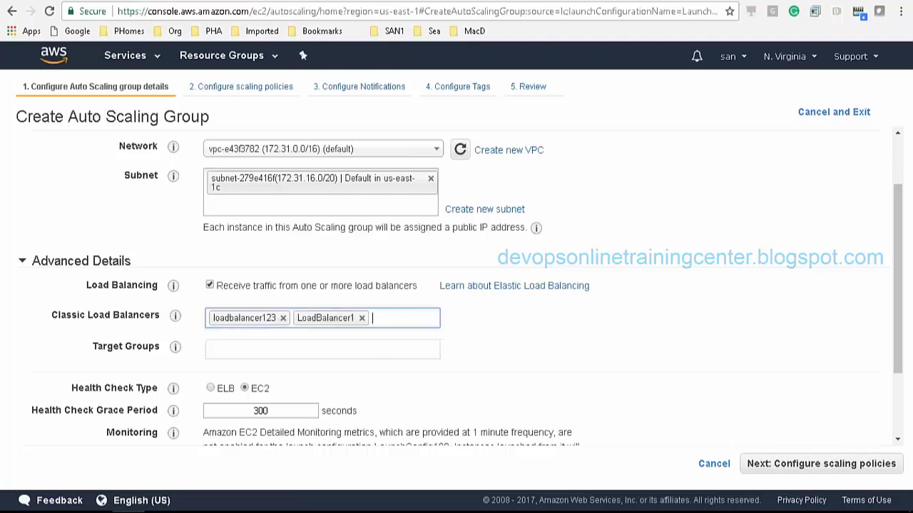
left_click(361, 318)
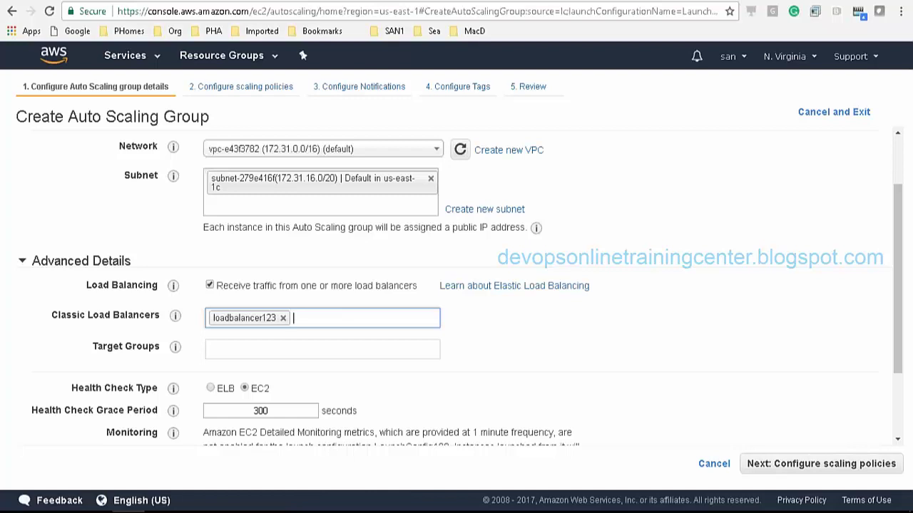
left_click(130, 226)
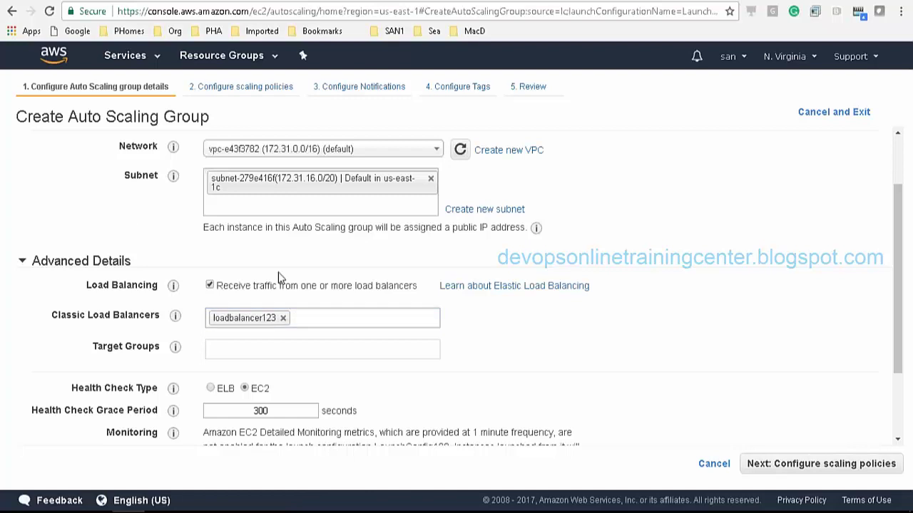
Step: Continue to the scaling policy settings and choose to adjust the group's capacity with scaling policies
left_click(812, 465)
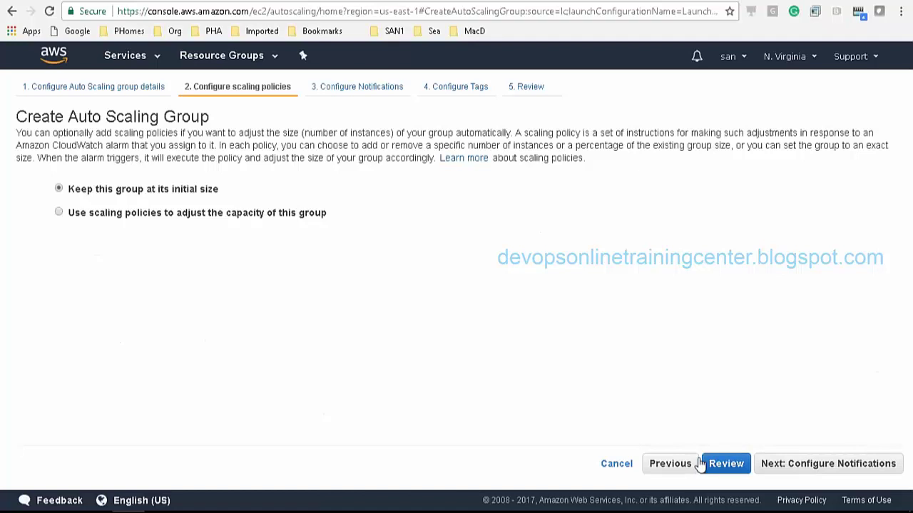
left_click(59, 212)
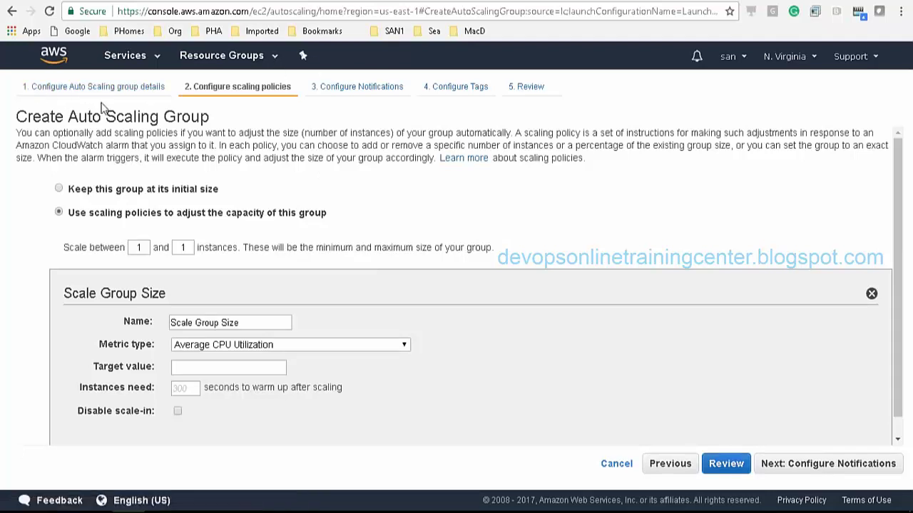
Step: Leave the group creation wizard and return through EC2 to the list of existing Auto Scaling groups
left_click(151, 57)
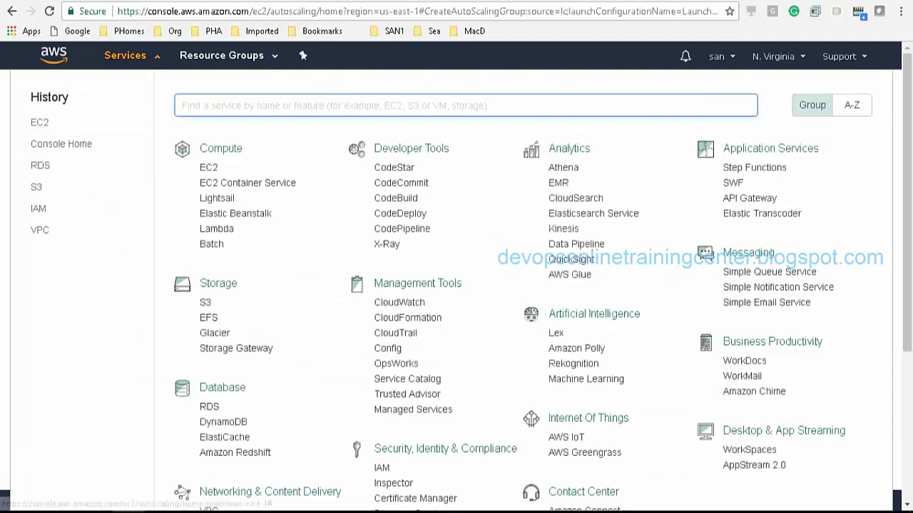
left_click(209, 167)
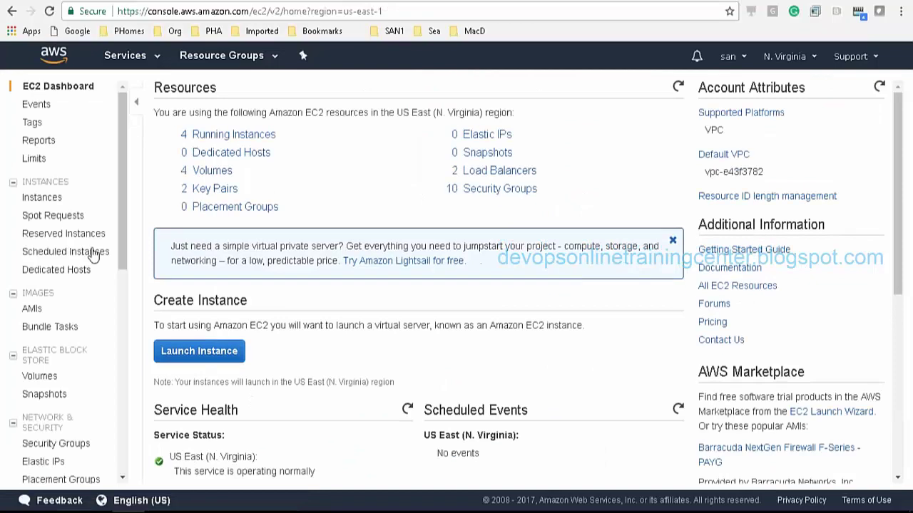
left_click_drag(122, 169, 125, 338)
left_click(65, 244)
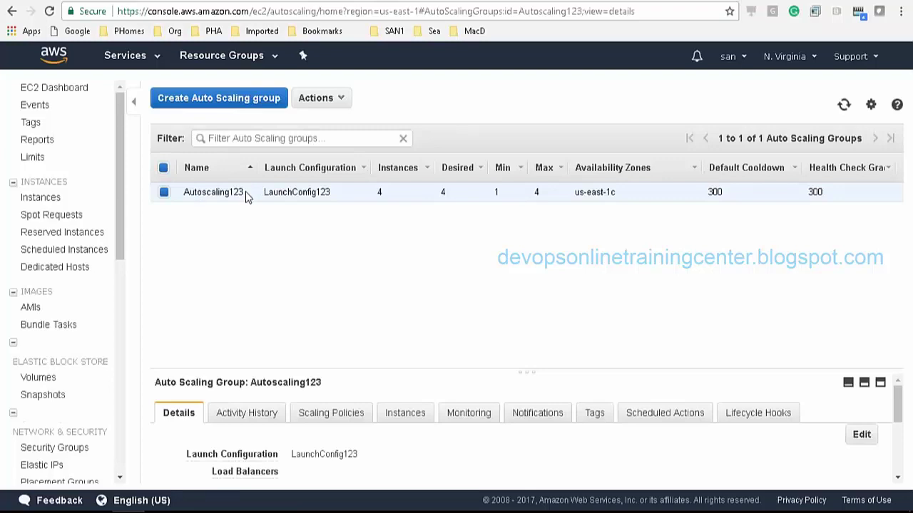
Step: Open the scale-in-policy of Autoscaling123 for editing and examine its alarm condition and instance removal action
left_click(332, 419)
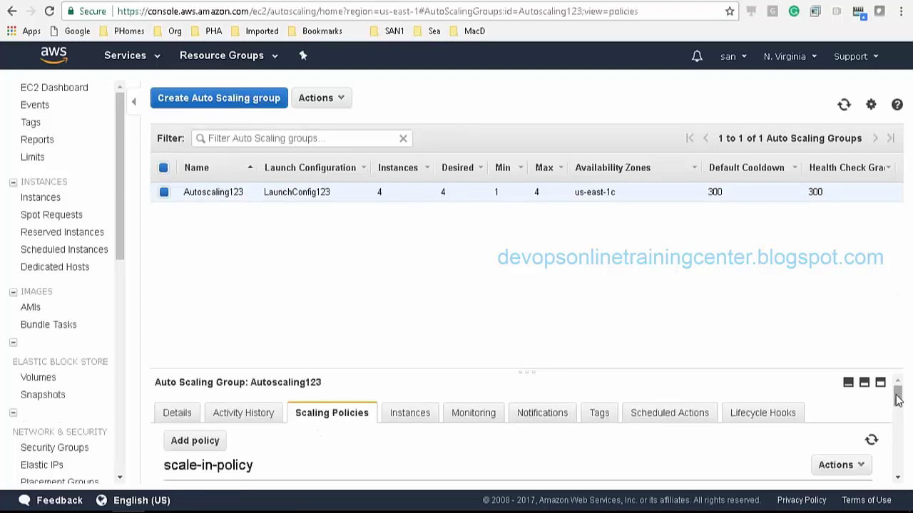
left_click_drag(897, 397, 898, 403)
left_click(859, 438)
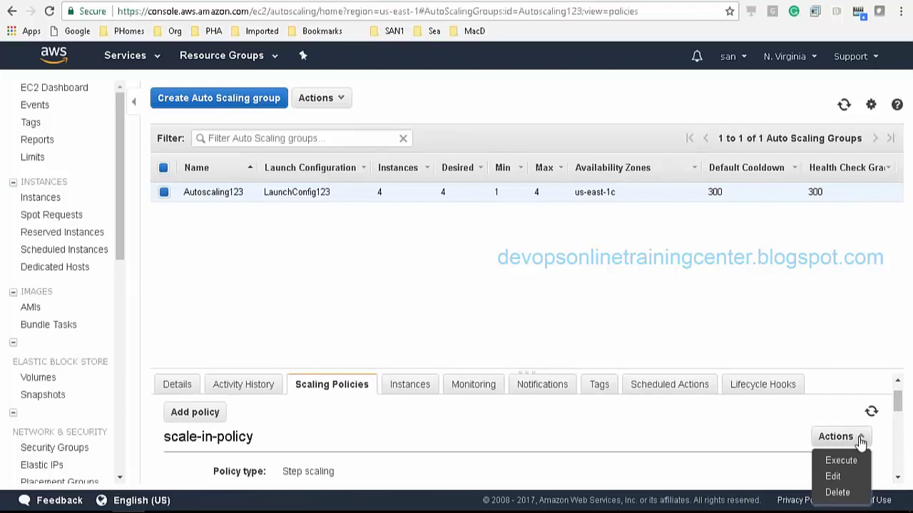
left_click(834, 476)
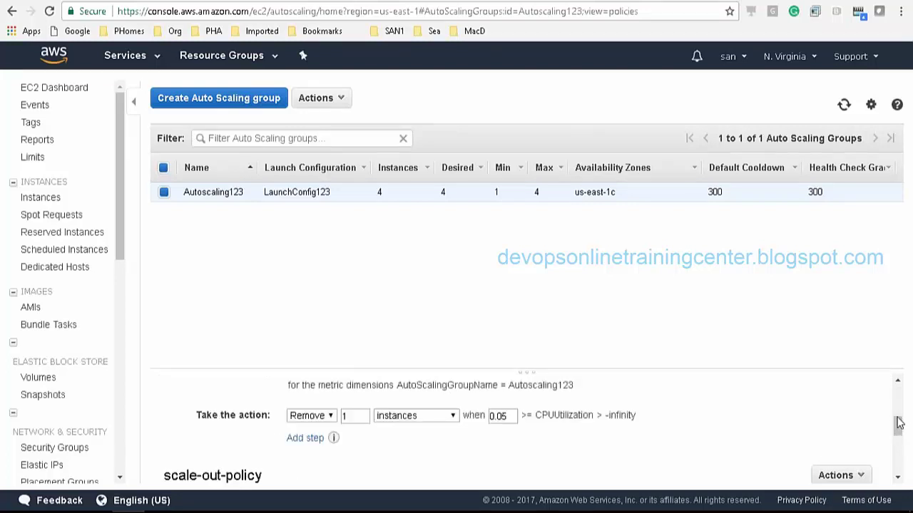
scroll(896, 421, "up", 1)
scroll(898, 423, "up", 2)
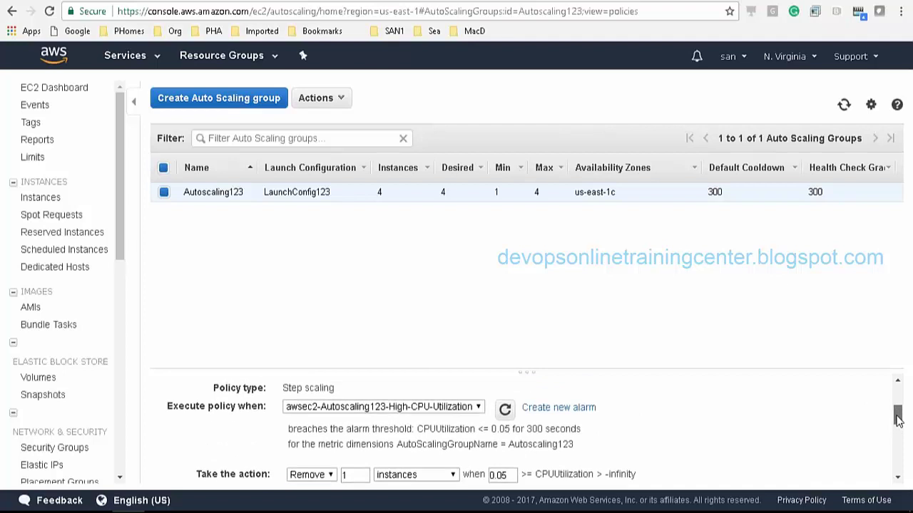
mouse_move(898, 421)
left_mouse_down()
mouse_move(897, 475)
mouse_move(898, 416)
mouse_move(898, 426)
left_mouse_up()
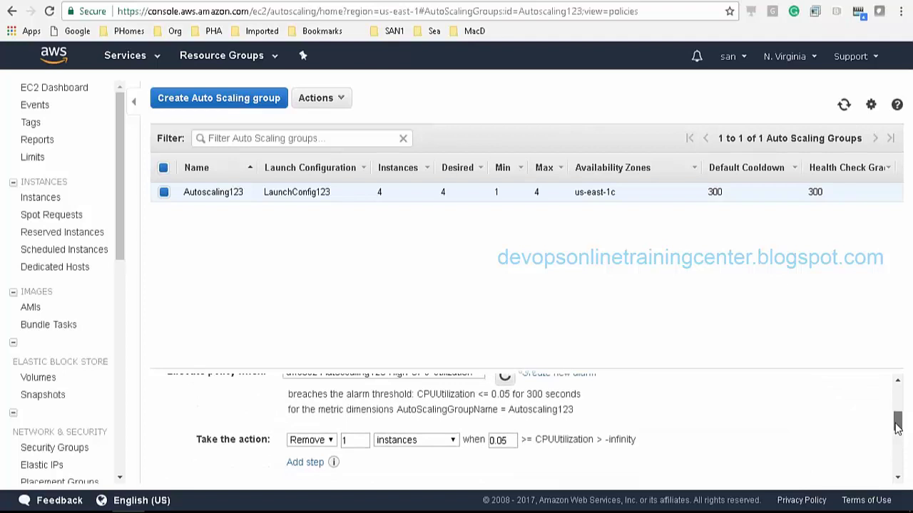
Step: Try adding another step to the scale-in-policy's action and remove it again
left_click(315, 463)
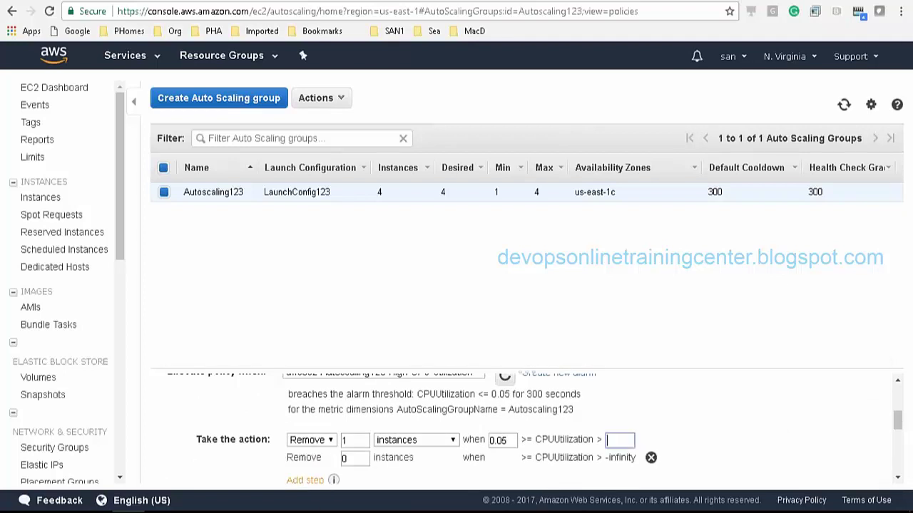
left_click(651, 458)
left_click_drag(897, 412, 902, 411)
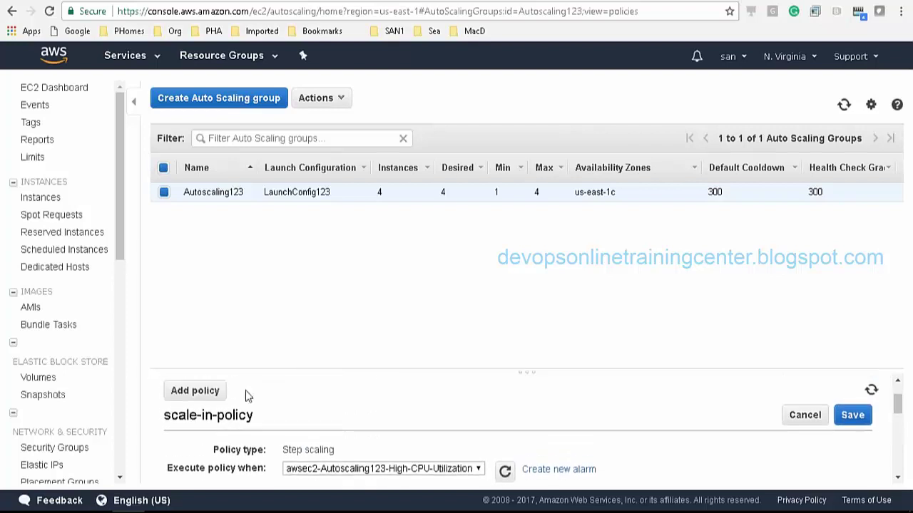
left_click(207, 393)
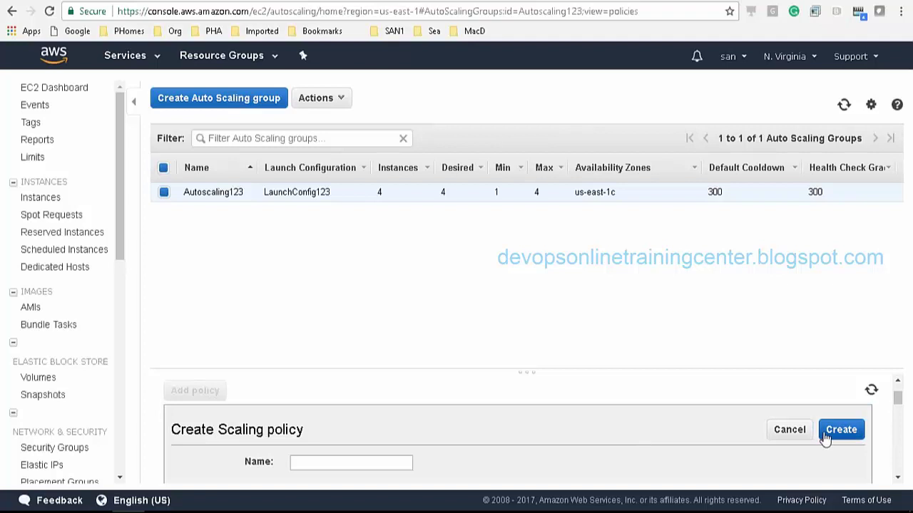
mouse_move(898, 394)
left_mouse_down()
mouse_move(899, 418)
mouse_move(897, 393)
left_mouse_up()
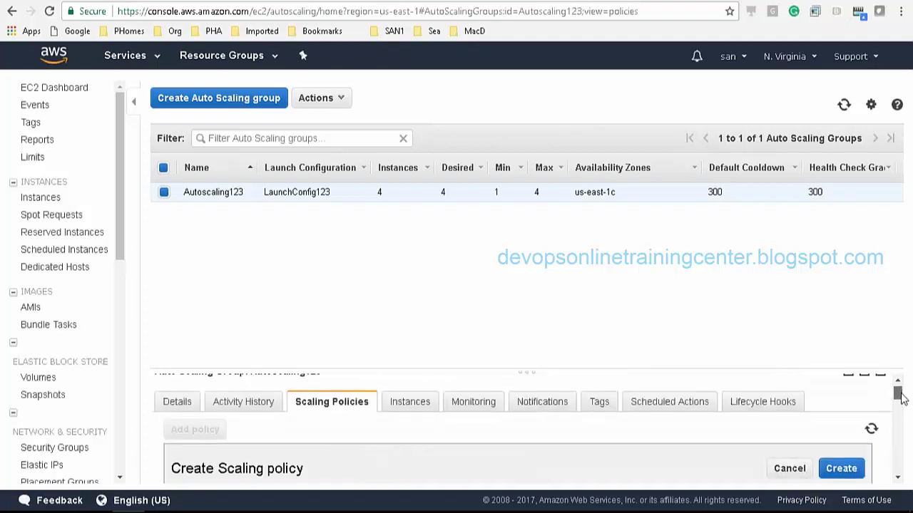
left_click(797, 467)
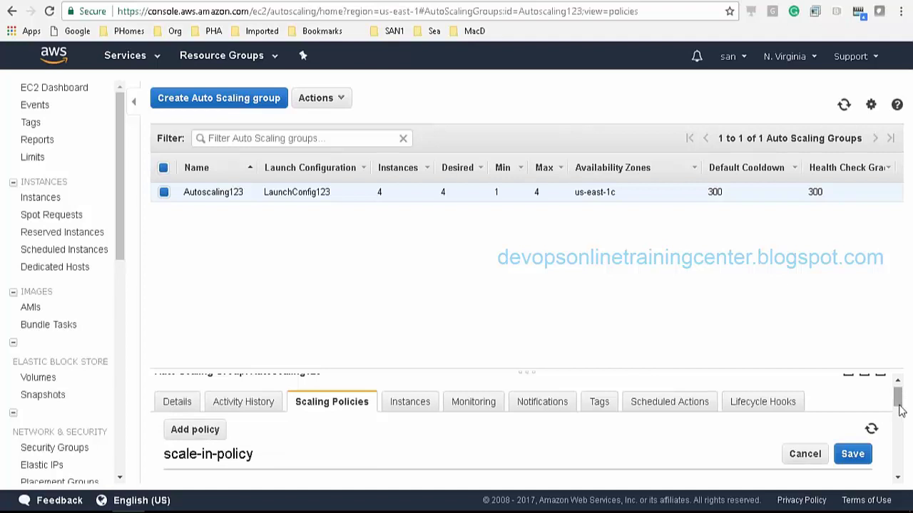
Step: Review the activity history of Autoscaling123, including the status and times of its instance launches
left_click_drag(900, 399, 898, 389)
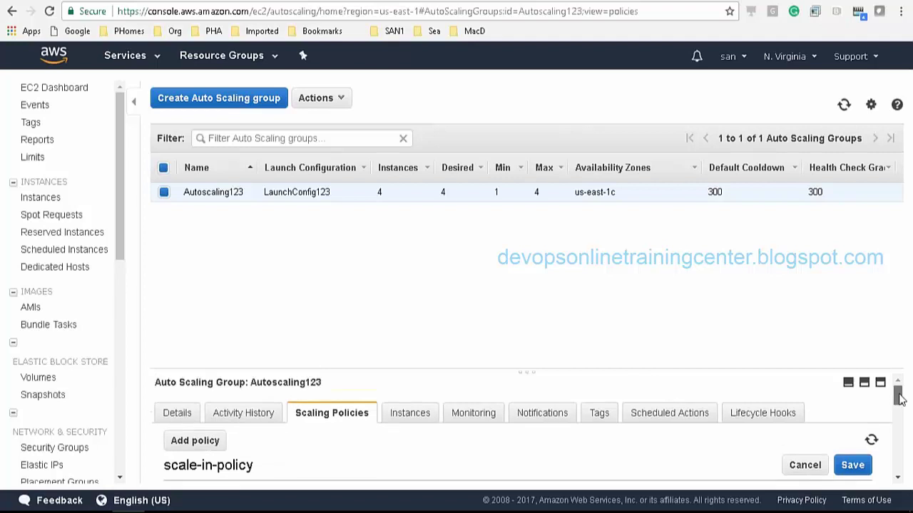
left_click(185, 422)
left_click(273, 425)
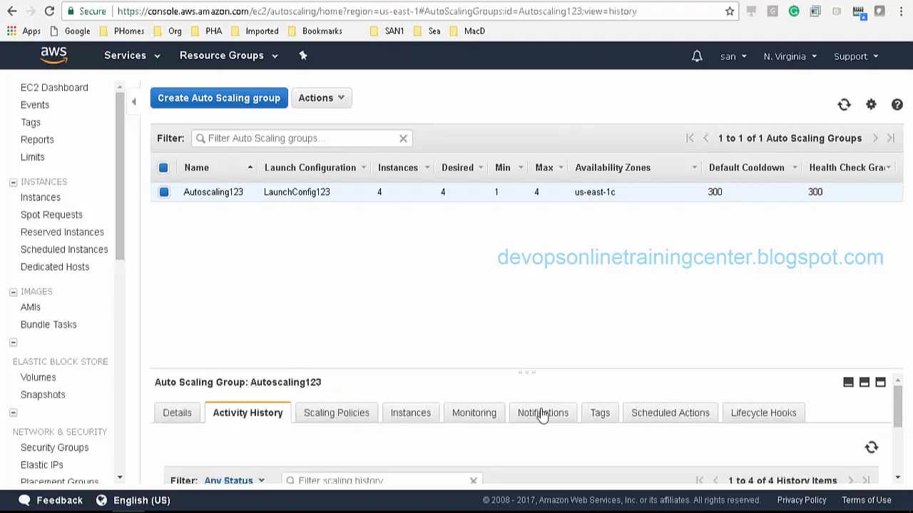
left_click_drag(899, 414, 899, 471)
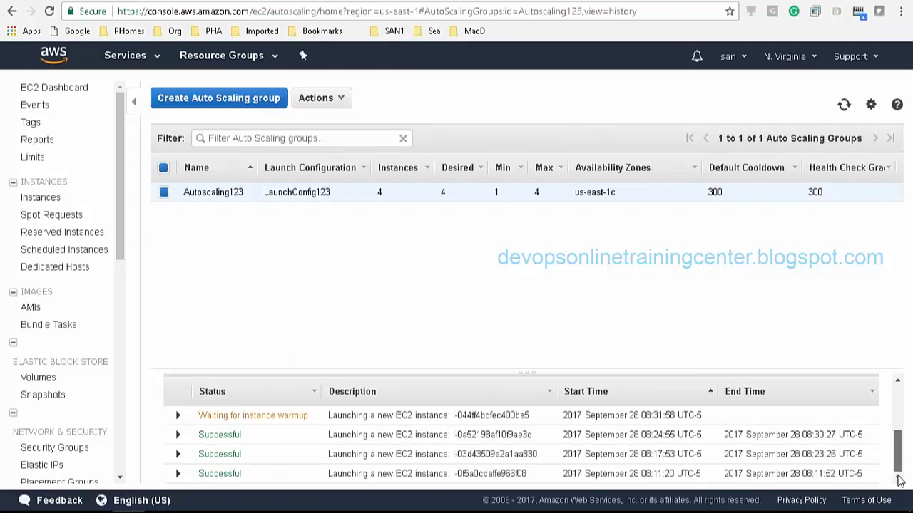
left_click(903, 417)
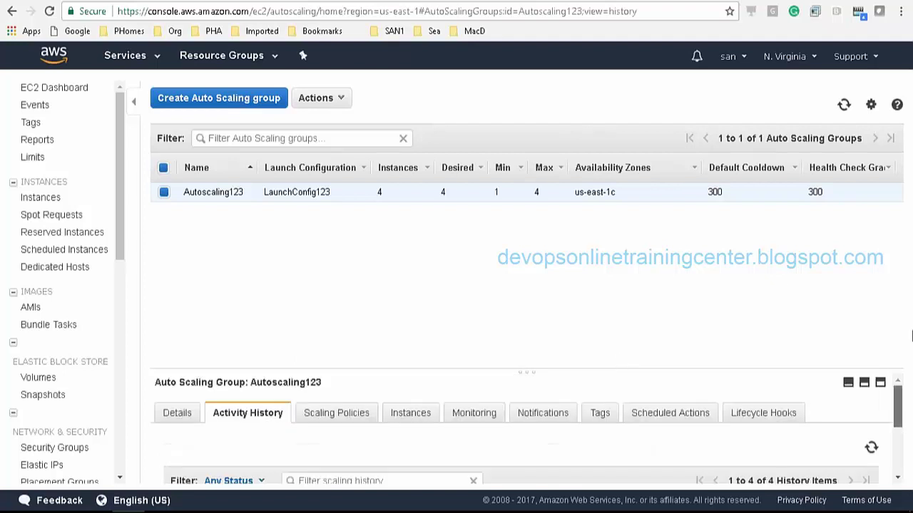
Step: Look over the scaling policies, instances and monitoring information of Autoscaling123
left_click(365, 413)
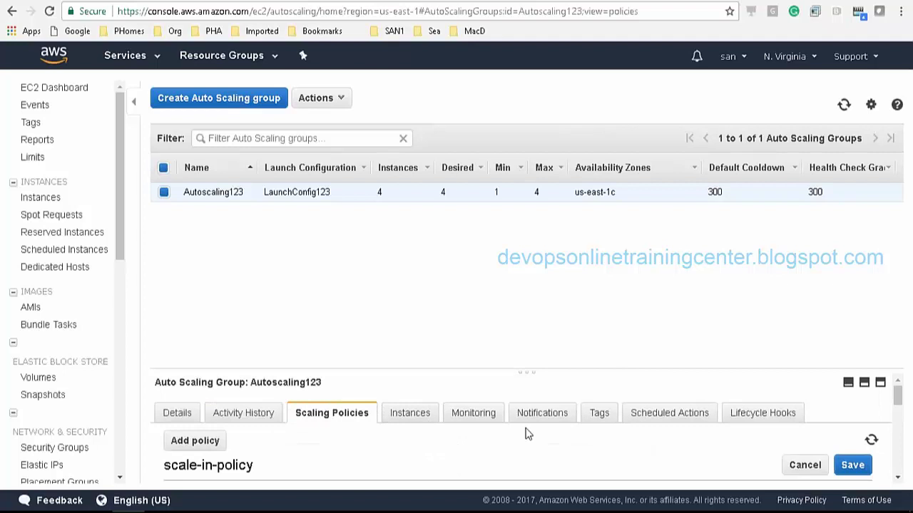
left_click(426, 419)
left_click_drag(900, 424, 900, 367)
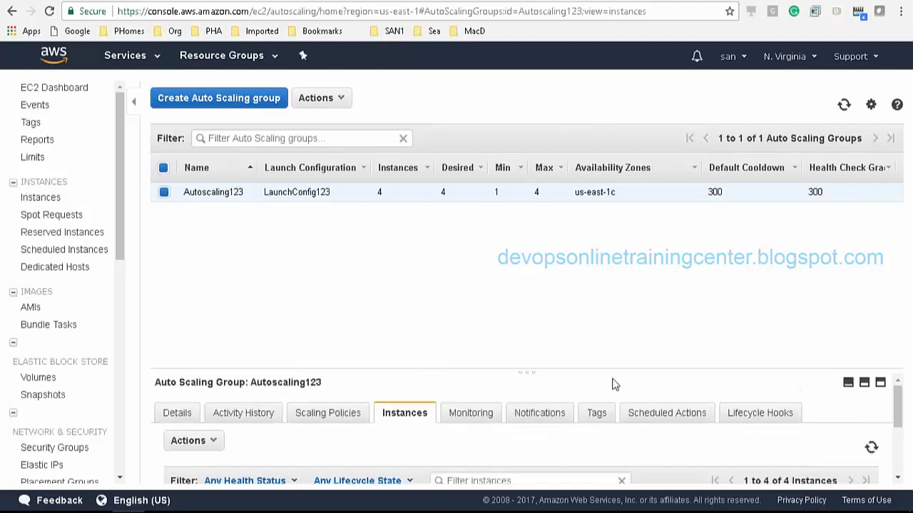
left_click(490, 415)
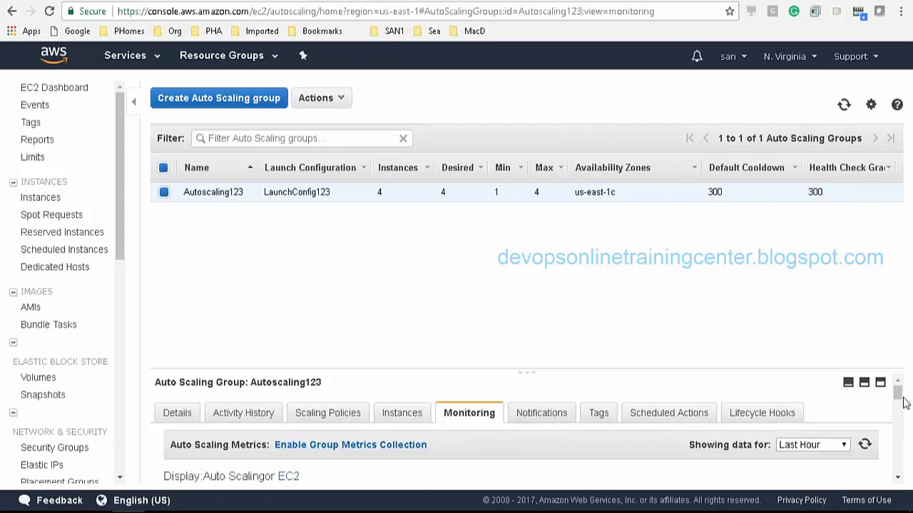
left_click_drag(904, 403, 615, 355)
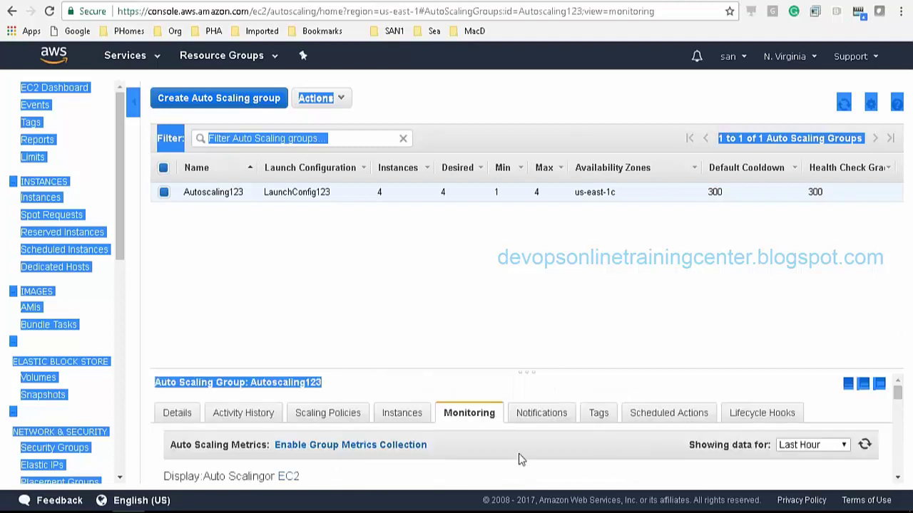
Step: Edit Autoscaling123 to attach the load balancer loadbalancer123 and save the group's details
left_click(688, 351)
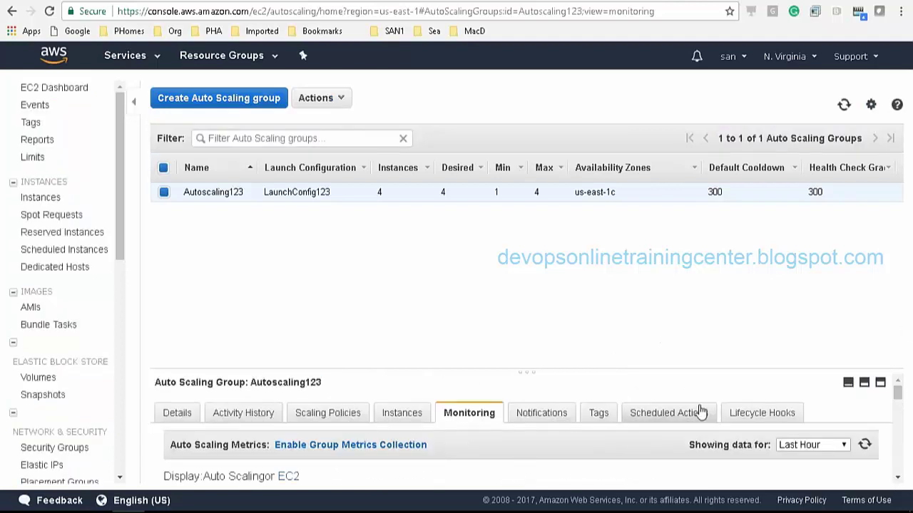
left_click(342, 99)
left_click(325, 123)
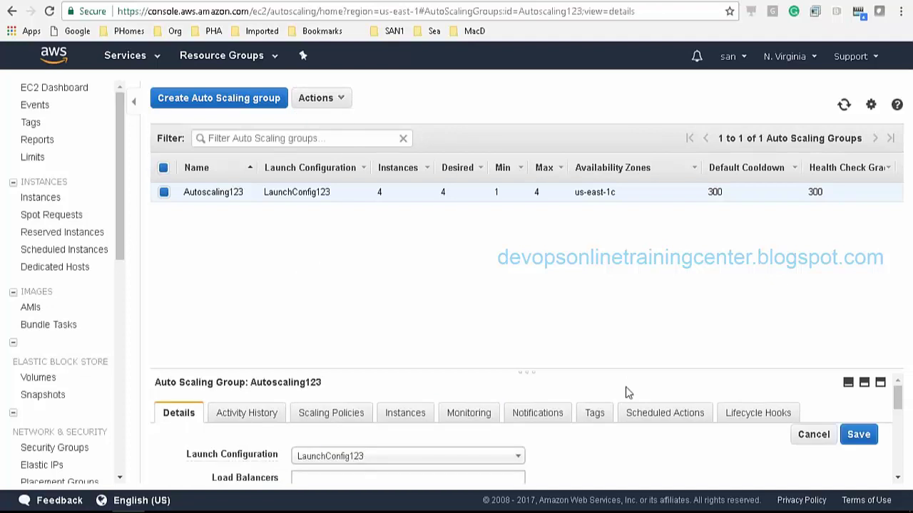
left_click_drag(897, 393, 897, 409)
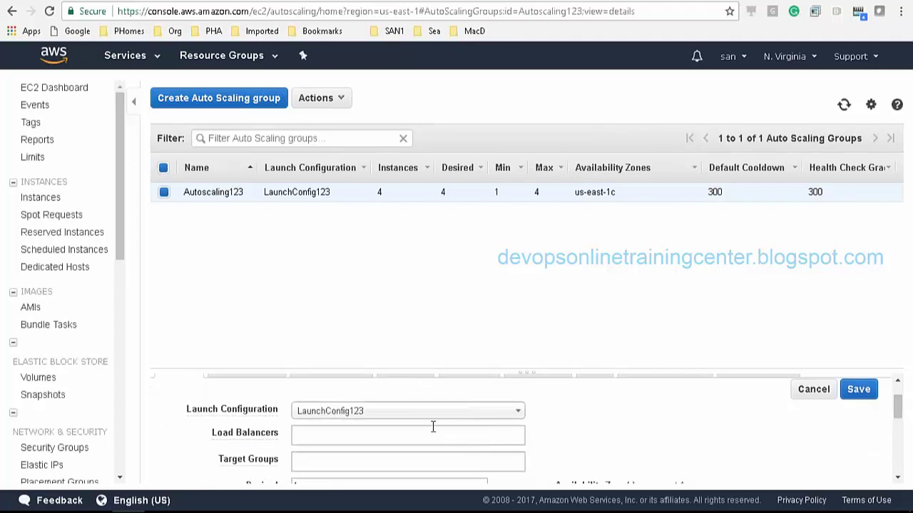
left_click(385, 428)
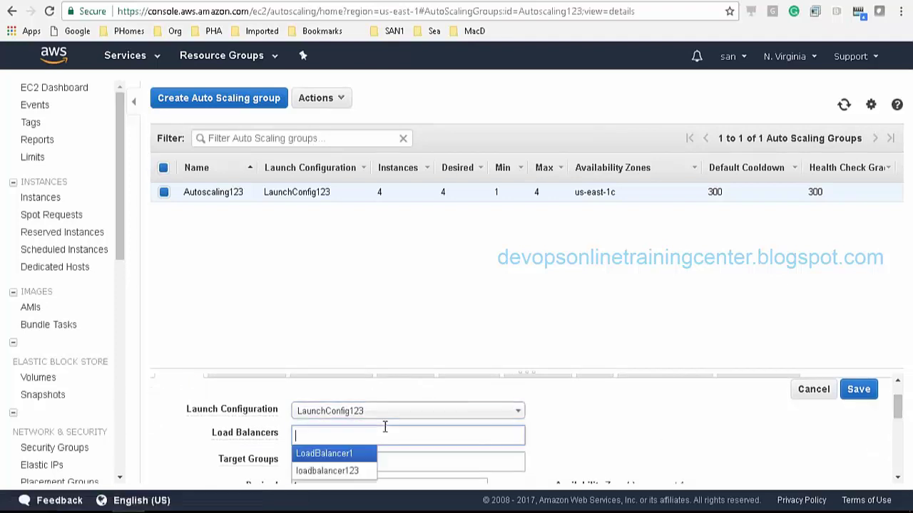
left_click(336, 472)
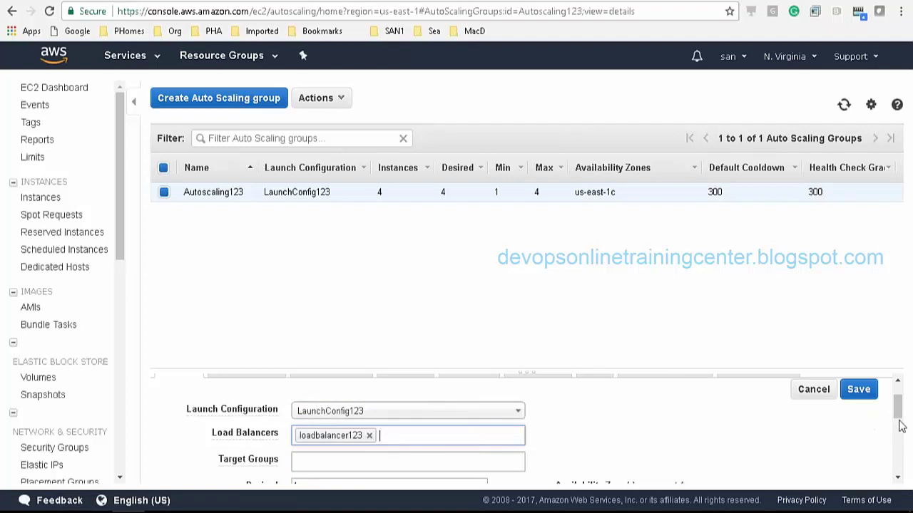
scroll(900, 428, "down", 3)
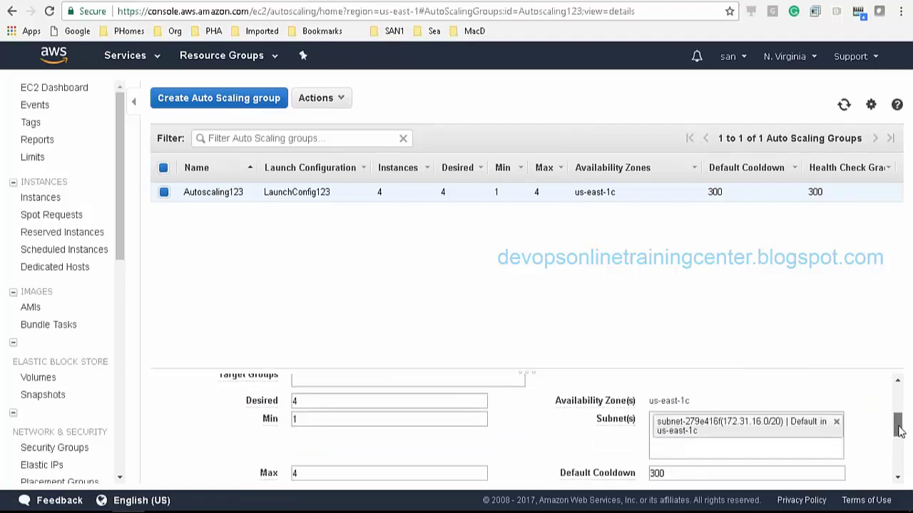
scroll(900, 428, "down", 5)
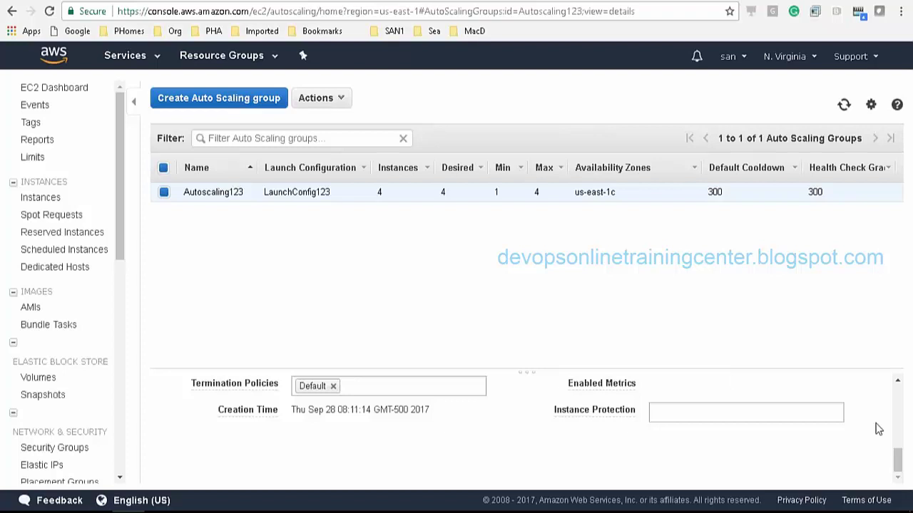
left_click_drag(896, 452, 872, 415)
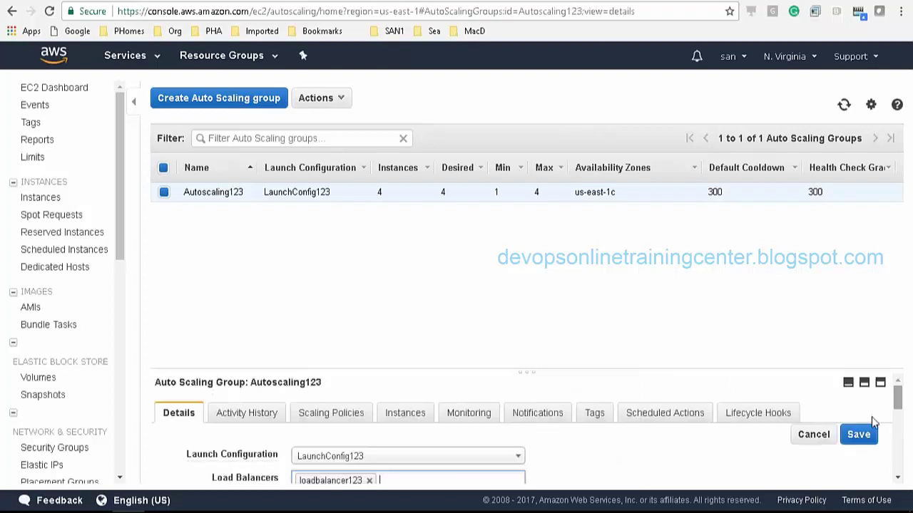
left_click(858, 436)
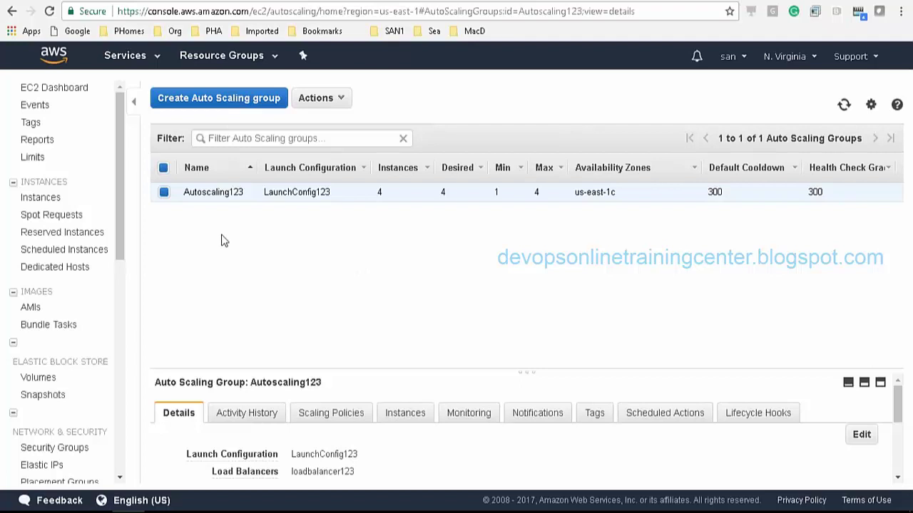
Step: Open the load balancers list, select loadbalancer123 and copy its DNS name without the record type
left_click_drag(118, 206, 117, 280)
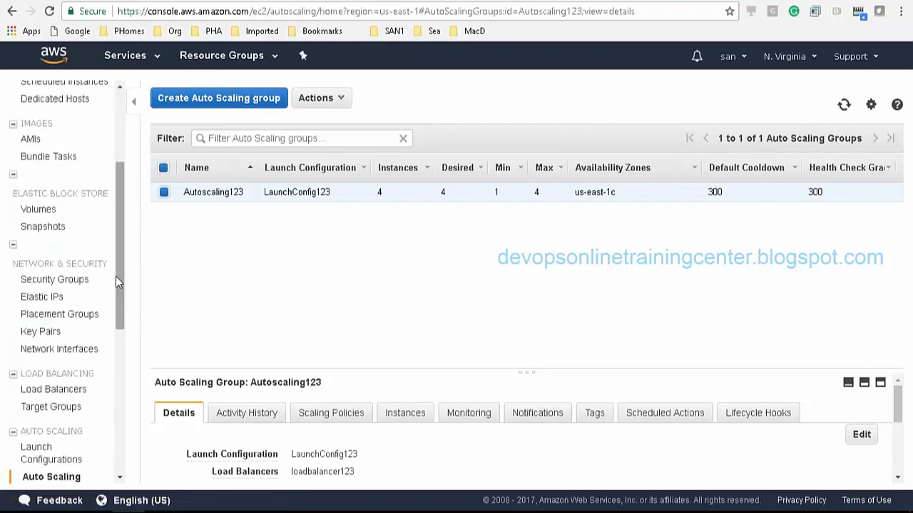
left_click(56, 390)
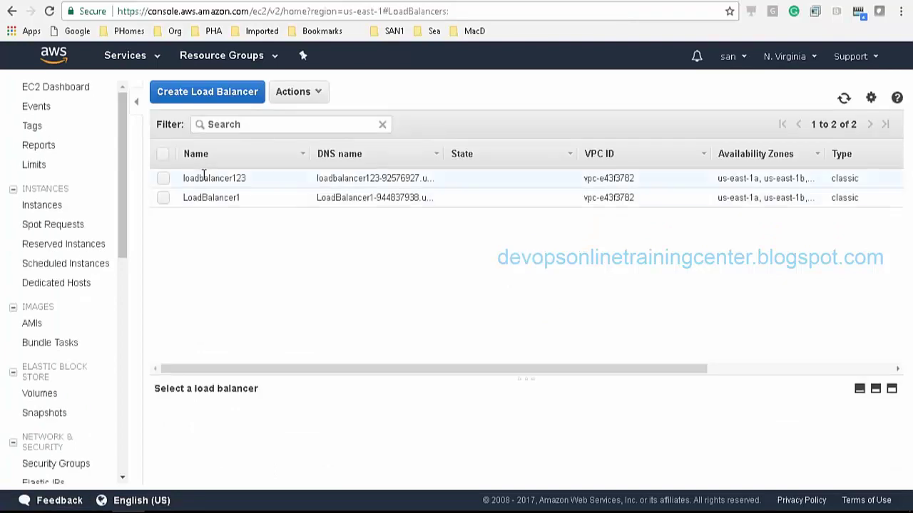
left_click(187, 179)
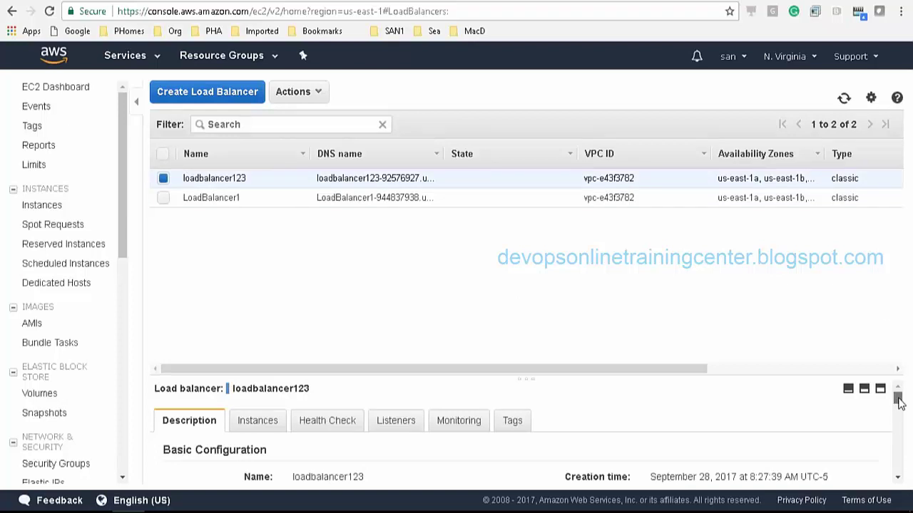
left_click_drag(898, 403, 897, 409)
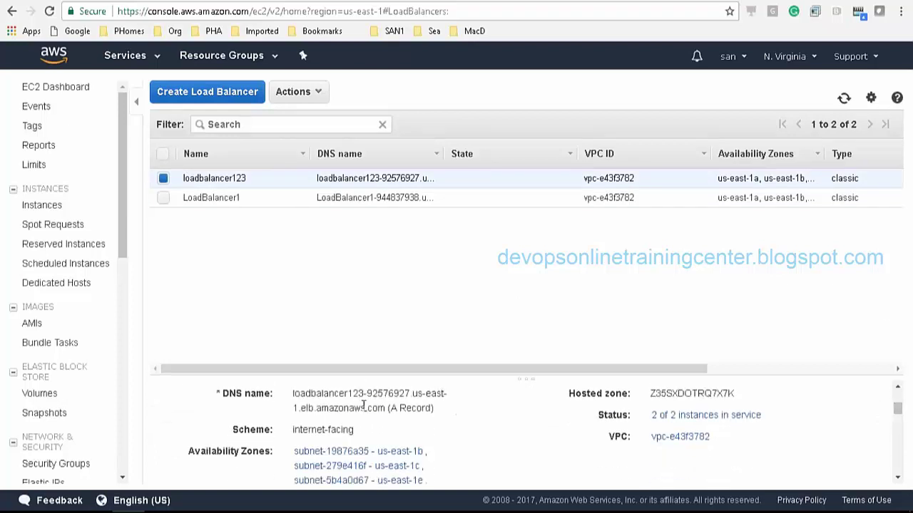
left_click_drag(293, 399, 383, 415)
key("ctrl+c")
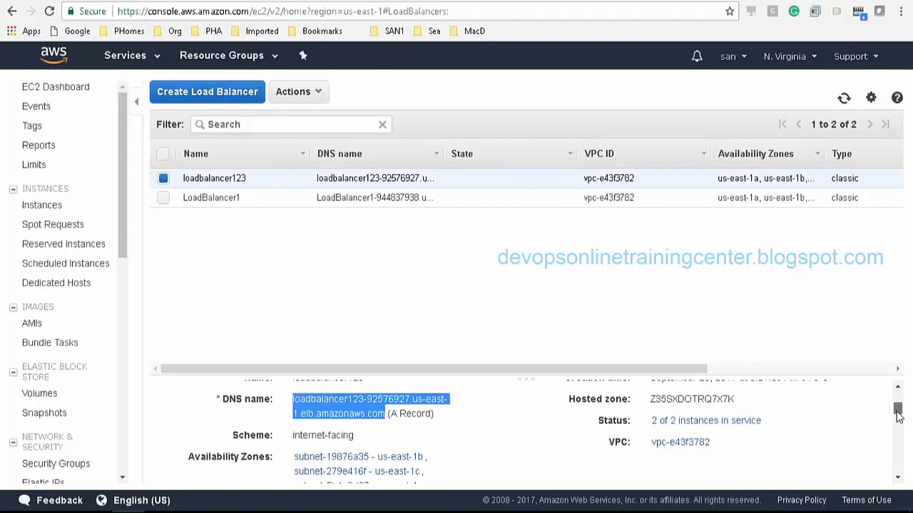
Step: Check the service status of the instances registered with loadbalancer123
left_click_drag(898, 416, 898, 412)
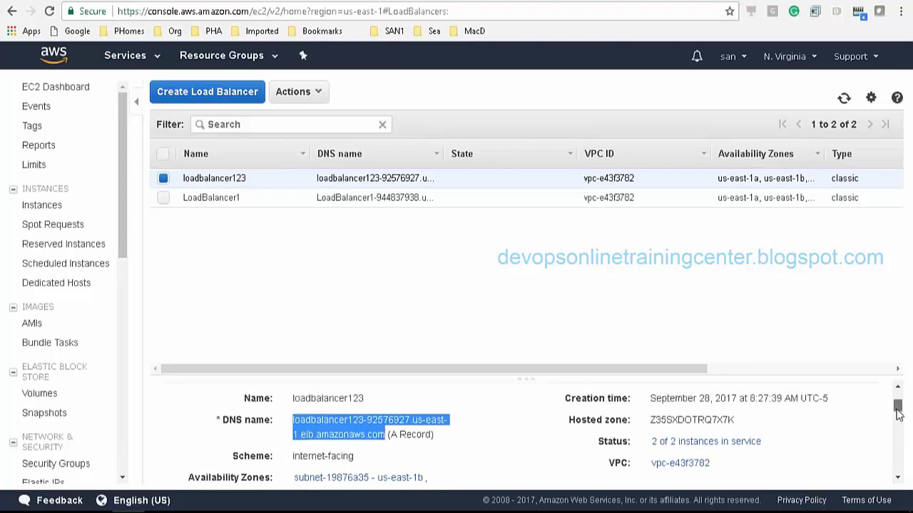
left_click(702, 441)
left_click_drag(898, 413, 900, 422)
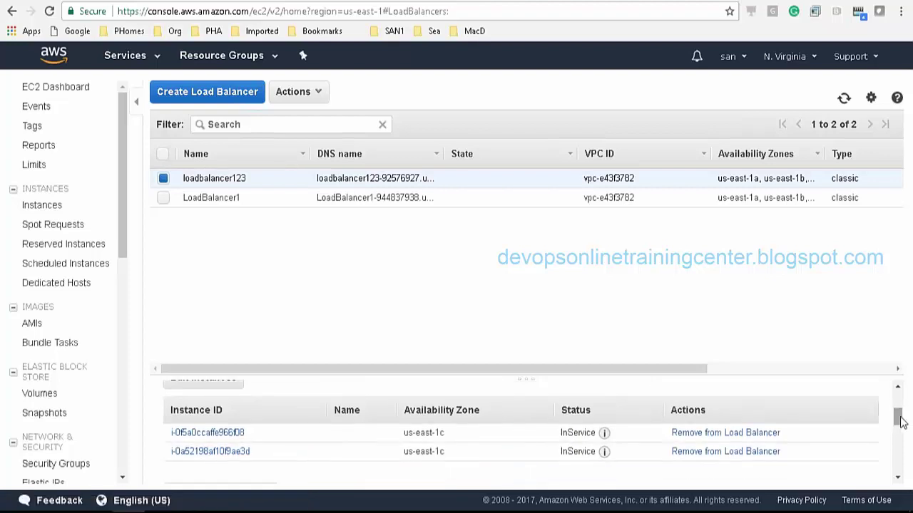
mouse_move(581, 437)
left_mouse_down()
mouse_move(593, 437)
mouse_move(564, 451)
mouse_move(596, 451)
mouse_move(596, 439)
left_mouse_up()
left_click(552, 432)
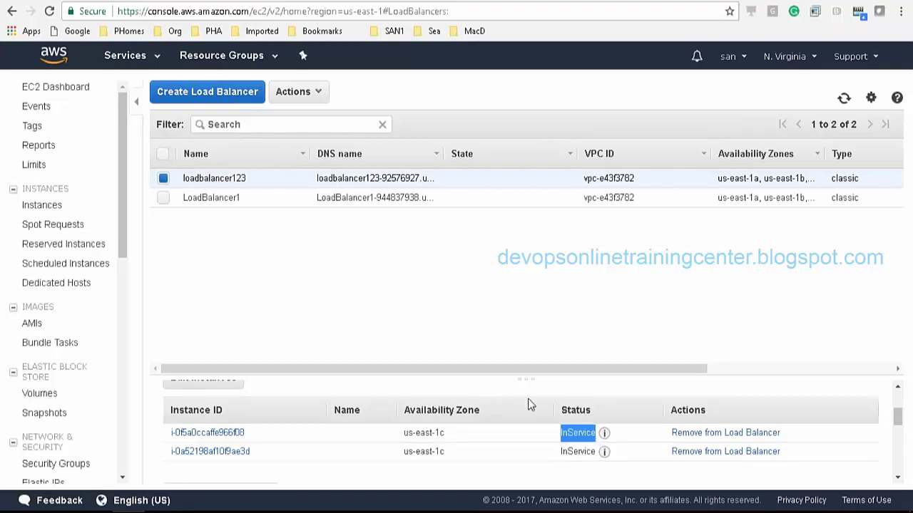
Step: Load the copied DNS name of loadbalancer123 in a new browser tab
left_click(671, 2)
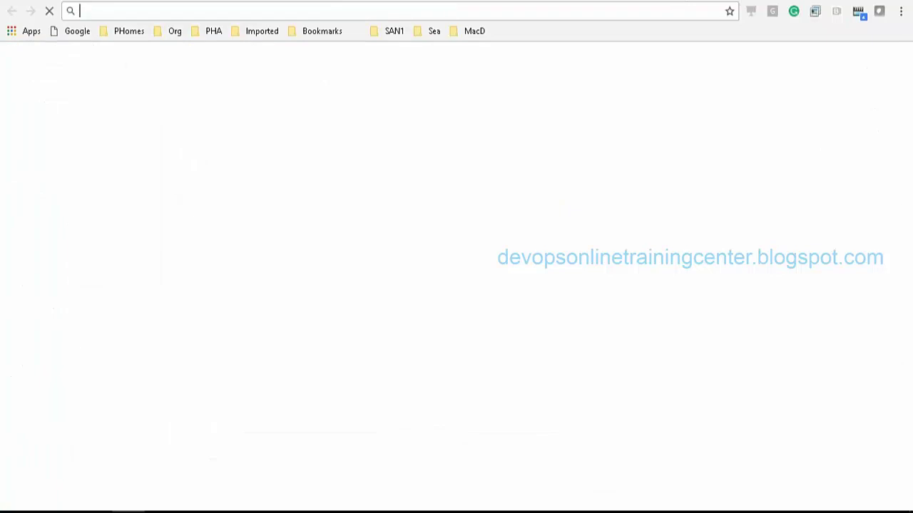
key("ctrl+v")
key("Return")
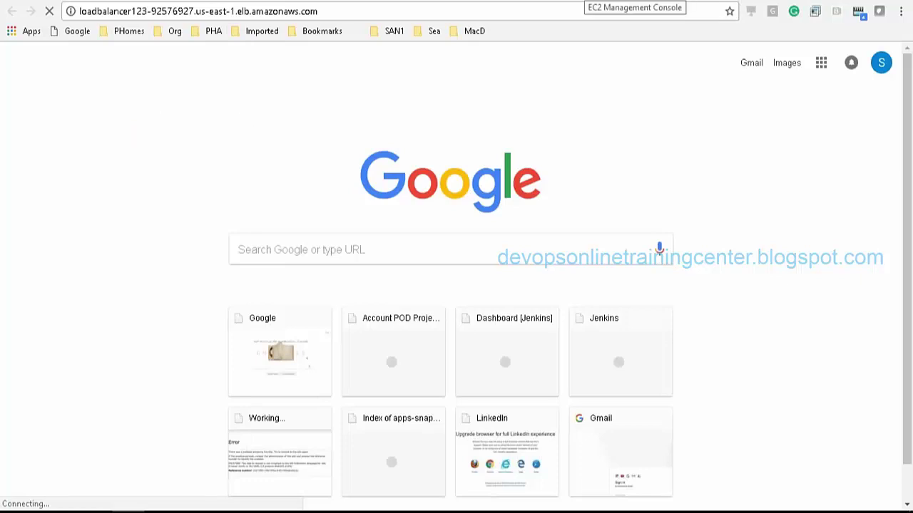
Step: Return to the EC2 console and view the list of running instances, checking back on the load balancer page
left_click(294, 0)
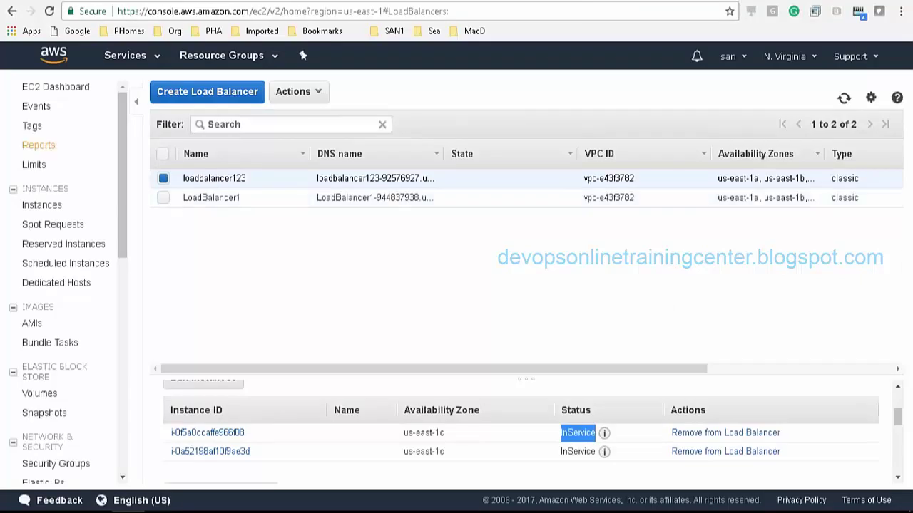
left_click(73, 94)
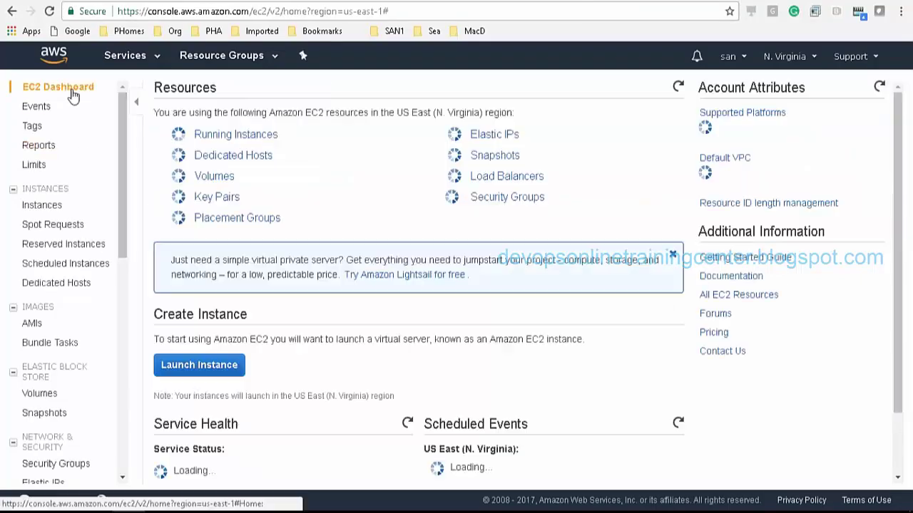
left_click(265, 137)
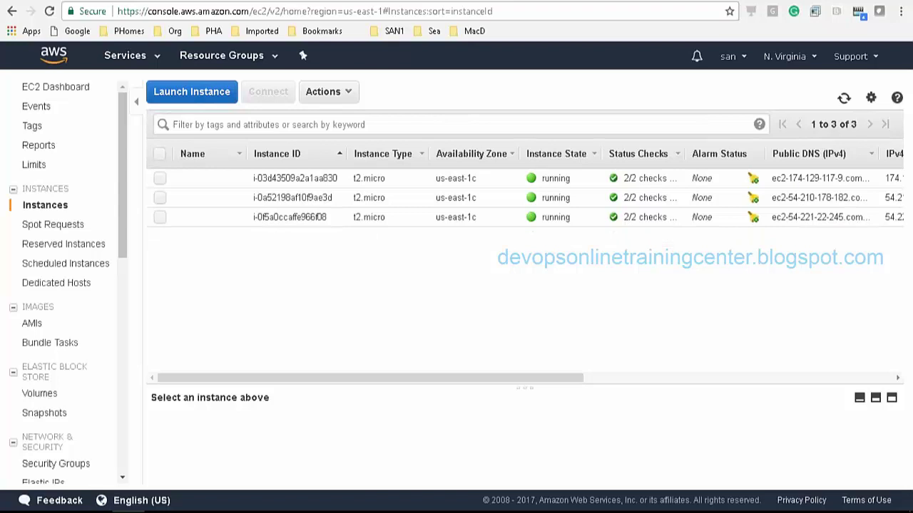
left_click(658, 0)
key("ctrl+shift+Tab")
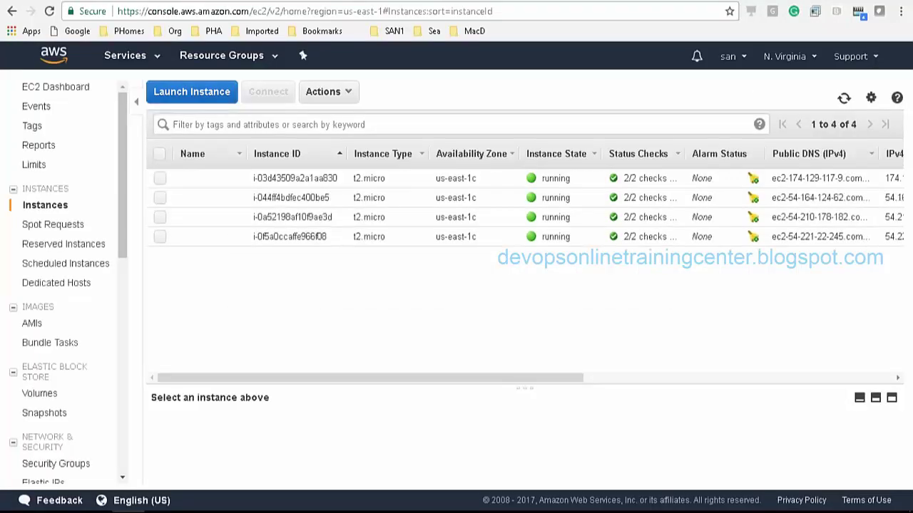
Step: Select the first listed instance and review its description, monitoring and status checks
left_click(160, 178)
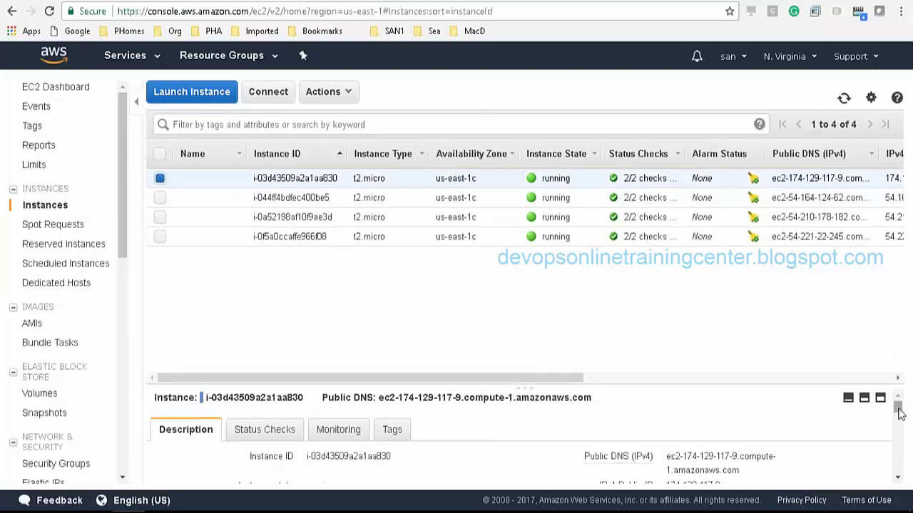
mouse_move(897, 407)
left_mouse_down()
mouse_move(900, 422)
mouse_move(896, 415)
left_mouse_up()
scroll(792, 430, "up", 1)
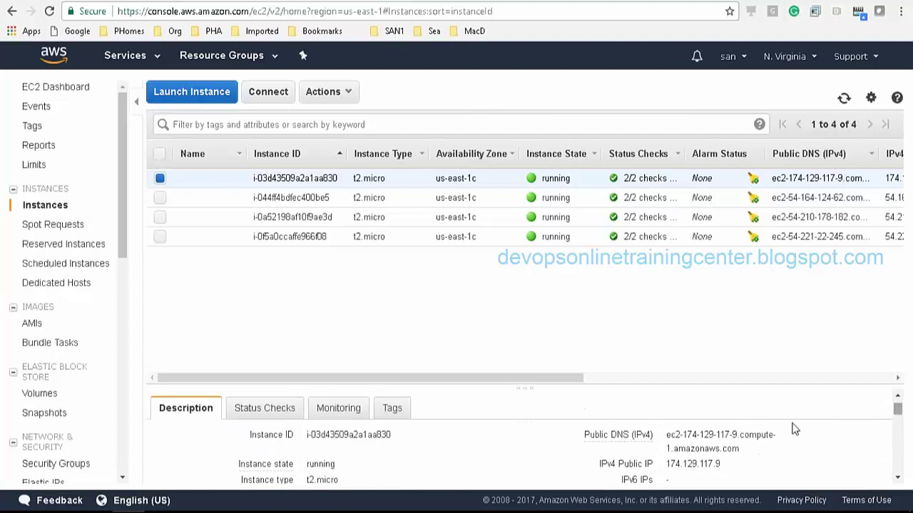
left_click(324, 412)
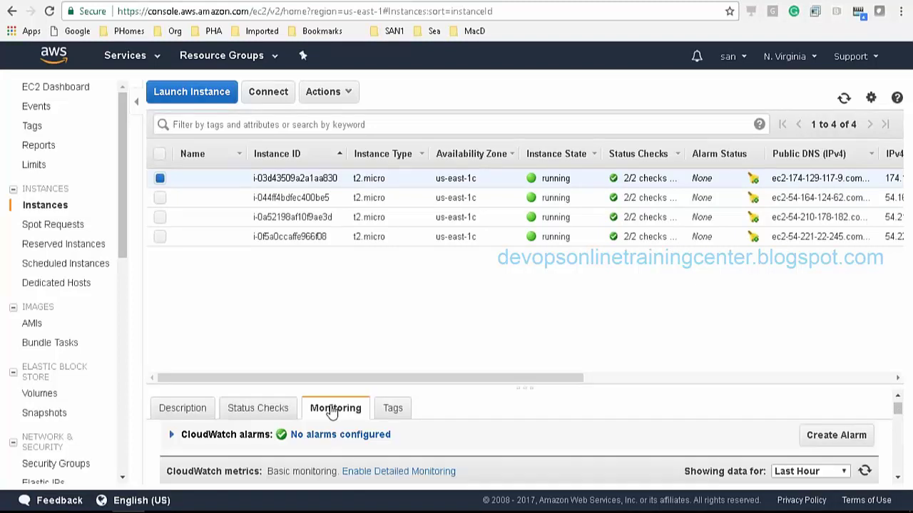
left_click(268, 414)
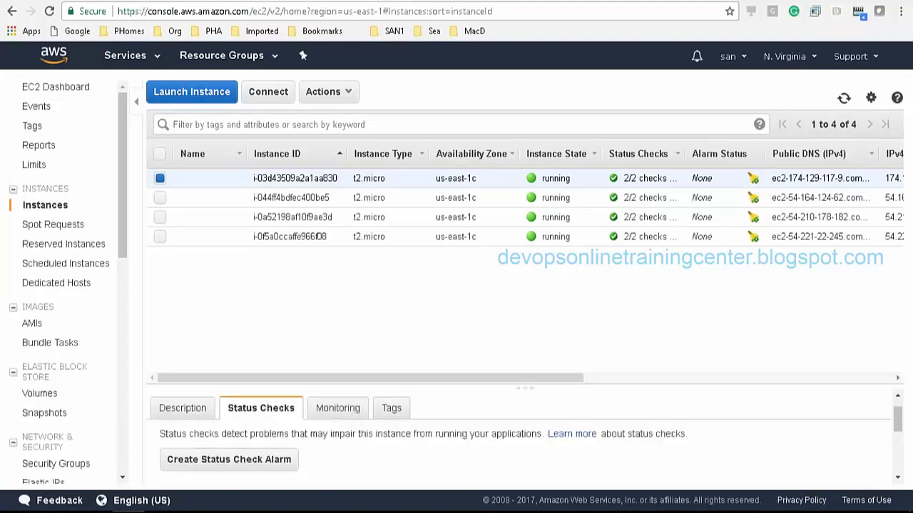
Step: View the security groups assigned to the selected instance through Change Security Groups, and close the dialog without changes
left_click(354, 100)
mouse_move(349, 217)
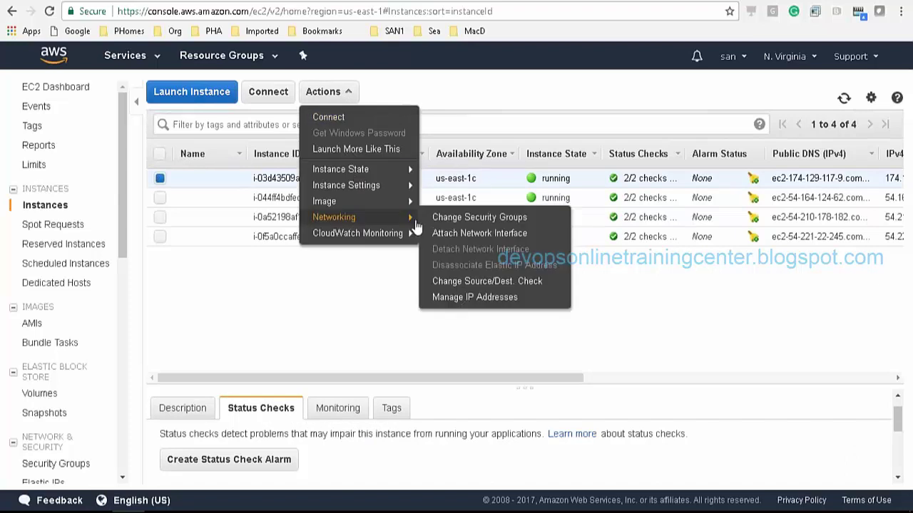
left_click(446, 218)
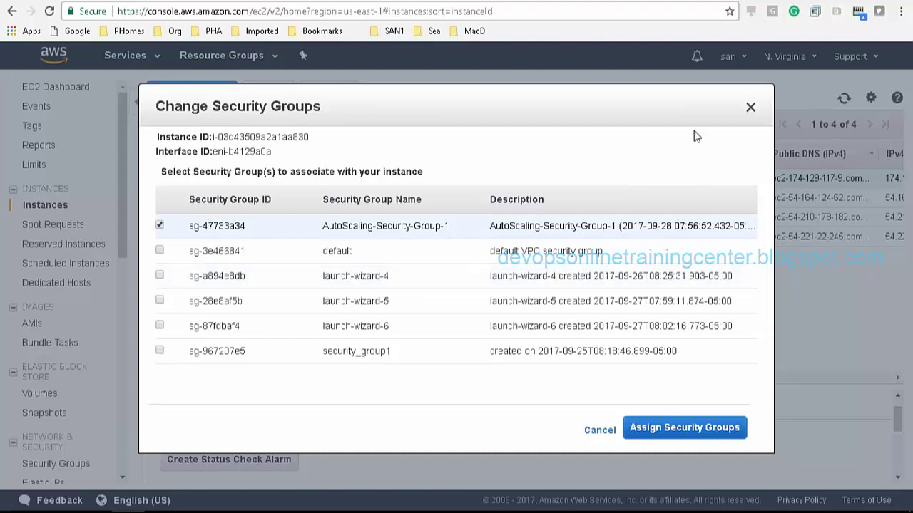
left_click(750, 107)
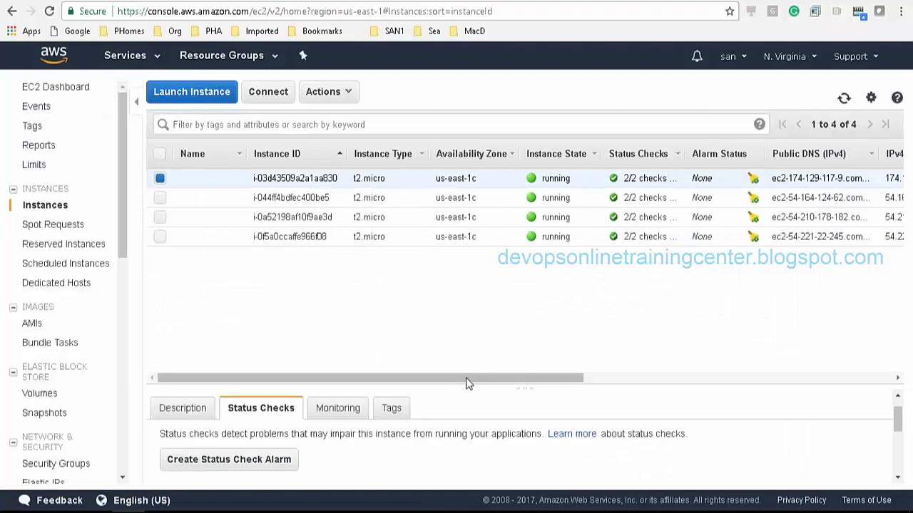
Step: Open the instance's AutoScaling-Security-Group-1 and inspect its inbound rules, leaving them unedited
left_click_drag(467, 380, 817, 360)
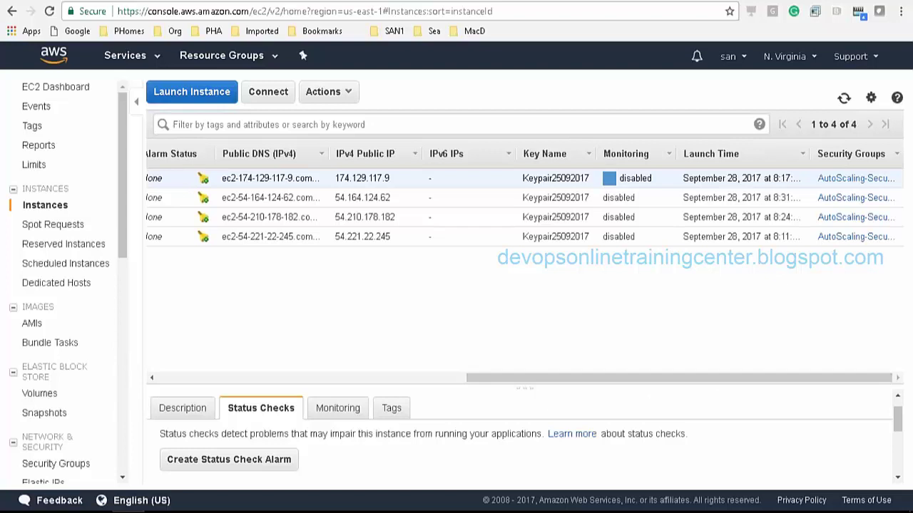
left_click(852, 178)
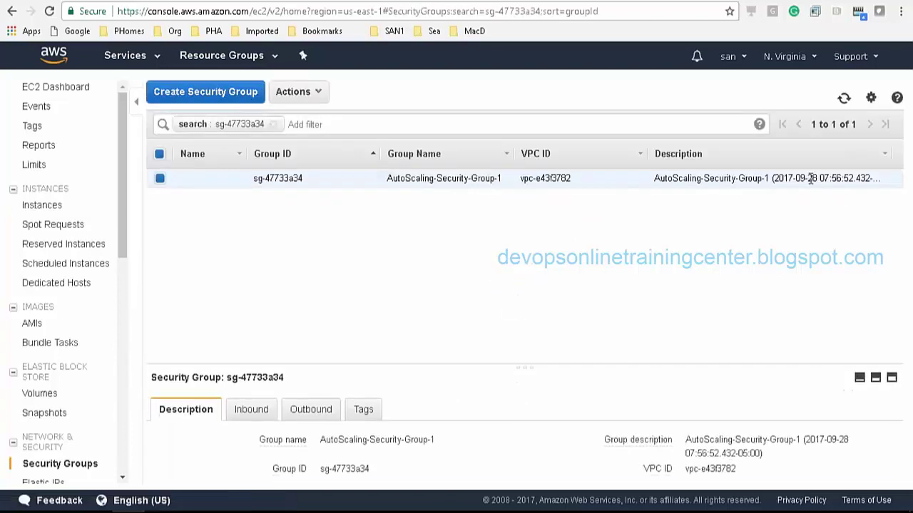
left_click(320, 99)
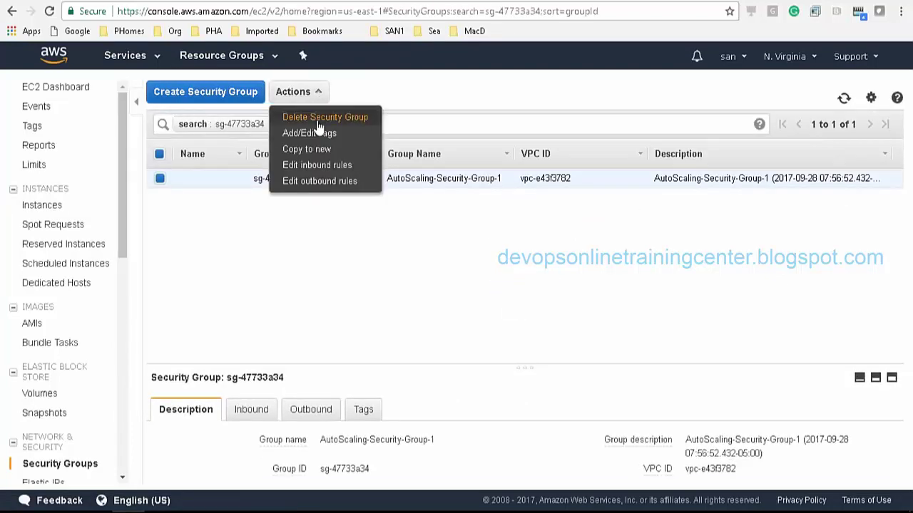
left_click(314, 167)
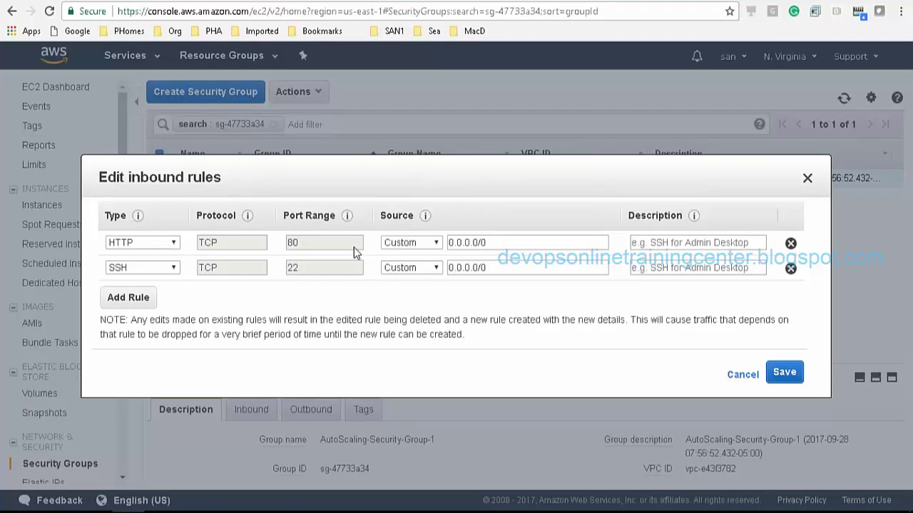
left_click(737, 376)
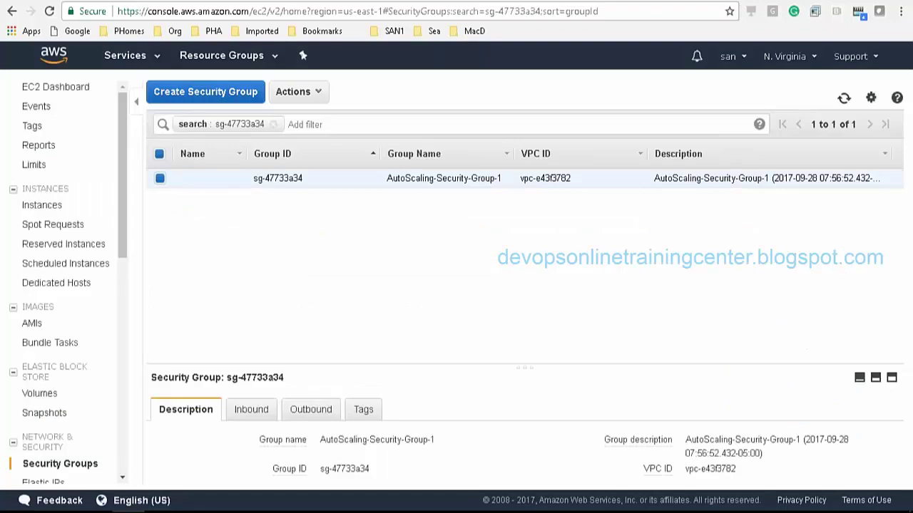
Step: Check back on the load balancer page, then list the EC2 load balancers without the sg-47733a34 filter and select loadbalancer123
left_click(660, 2)
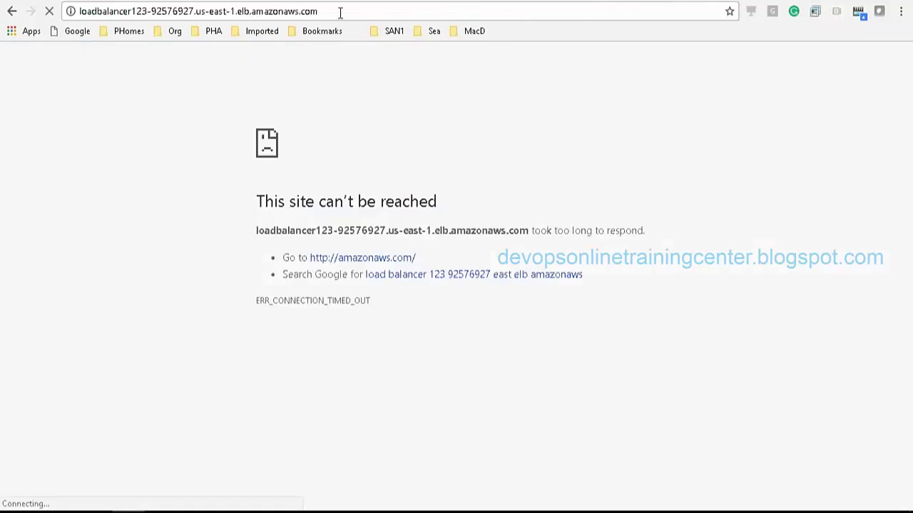
left_click(299, 2)
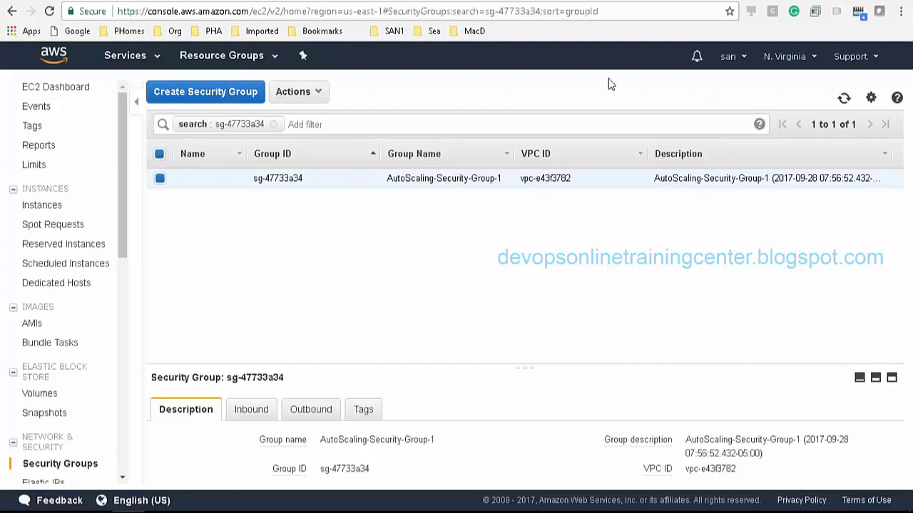
left_click_drag(122, 184, 119, 274)
left_click(55, 348)
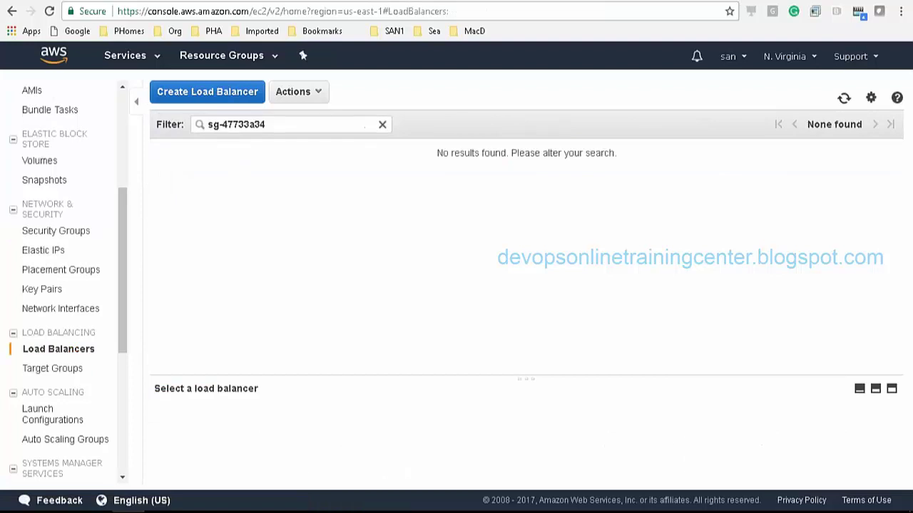
left_click(384, 126)
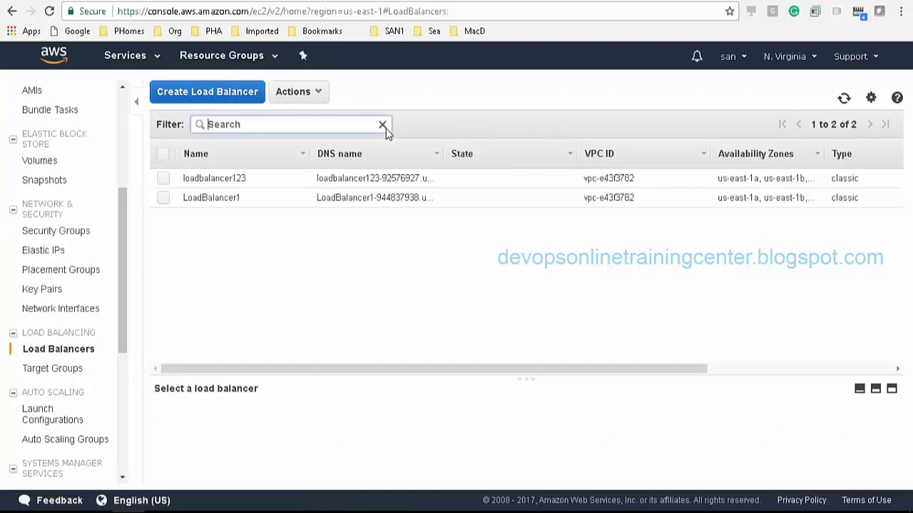
left_click(165, 179)
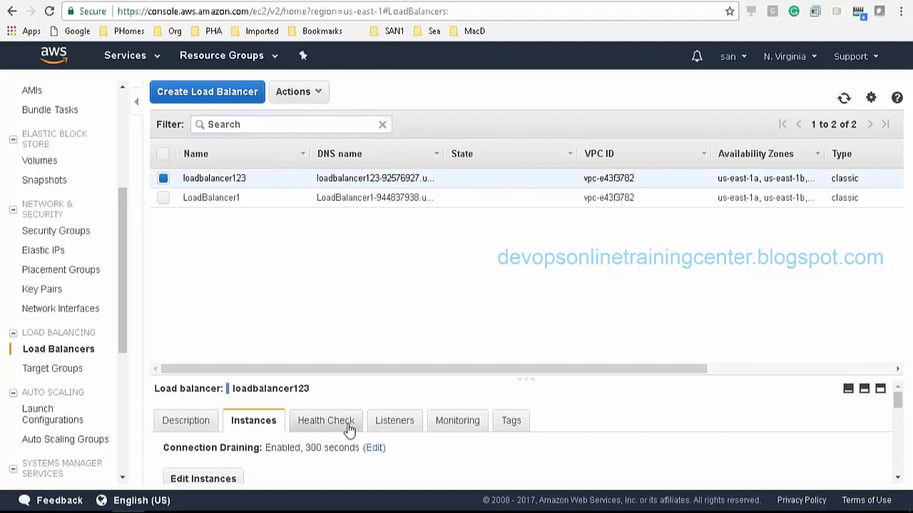
Step: Review loadbalancer123's health check configuration, including its edit dialog, and close the dialog without changes
mouse_move(896, 401)
left_mouse_down()
mouse_move(898, 420)
mouse_move(902, 397)
left_mouse_up()
left_click(344, 398)
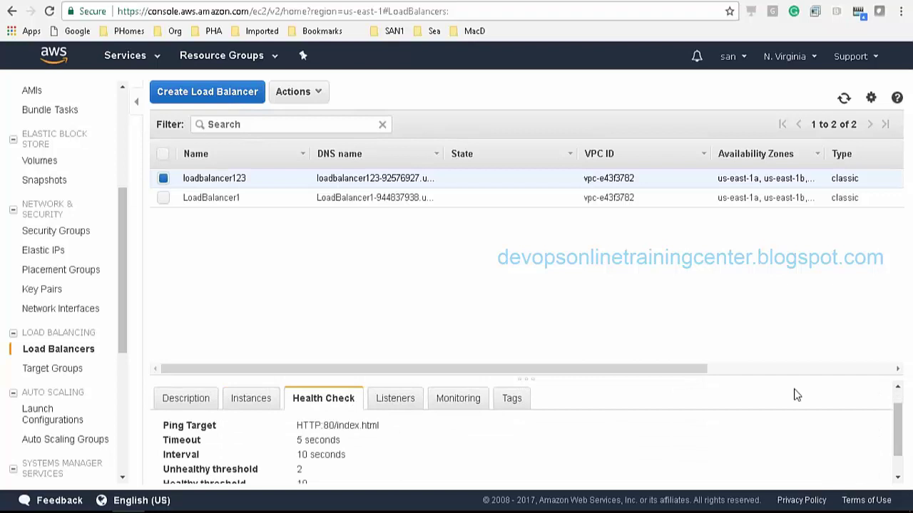
left_click_drag(891, 435, 898, 452)
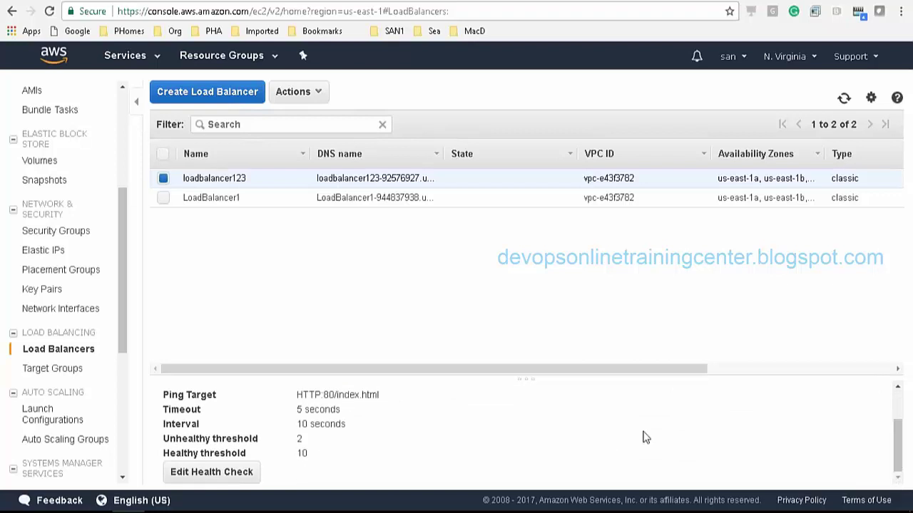
left_click(230, 474)
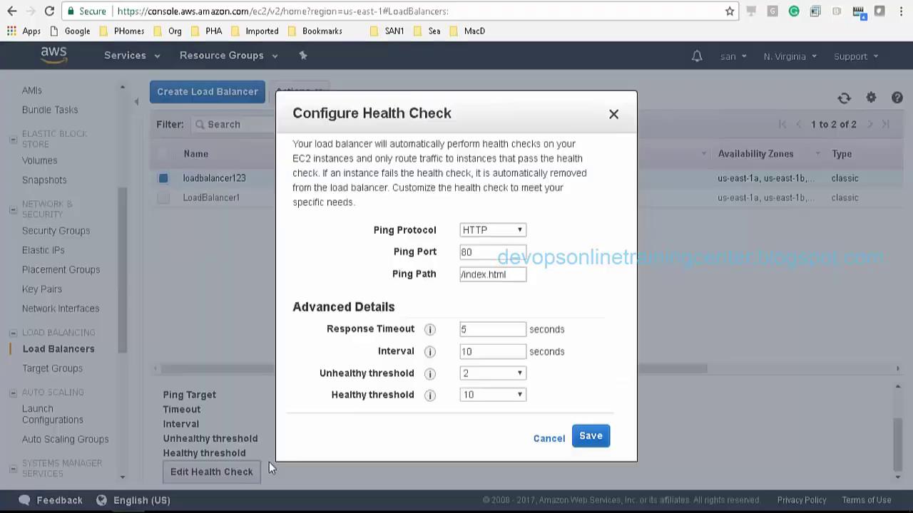
left_click(545, 437)
Step: Review the listeners configured on loadbalancer123, including the edit dialog, and close it without changes
left_click_drag(900, 422, 898, 401)
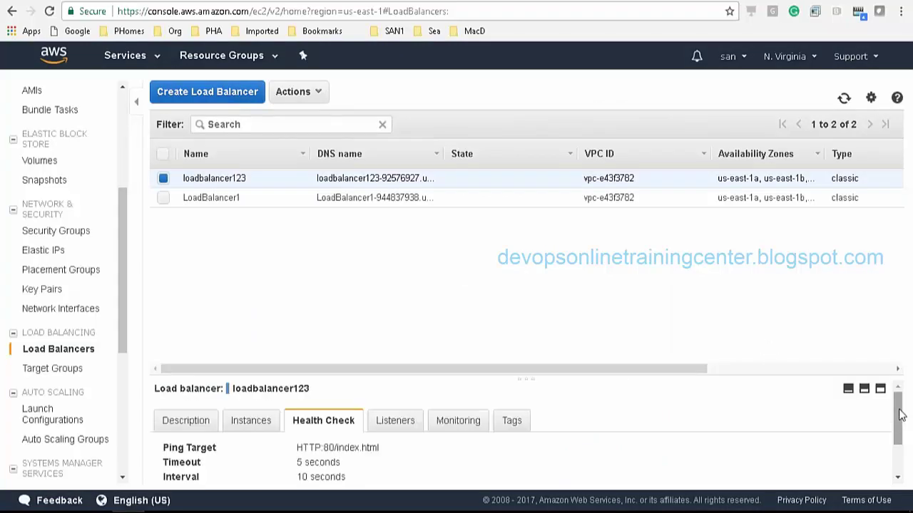
left_click(390, 427)
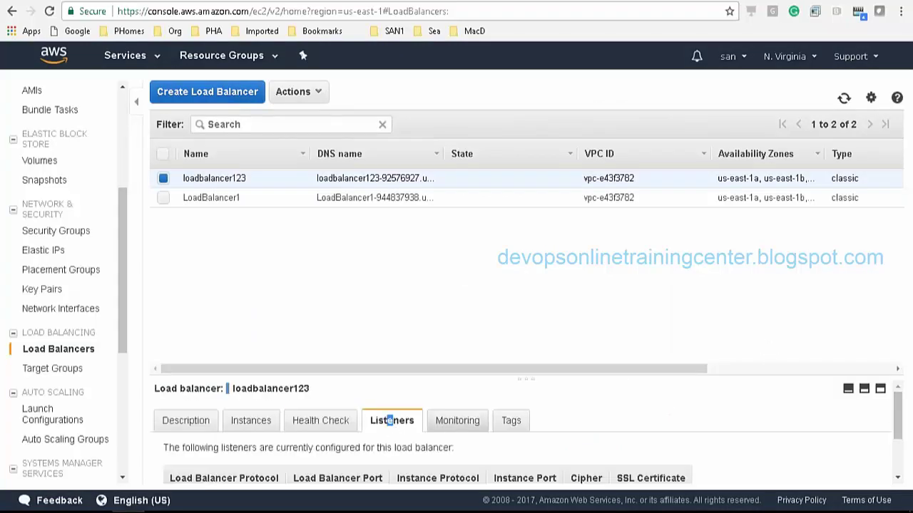
left_click_drag(901, 424, 900, 457)
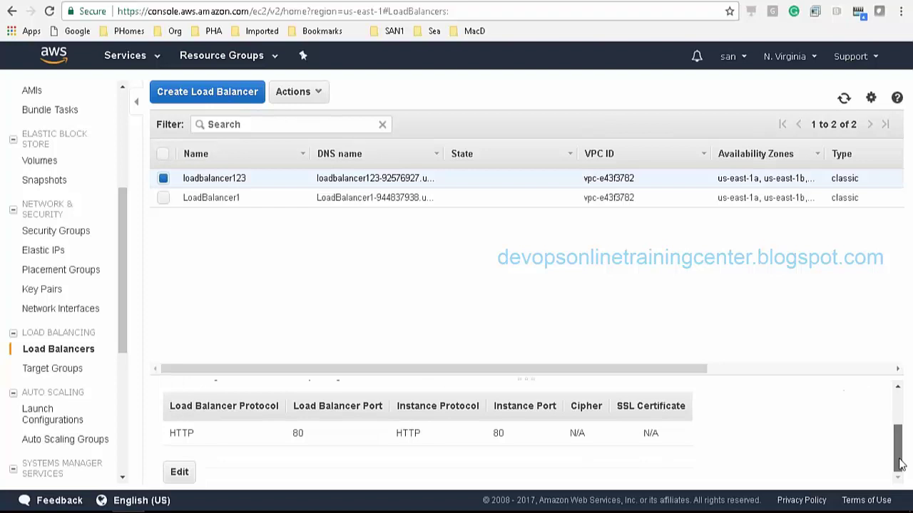
left_click(181, 474)
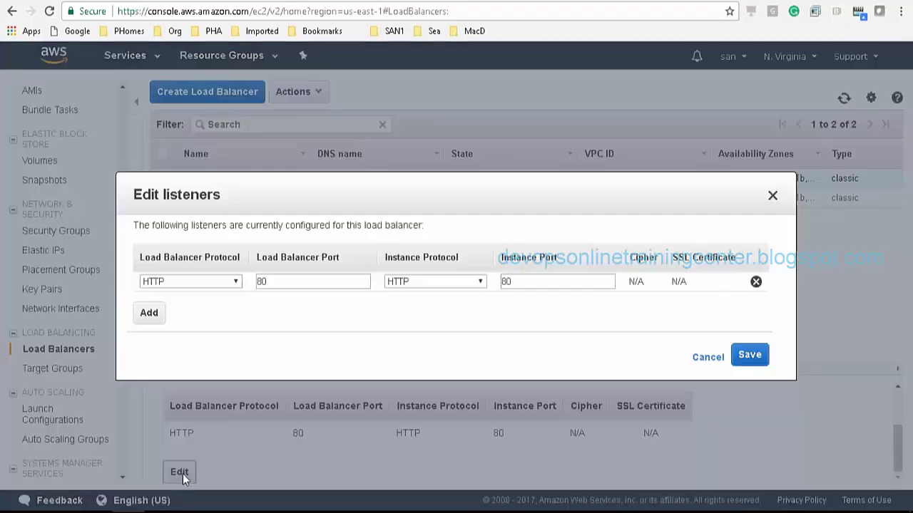
left_click(708, 357)
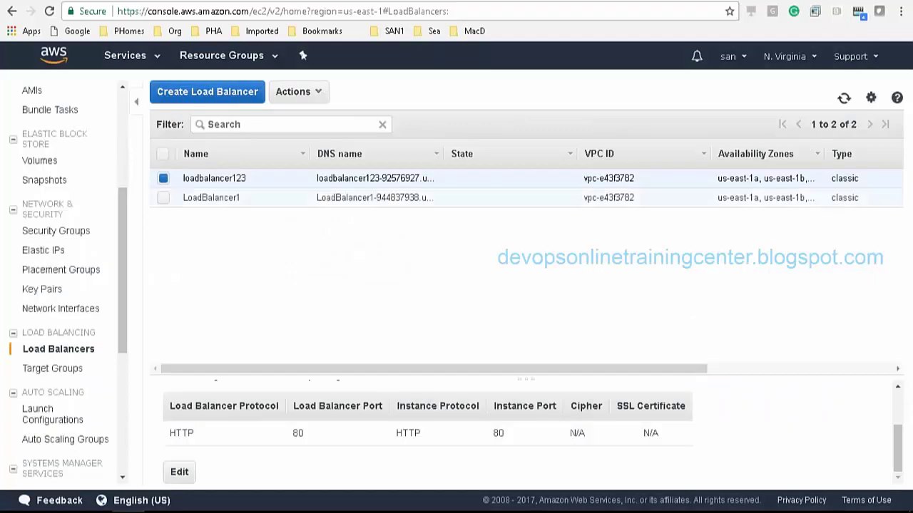
Step: Open the running instances from the EC2 Dashboard, select the first listed instance and review its status checks
left_click_drag(118, 257, 123, 306)
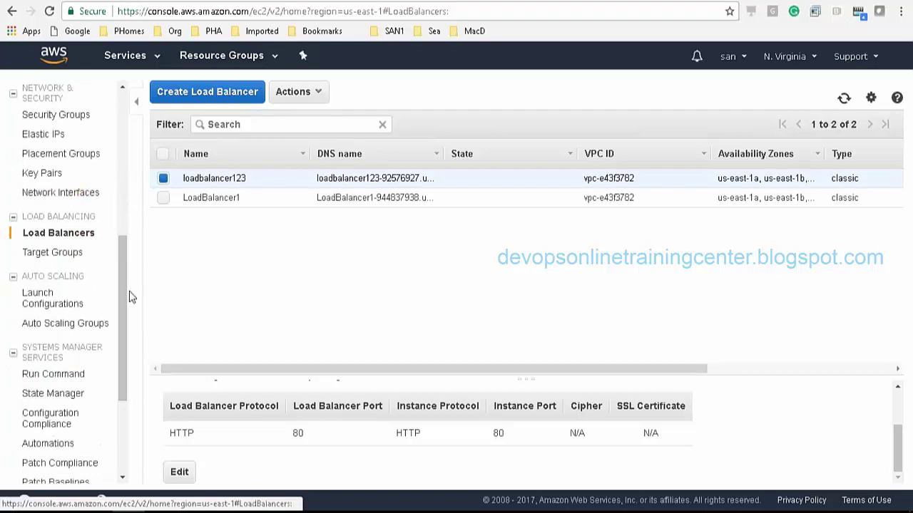
left_click_drag(125, 356, 127, 212)
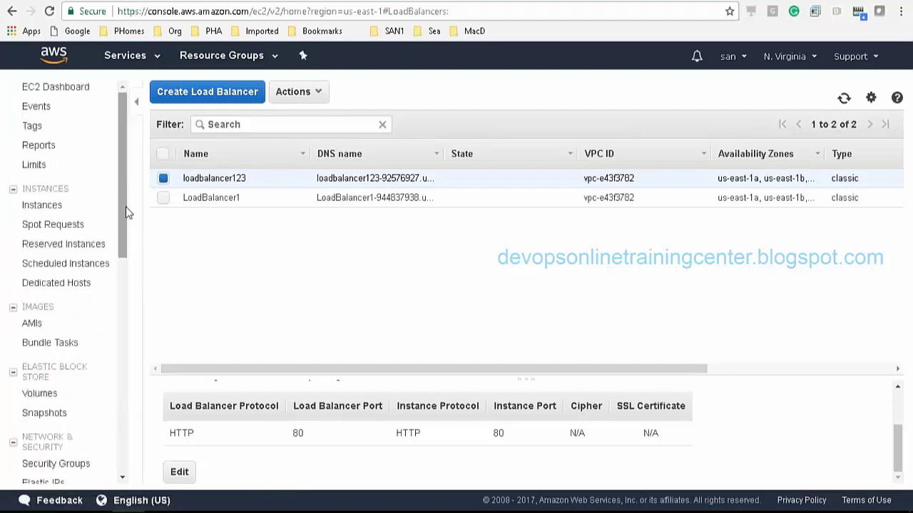
left_click(72, 88)
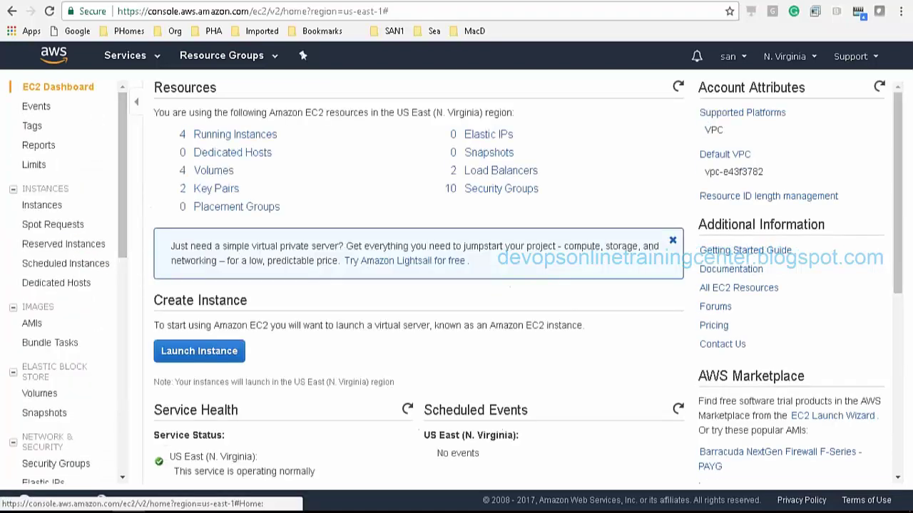
left_click(236, 136)
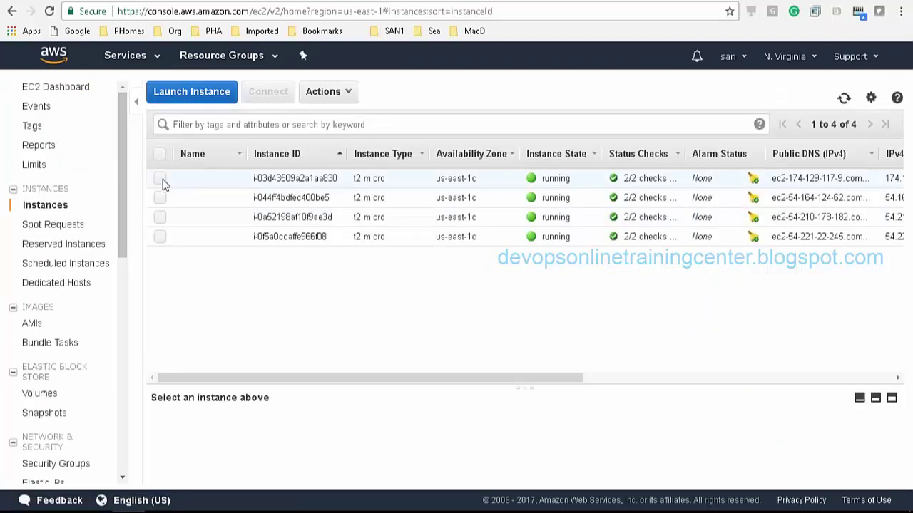
left_click(161, 178)
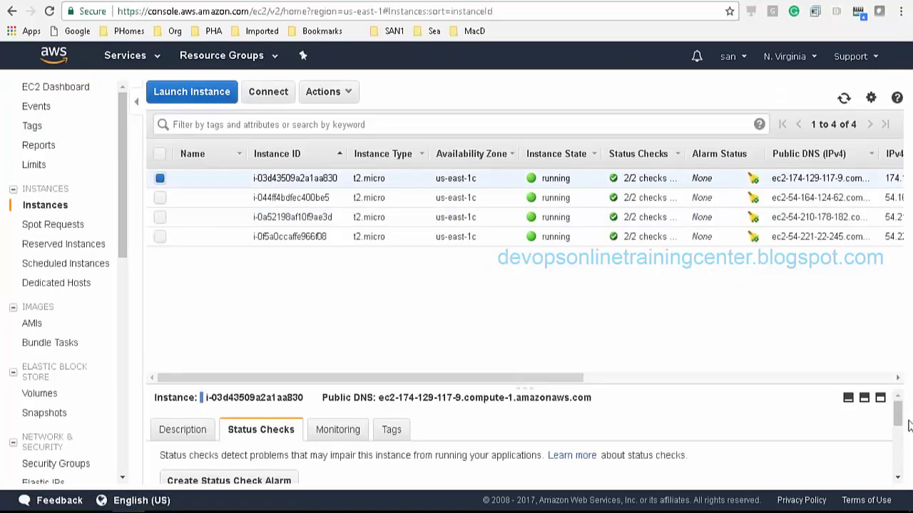
left_click_drag(898, 417, 899, 447)
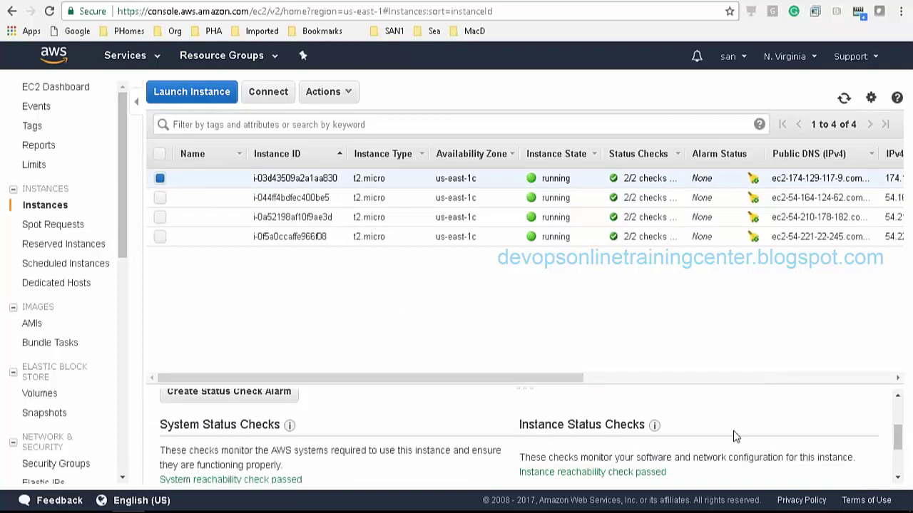
left_click_drag(901, 451, 902, 420)
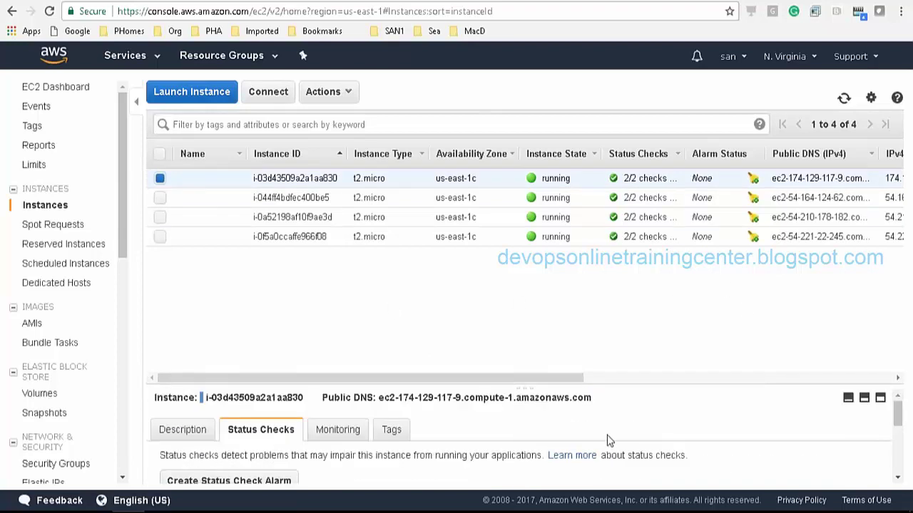
Step: Copy the IPv4 public IP from the selected instance's description
left_click(187, 433)
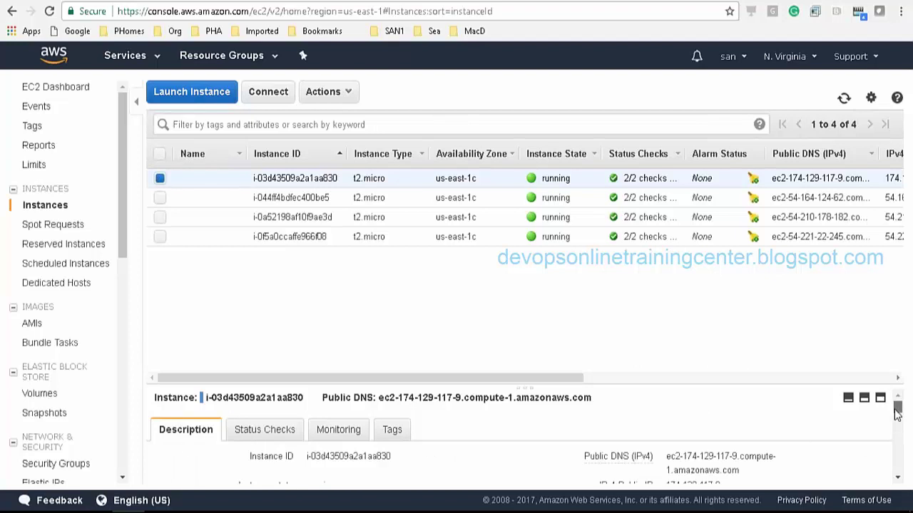
left_click_drag(897, 408, 897, 417)
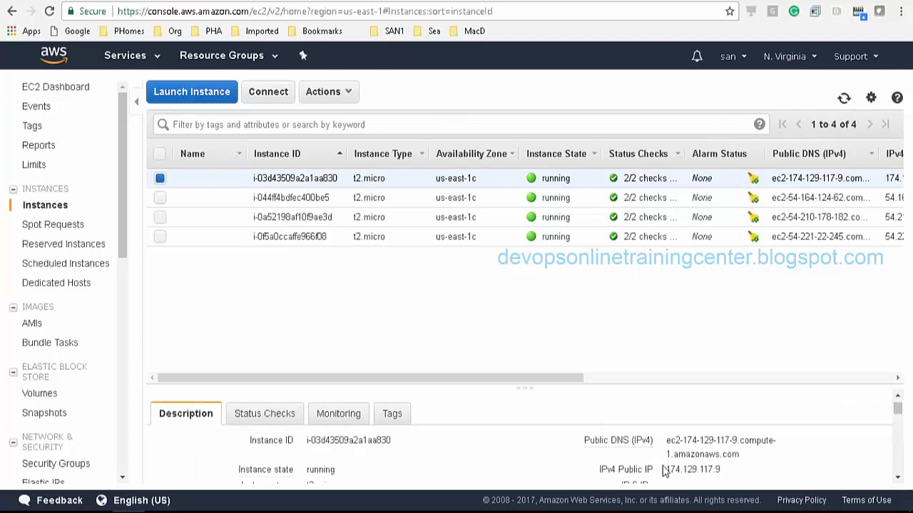
left_click_drag(665, 471, 727, 474)
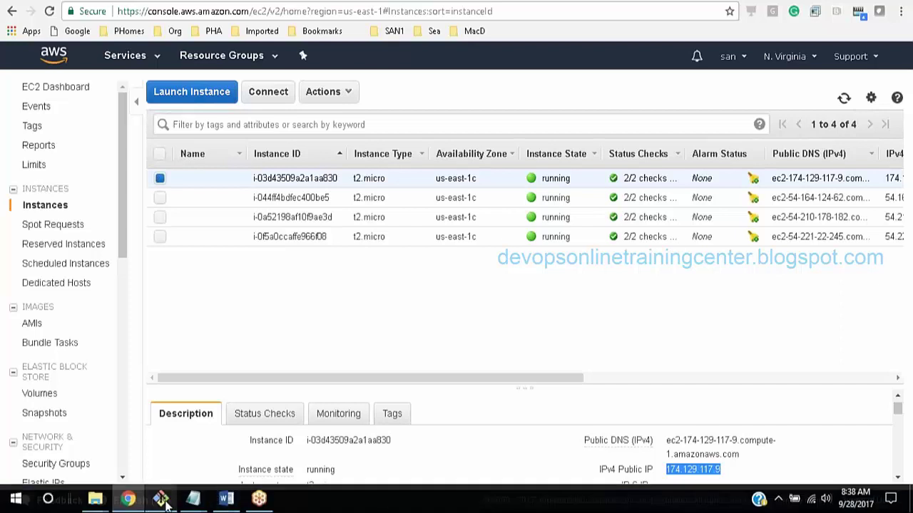
Step: Switch to the Git Bash terminal, clear the screen and change from the home directory to Downloads
left_click(164, 499)
type("clear")
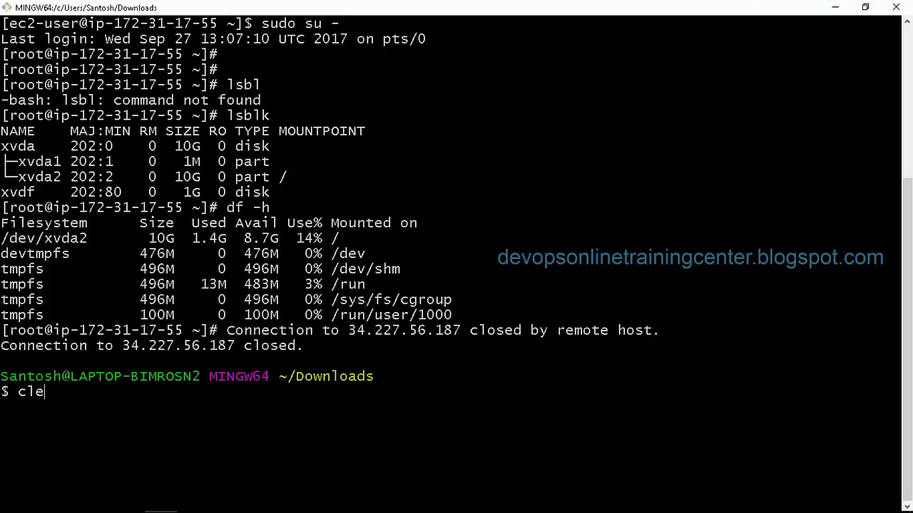
key("Return")
type("cd")
key("Return")
type("cd Dow")
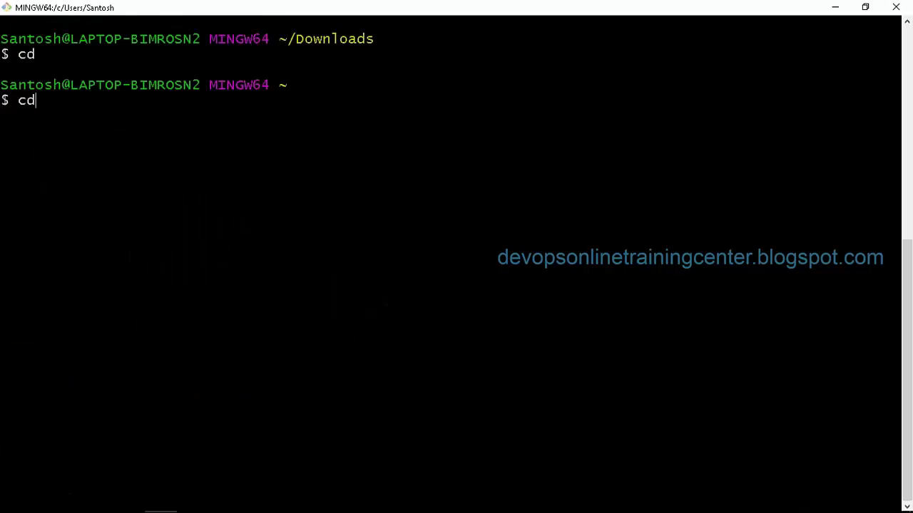
key("Tab")
key("Return")
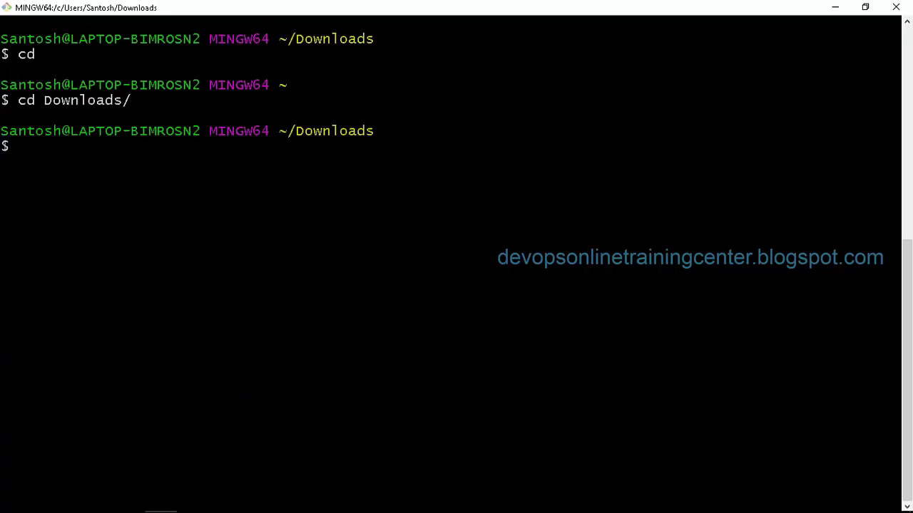
Step: Connect over SSH to 174.129.117.9 as ubuntu using Keypair25092017.pem, and accept the host key
type("ssh")
key("BackSpace")
key("BackSpace")
type("sh -i K")
key("Tab")
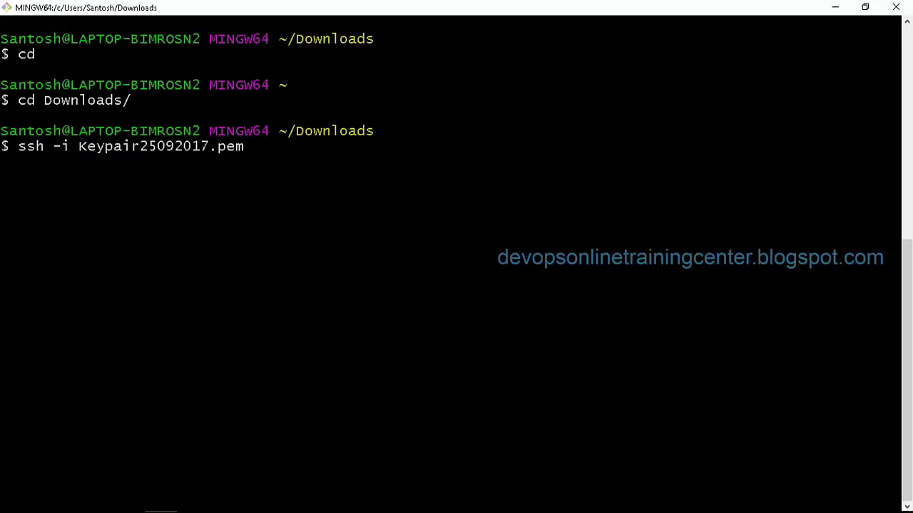
type("-le")
key("BackSpace")
key("BackSpace")
type("ubuntu")
type("174.129.117.9")
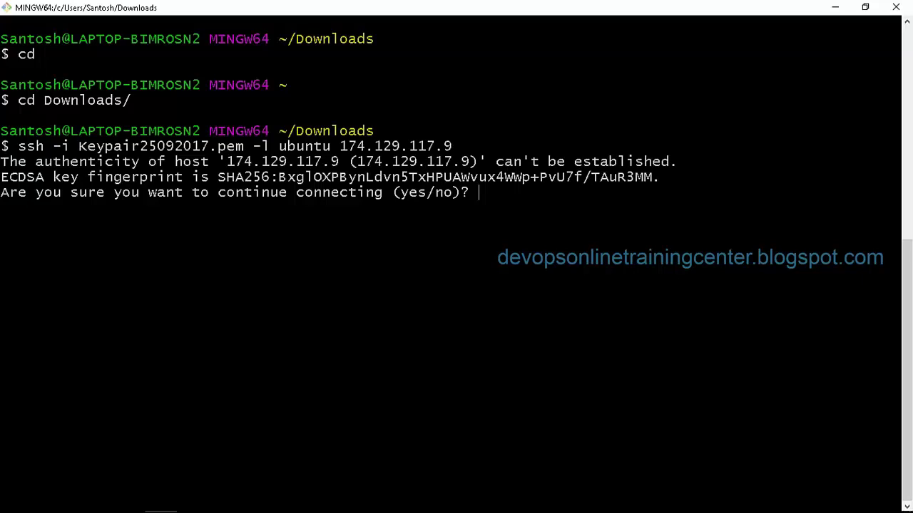
type("yes")
key("Return")
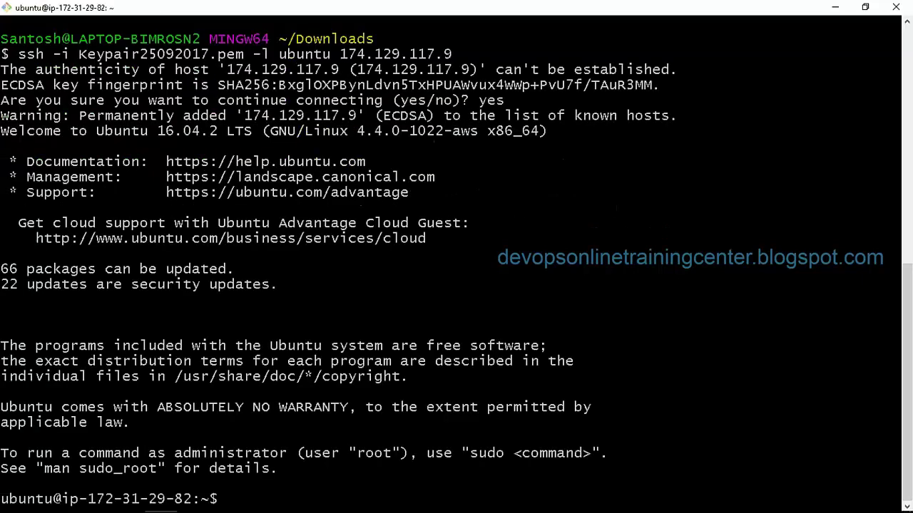
Step: Switch to a root login shell with sudo su - and clear the terminal screen
type("sudo su -")
key("Return")
type("clear")
key("Return")
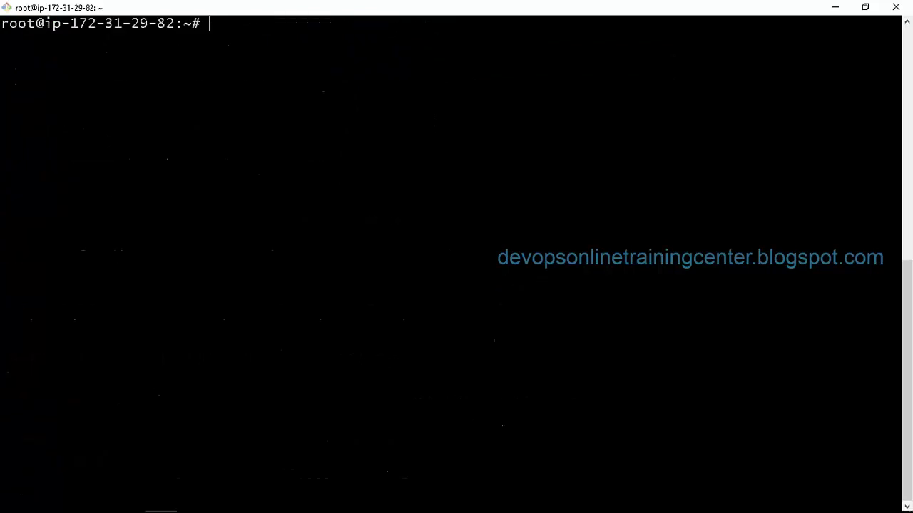
key("Return")
key("Return")
Step: Query the status of the http service with service http status
type("service ")
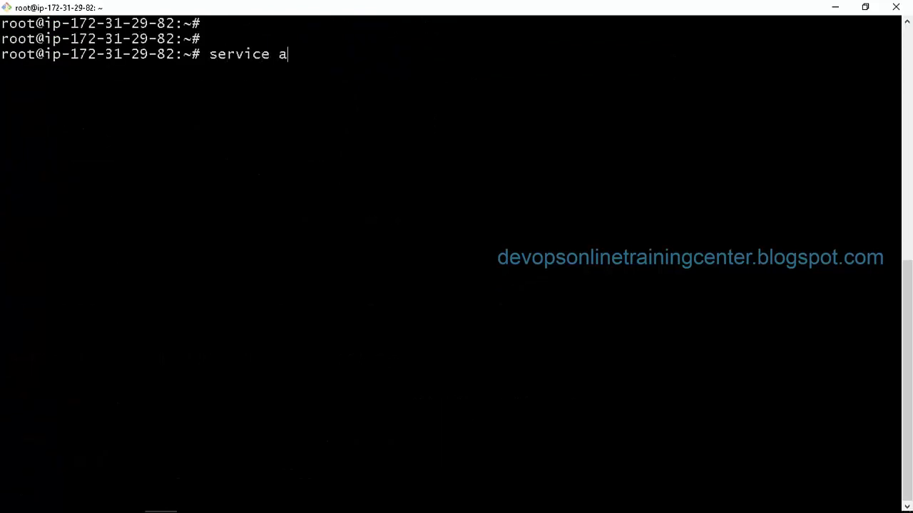
type("http status")
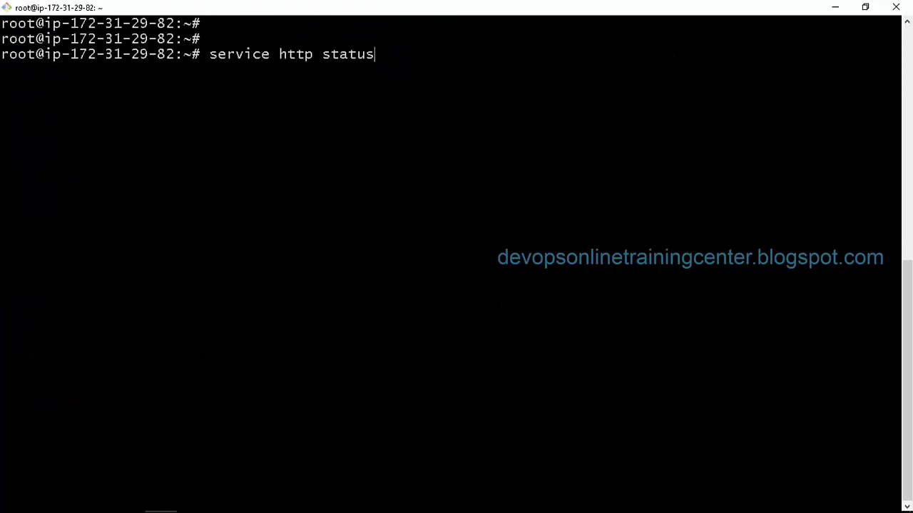
key("Return")
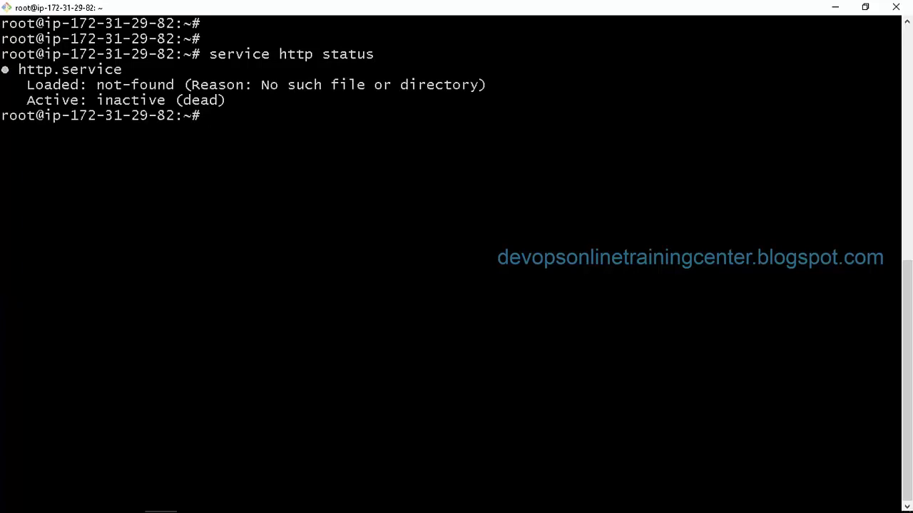
Step: Query the status of the apache service and of the apache2 service
type("service apache status")
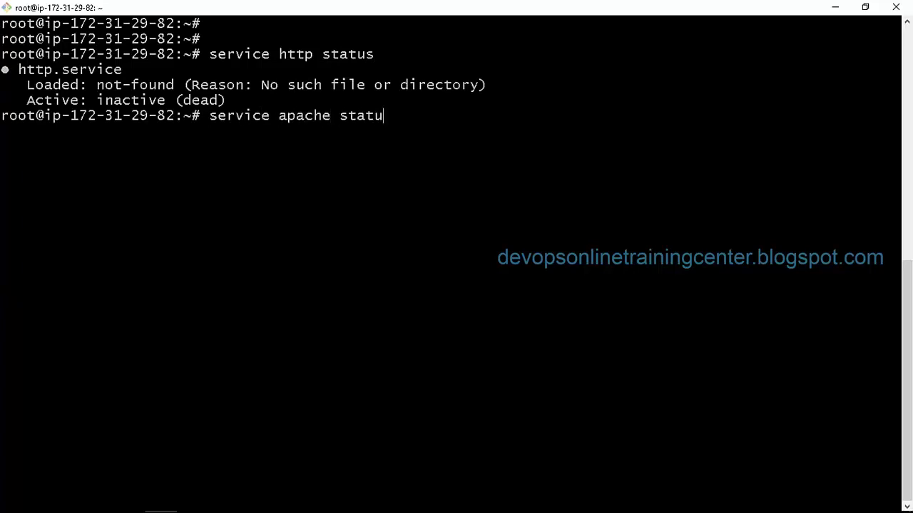
key("Return")
key("Up")
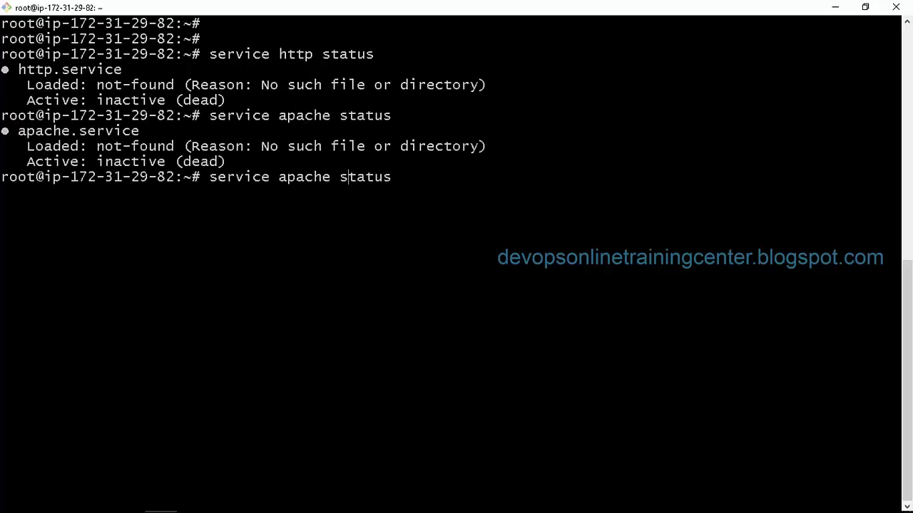
type("2")
key("Return")
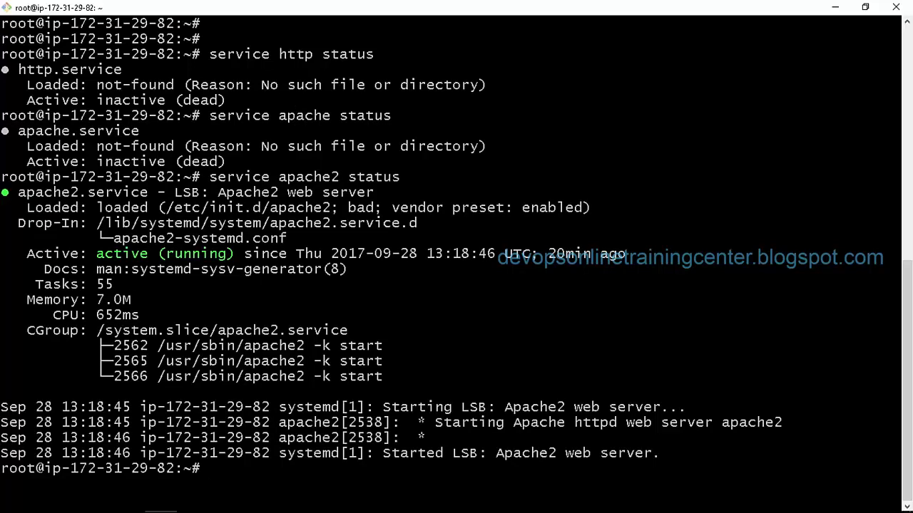
Step: List the installed Apache packages with dpkg -l | grep -i apache
type("se")
key("BackSpace")
key("BackSpace")
type("dpkg -l | grep -i apache")
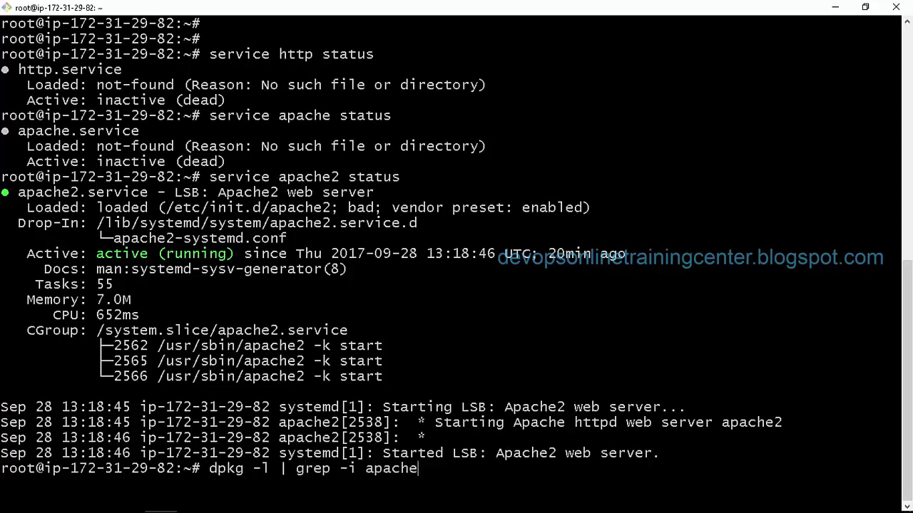
key("Return")
key("Return")
Step: Change to the /var/www/html/ directory, clear the terminal and print the contents of index.html
type("cd")
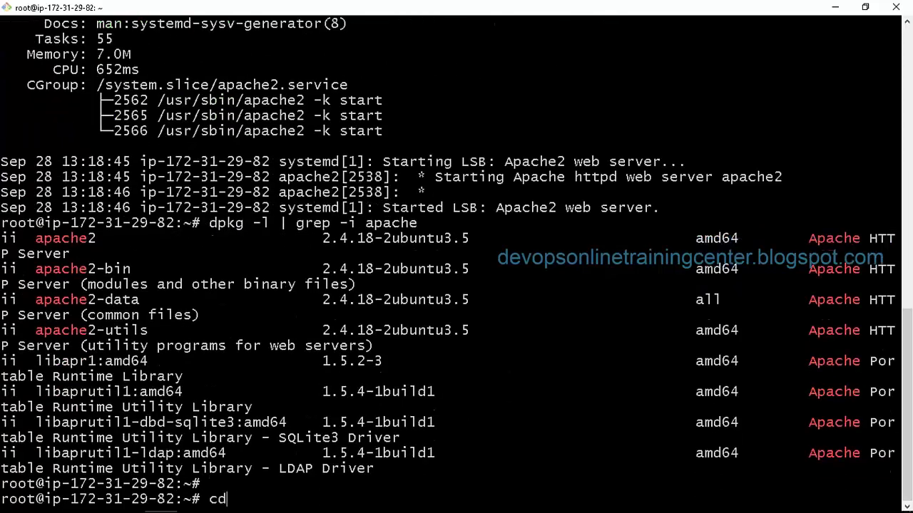
type(" /var/www/html/")
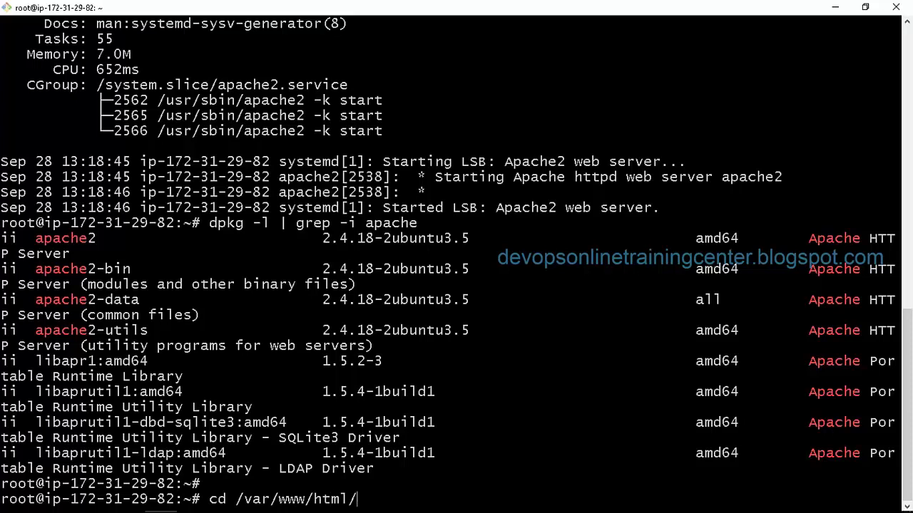
key("Return")
type("clear")
key("Return")
type("cat in")
key("Tab")
key("Return")
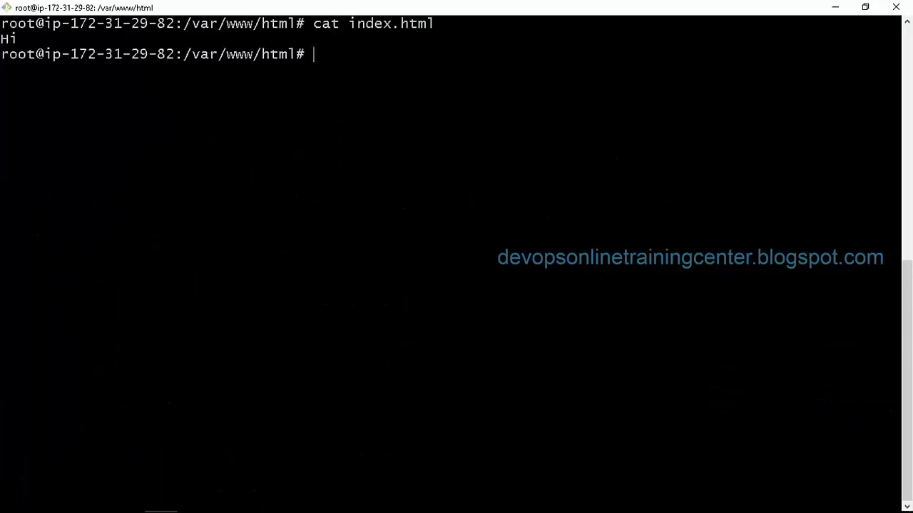
key("Return")
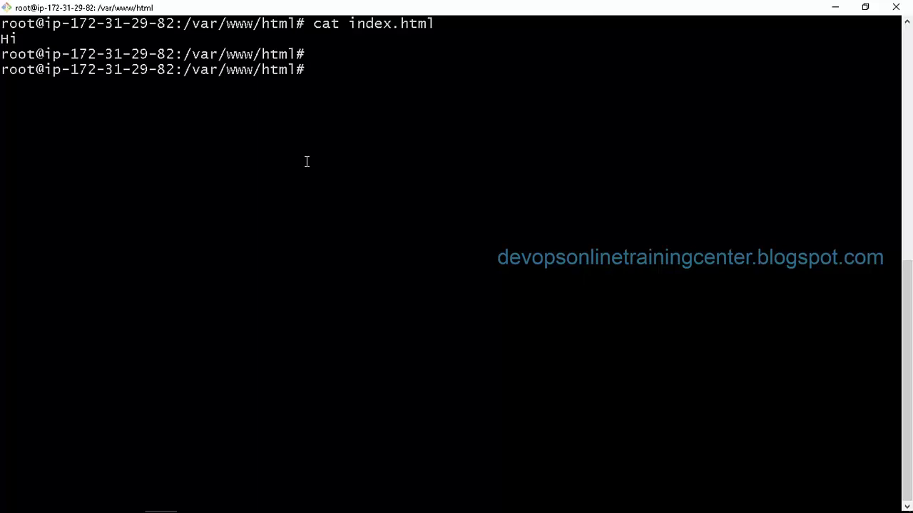
Step: Show the network configuration with ifconfig and copy the eth0 inet address 172.31.29.82
type("ii")
key("BackSpace")
type("fconfig")
key("Return")
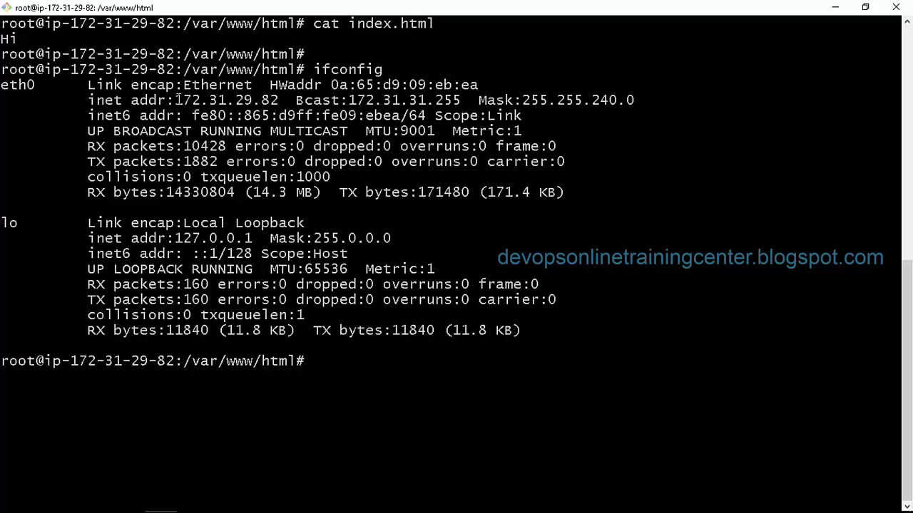
left_click_drag(176, 100, 278, 100)
key("ctrl+c")
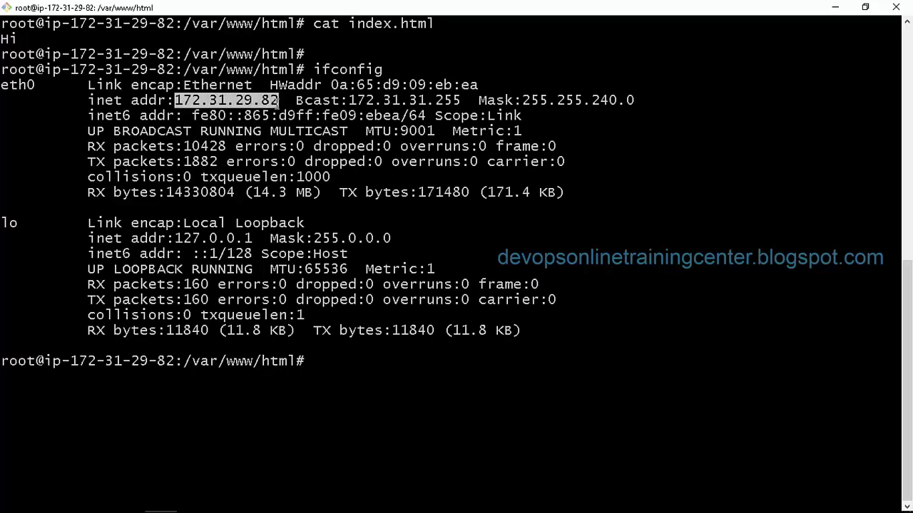
Step: Switch to Chrome and load the copied address 172.31.29.82 in a new tab
key("alt+Tab")
key("ctrl+t")
key("ctrl+v")
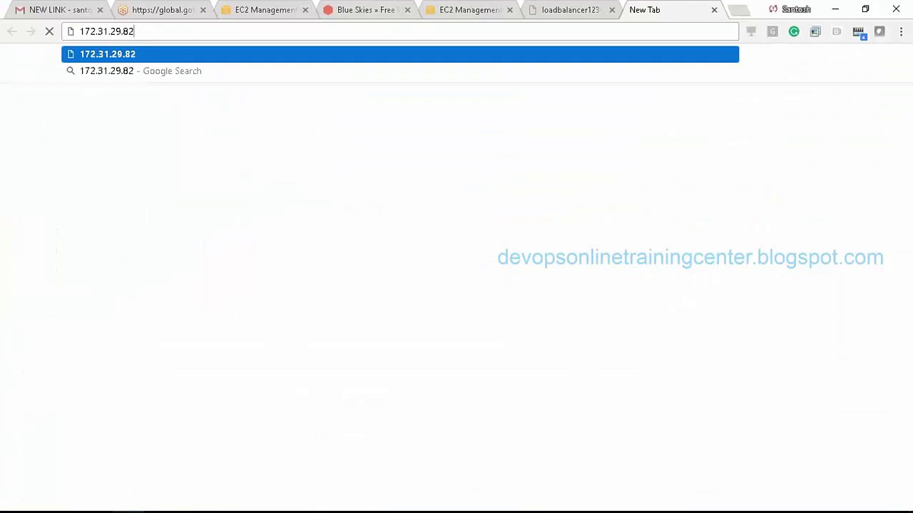
key("Return")
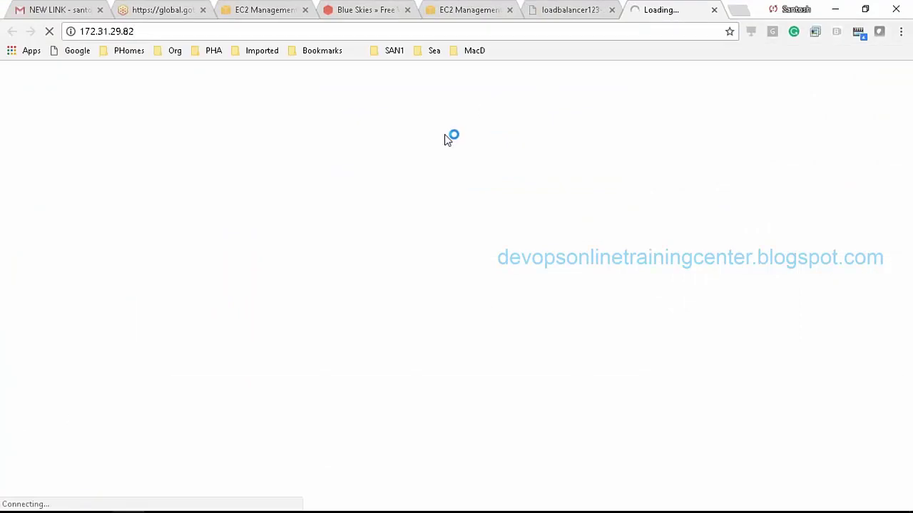
Step: Examine the selected EC2 instance's networking actions, monitoring, status checks and description
left_click(257, 11)
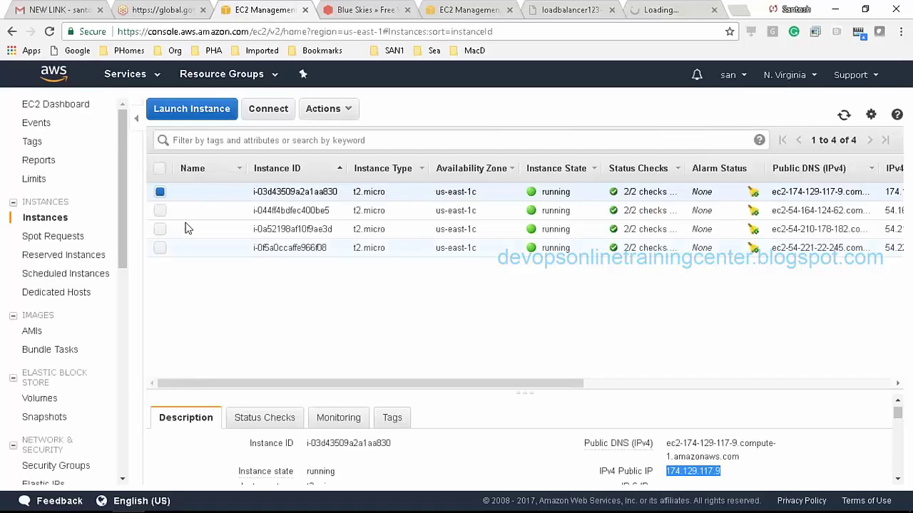
left_click(349, 111)
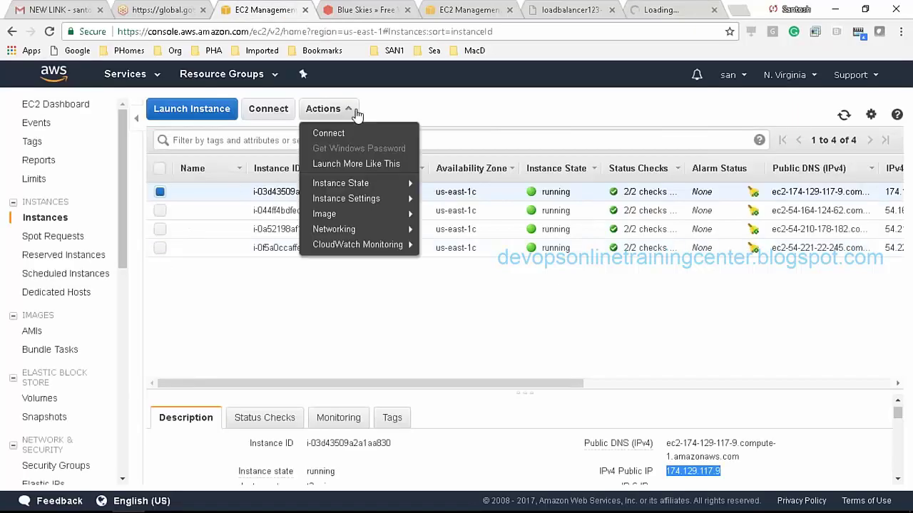
mouse_move(353, 236)
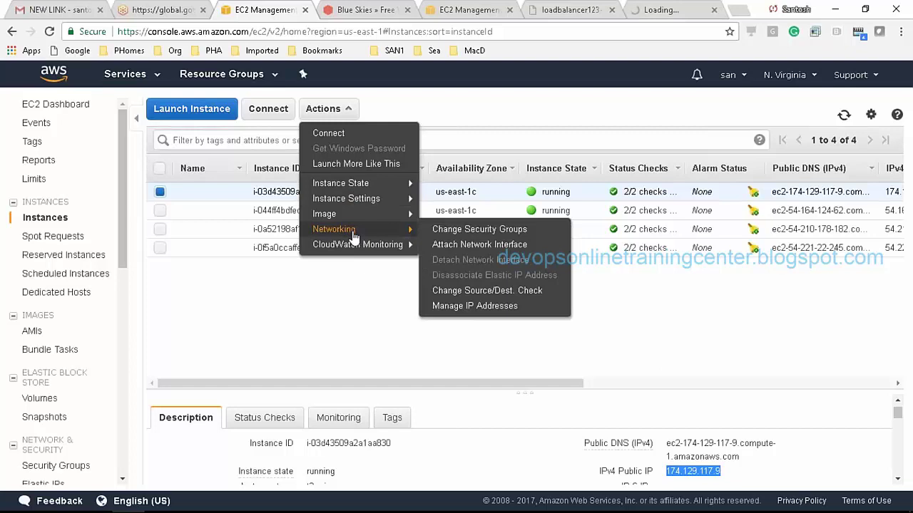
left_click(353, 310)
left_click(337, 421)
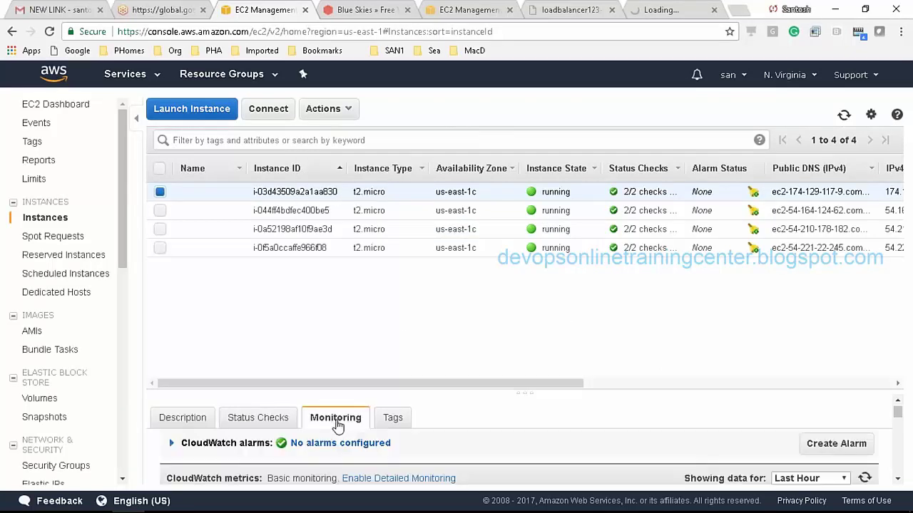
mouse_move(898, 413)
left_mouse_down()
mouse_move(899, 435)
mouse_move(897, 412)
left_mouse_up()
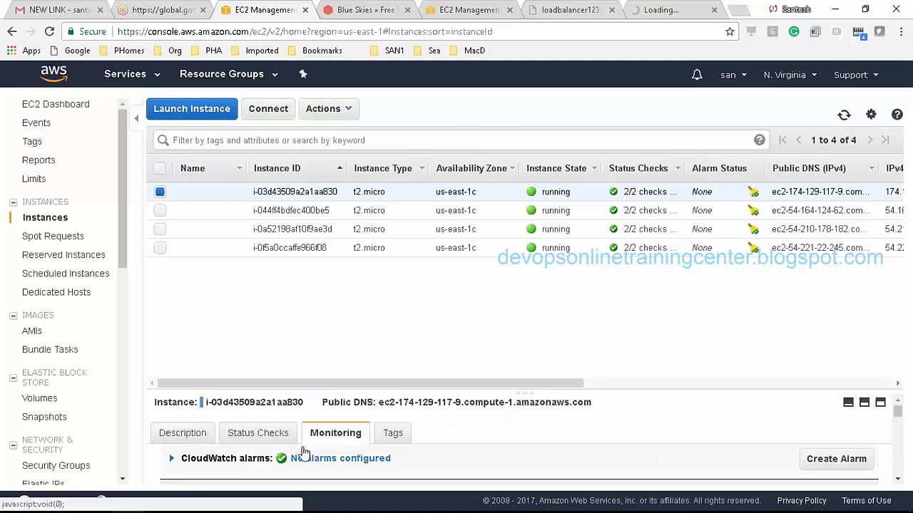
left_click(282, 435)
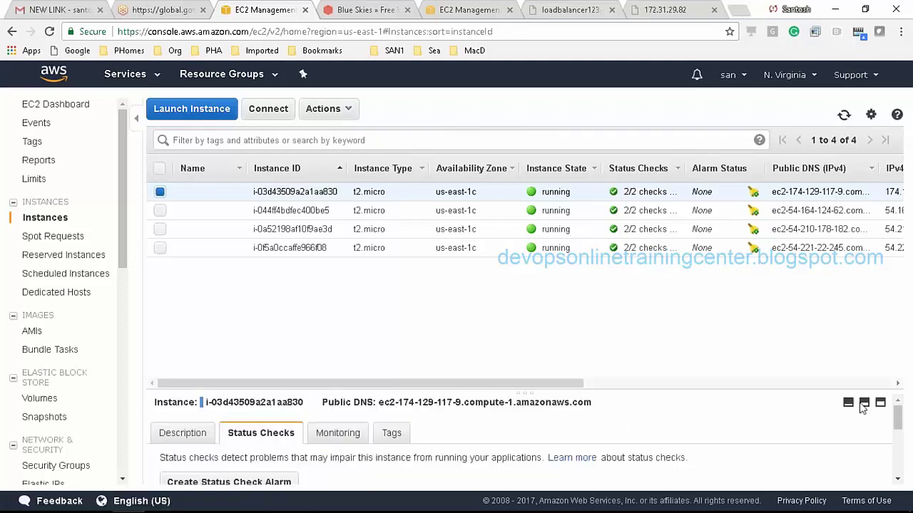
mouse_move(898, 416)
left_mouse_down()
mouse_move(898, 448)
mouse_move(898, 410)
left_mouse_up()
left_click(187, 435)
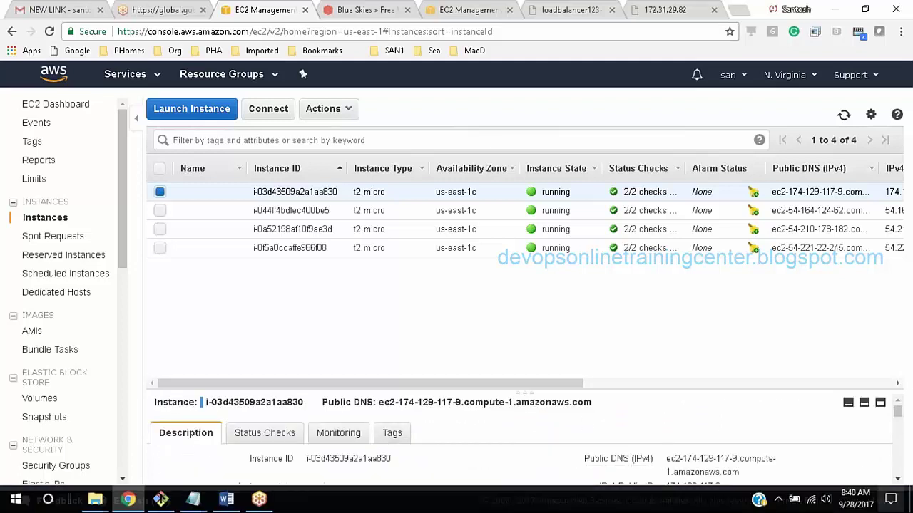
Step: Return to the 172.31.29.82 page and try to load that address over http on port 80
left_click(639, 10)
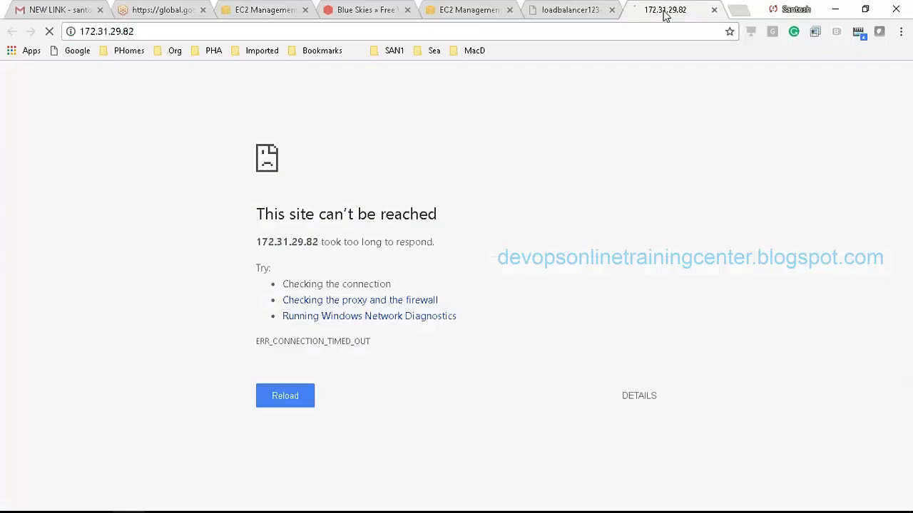
left_click(284, 31)
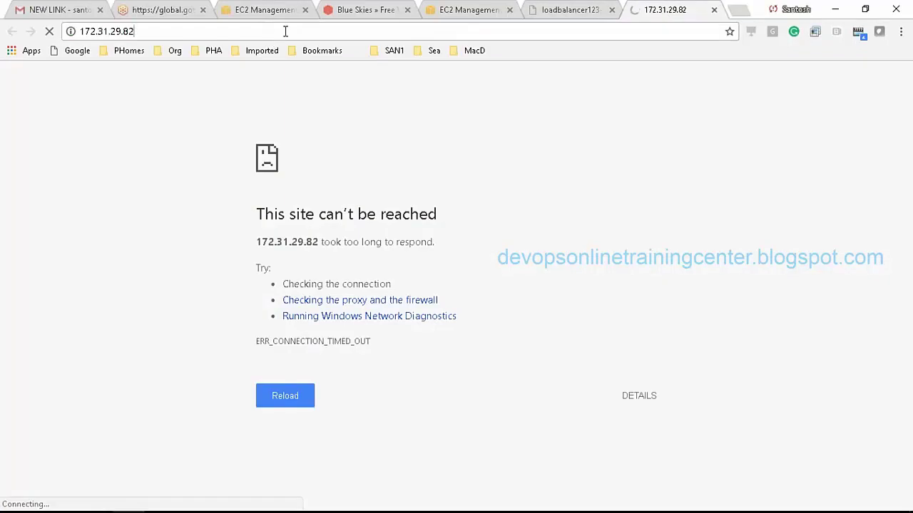
type(":80")
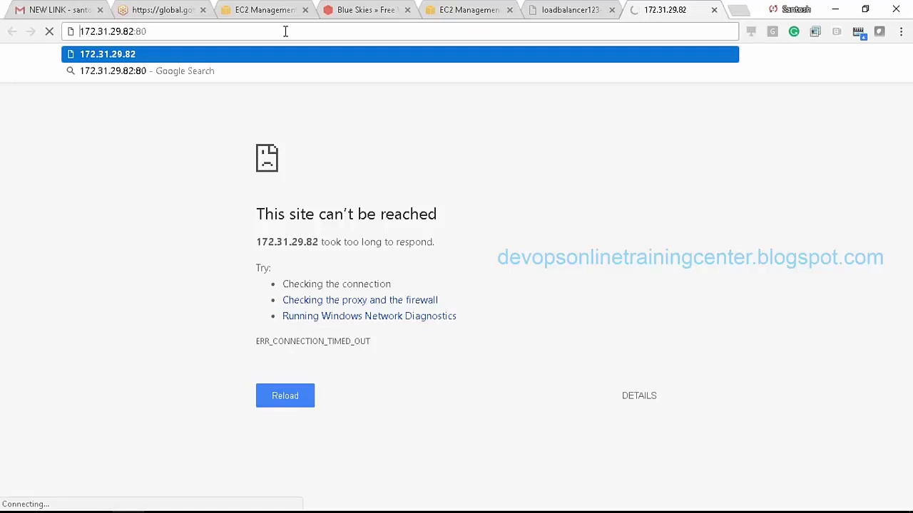
type("http:/")
key("Return")
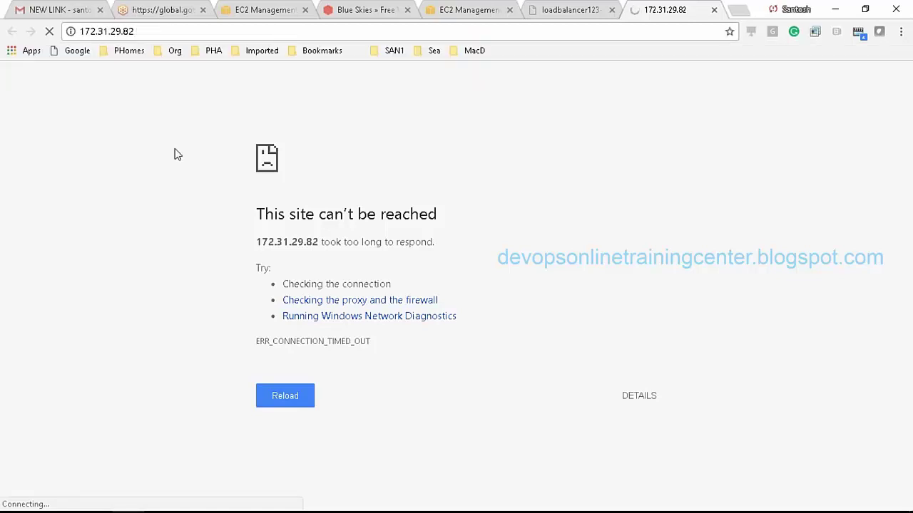
Step: Recheck the eth0 address in the Git Bash terminal and return to the EC2 instances list in Chrome
left_click(201, 35)
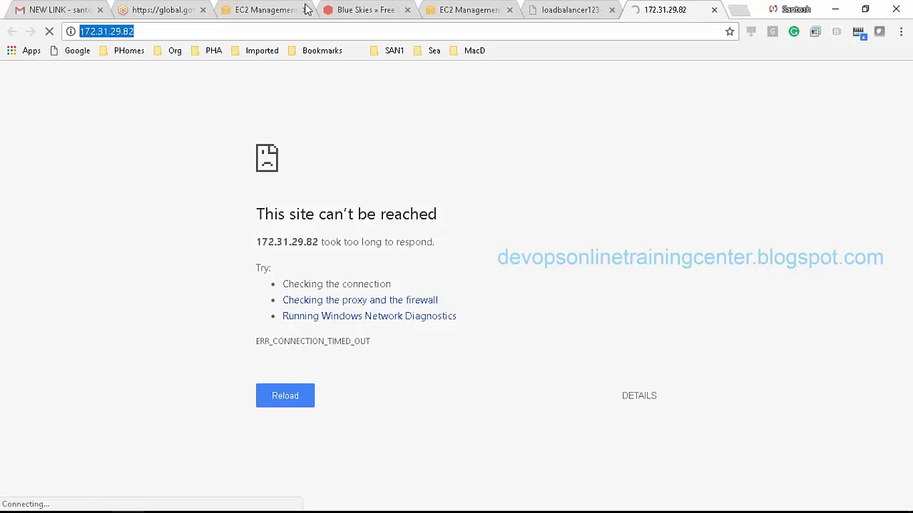
left_click(598, 13)
left_click(670, 10)
key("alt+Tab")
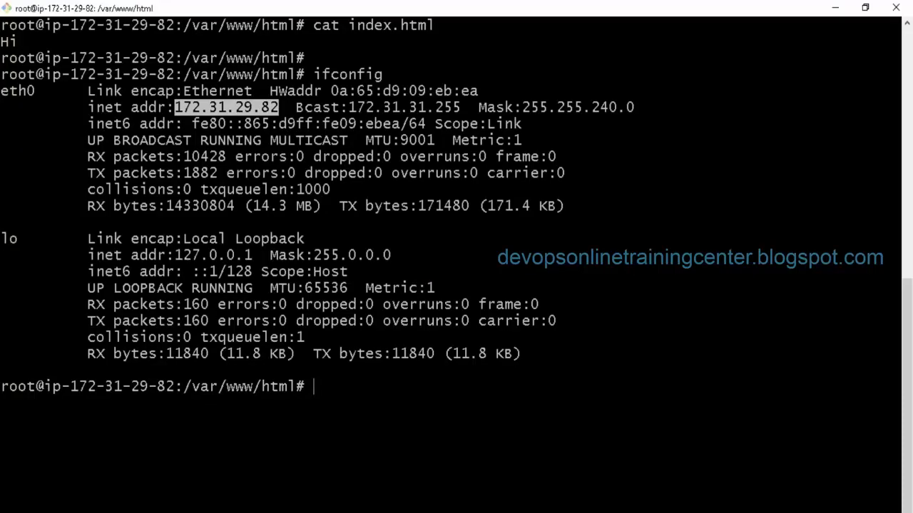
key("alt+Tab")
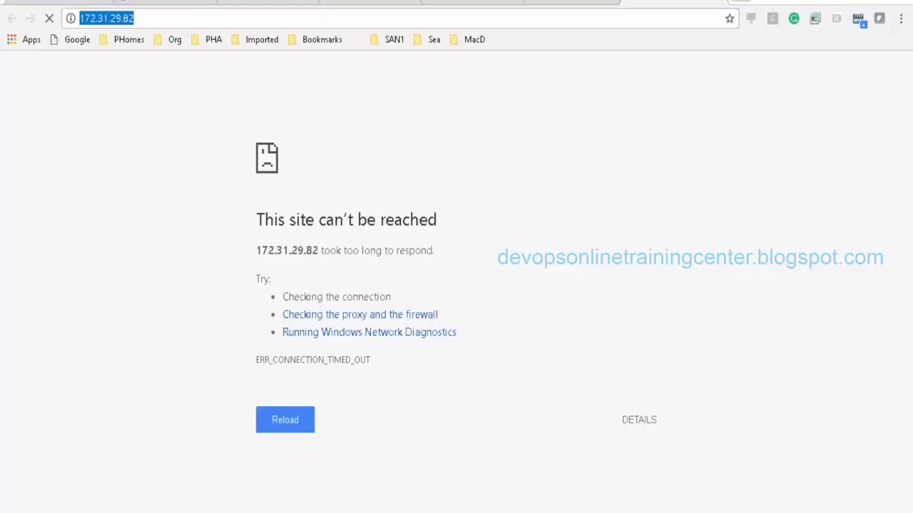
left_click(305, 13)
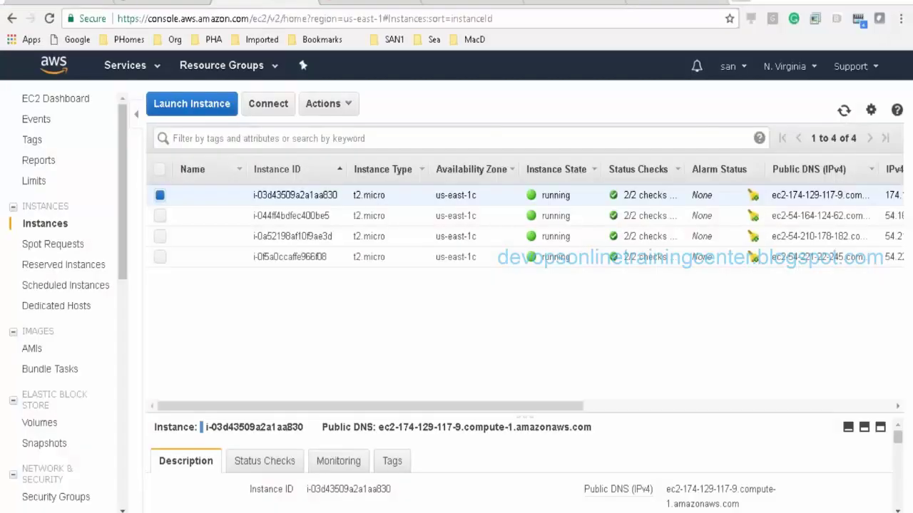